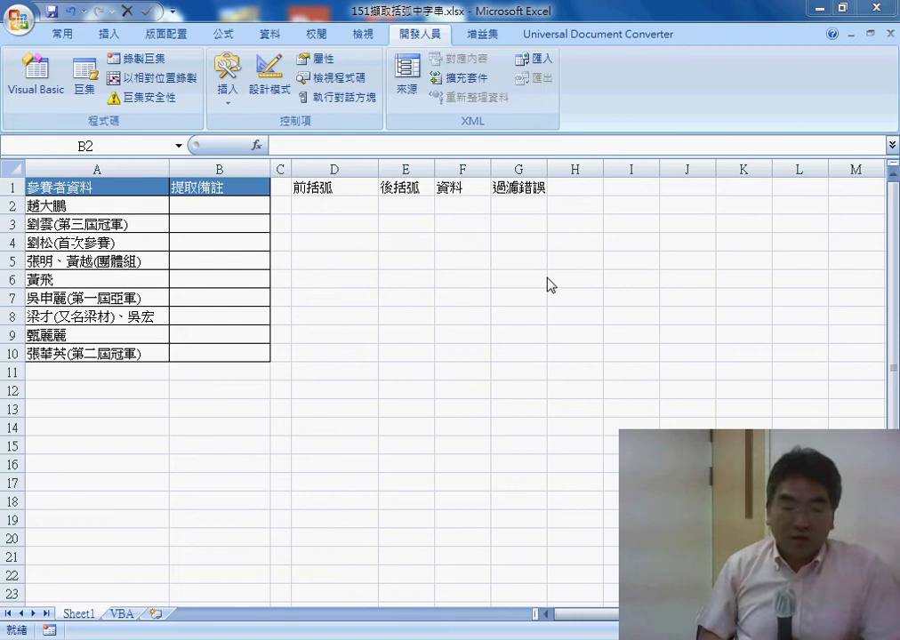
Step: Review the helper headings in D1:G1 from the notes column
key(alt+Tab)
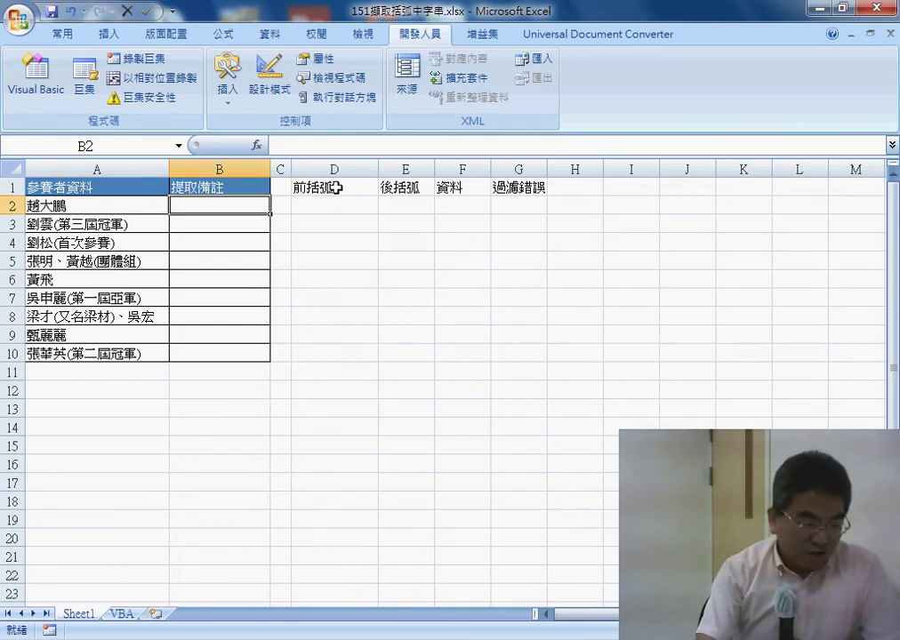
drag(336, 188, 501, 188)
click(237, 207)
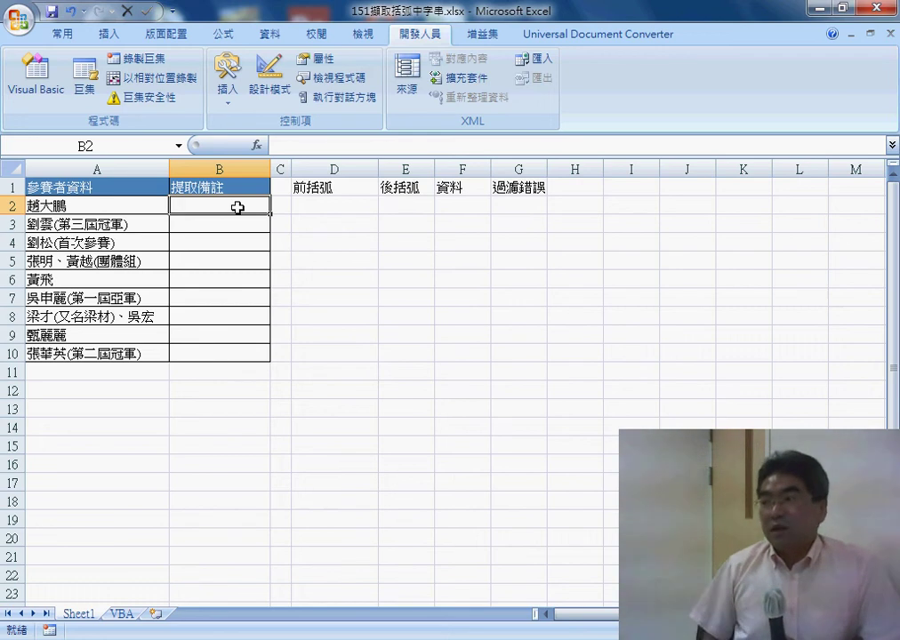
click(321, 206)
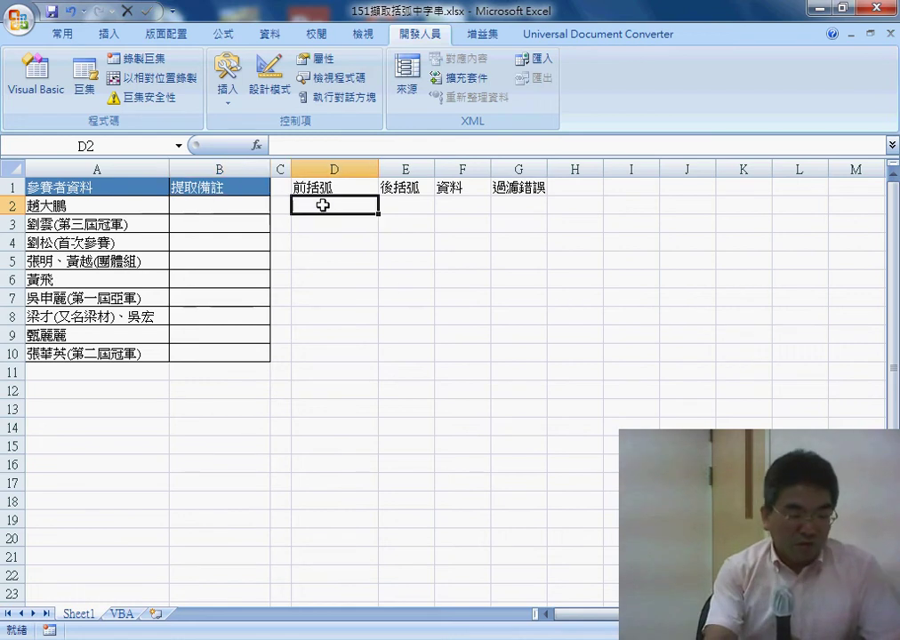
Step: Copy B1's blue header format onto headings D1:G1 with Format Painter
click(226, 179)
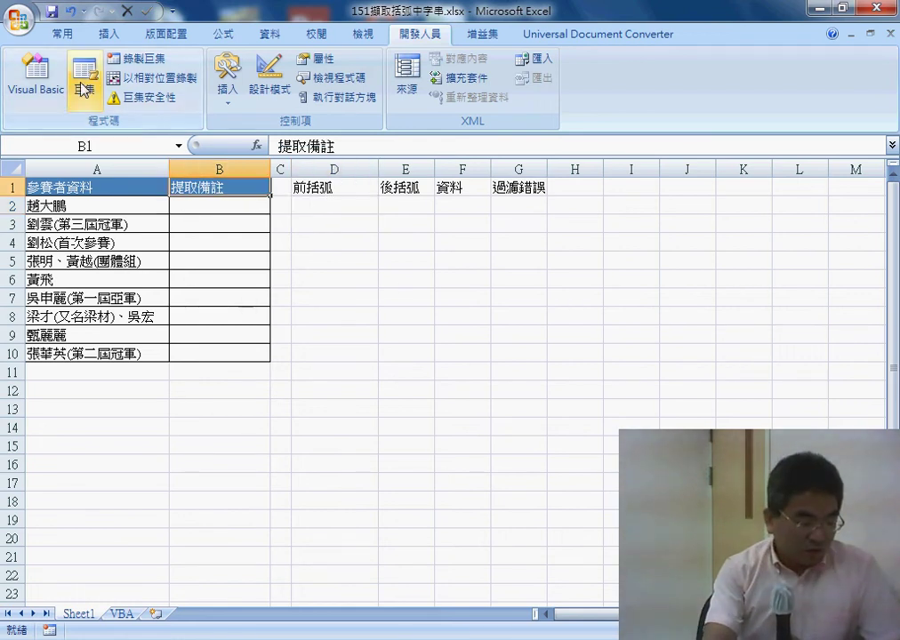
click(61, 34)
click(53, 95)
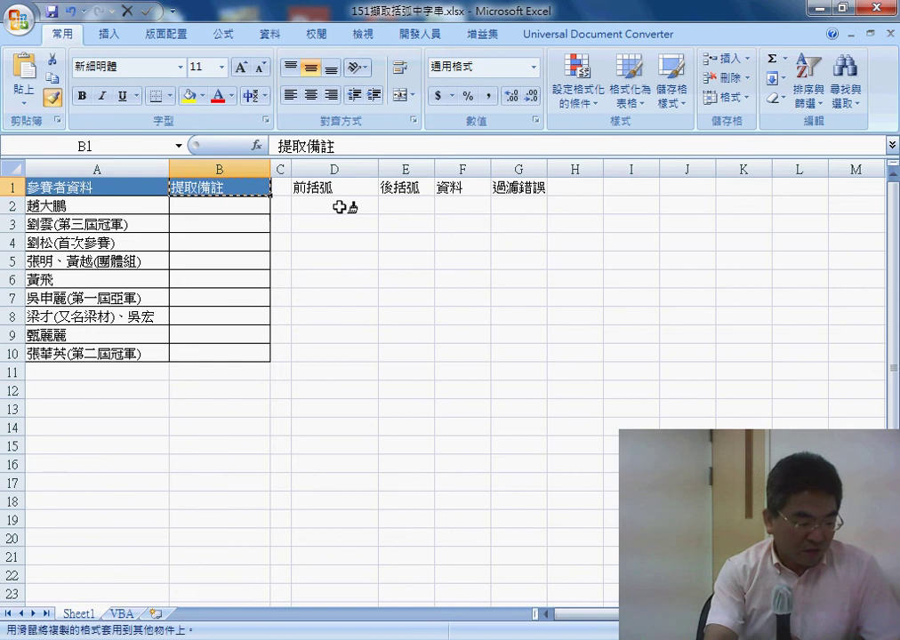
drag(307, 187, 520, 186)
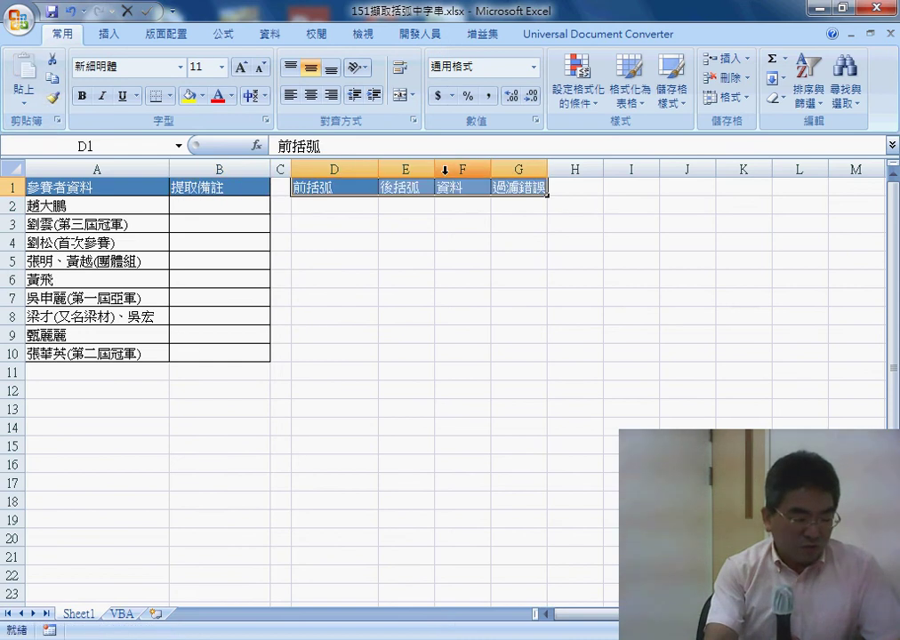
Step: Widen columns E, F and G, then start a function formula in D2
drag(434, 169, 456, 169)
drag(512, 169, 528, 169)
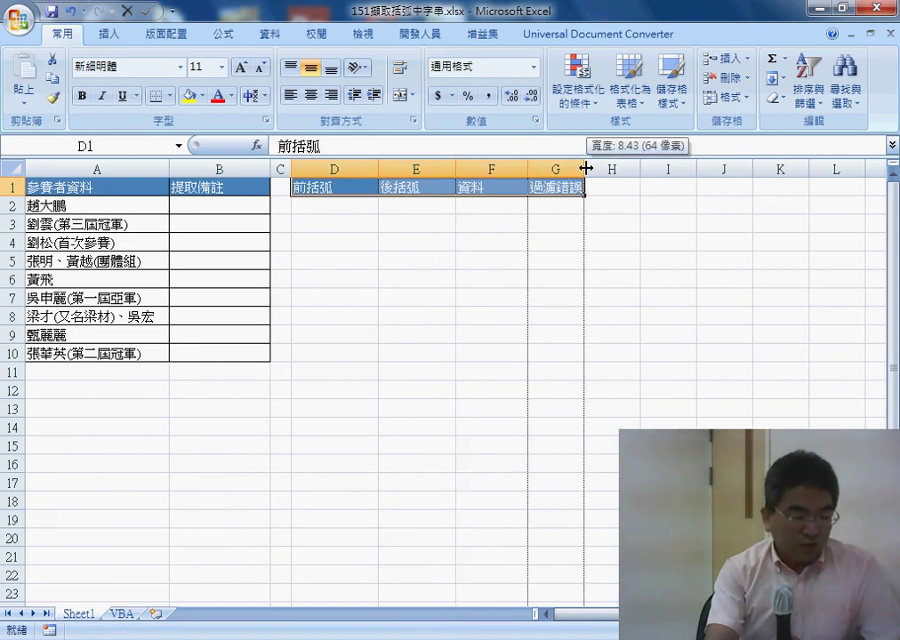
drag(589, 169, 597, 169)
click(350, 204)
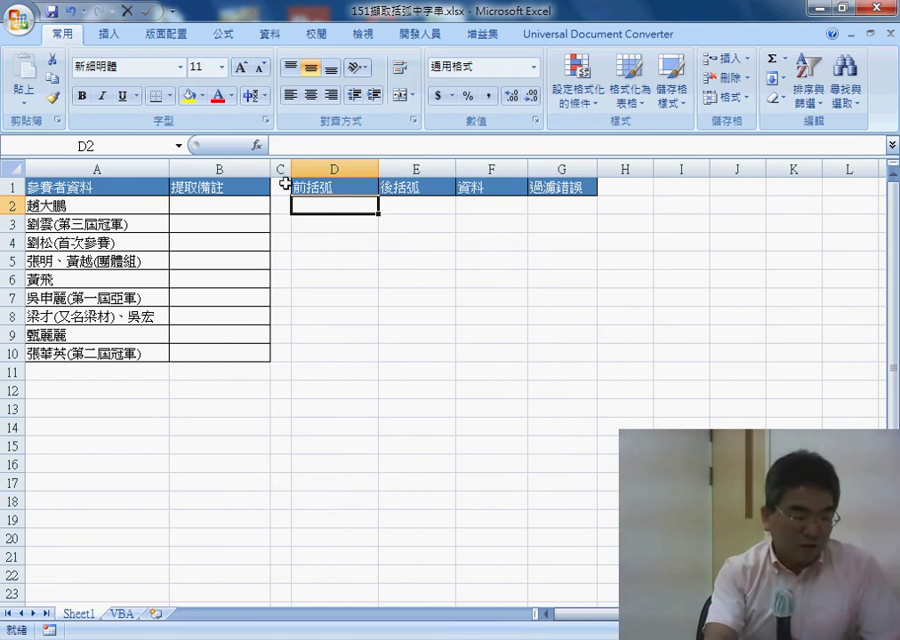
key(shift+F3)
Step: Build =FIND("(",A2) in D2 from the Text category, with Find_text "(" and Within_text A2
mouse_move(462, 308)
mouse_down()
mouse_move(601, 152)
mouse_move(595, 135)
mouse_up()
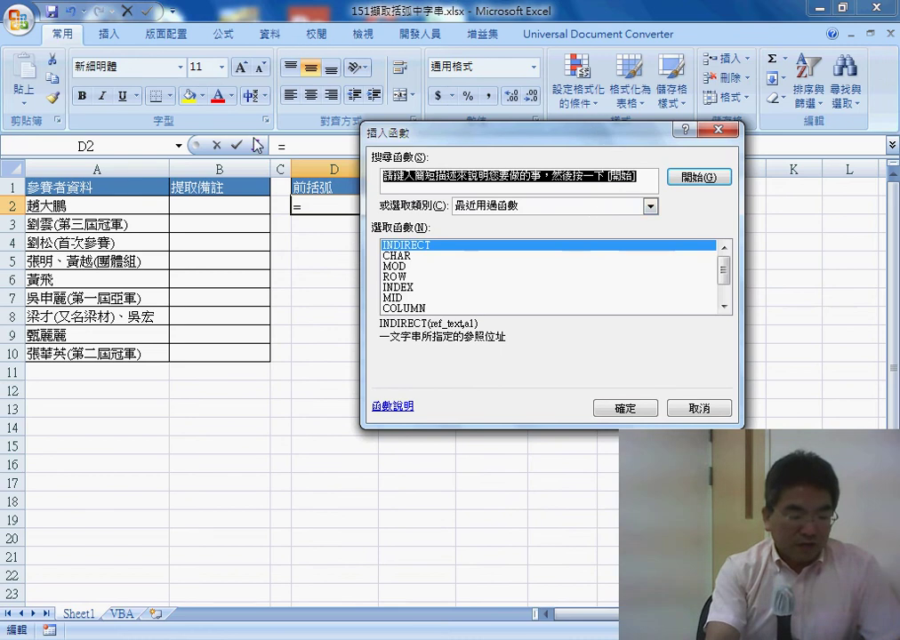
click(551, 205)
click(562, 310)
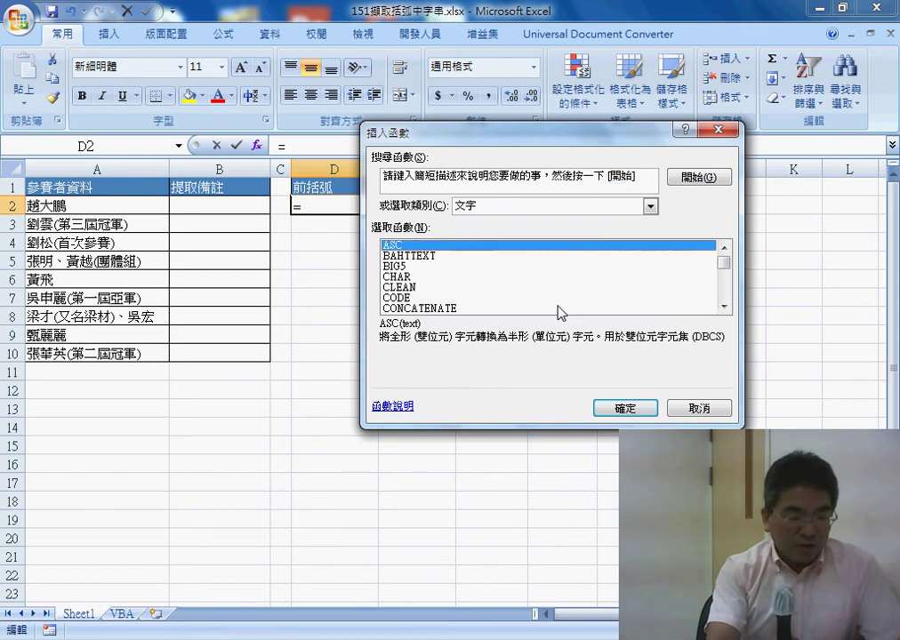
mouse_move(718, 265)
mouse_down()
mouse_move(725, 281)
mouse_move(726, 271)
mouse_up()
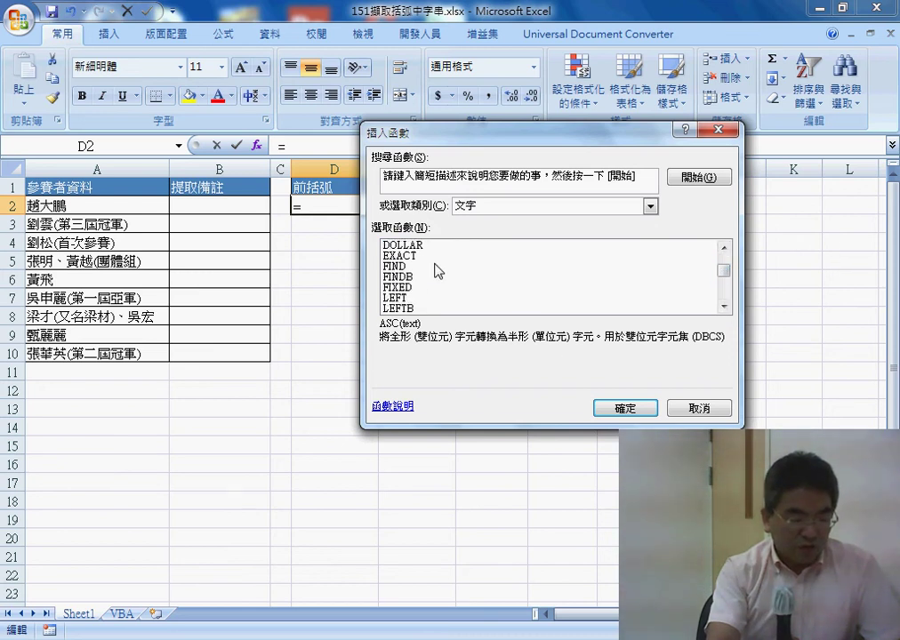
click(436, 267)
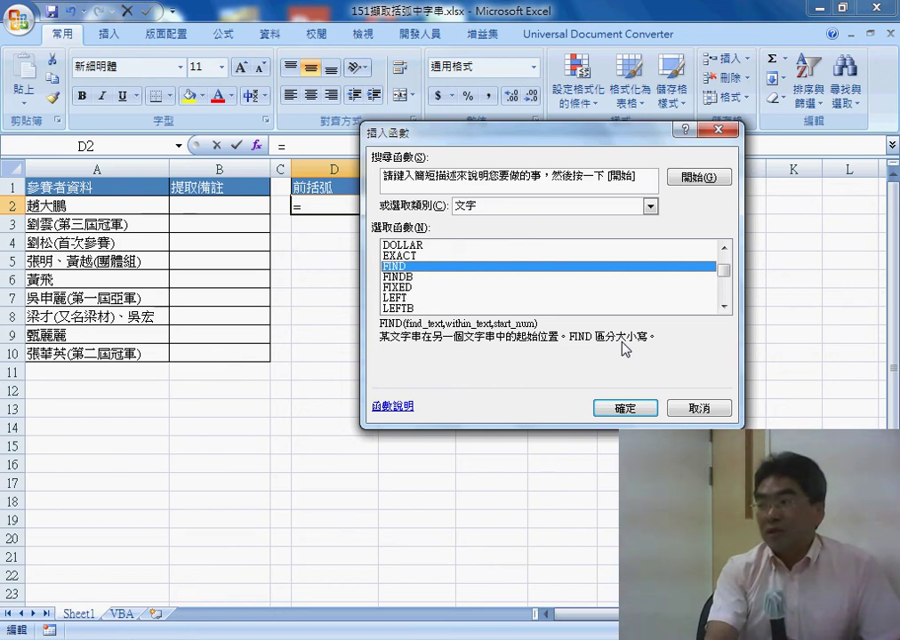
click(638, 413)
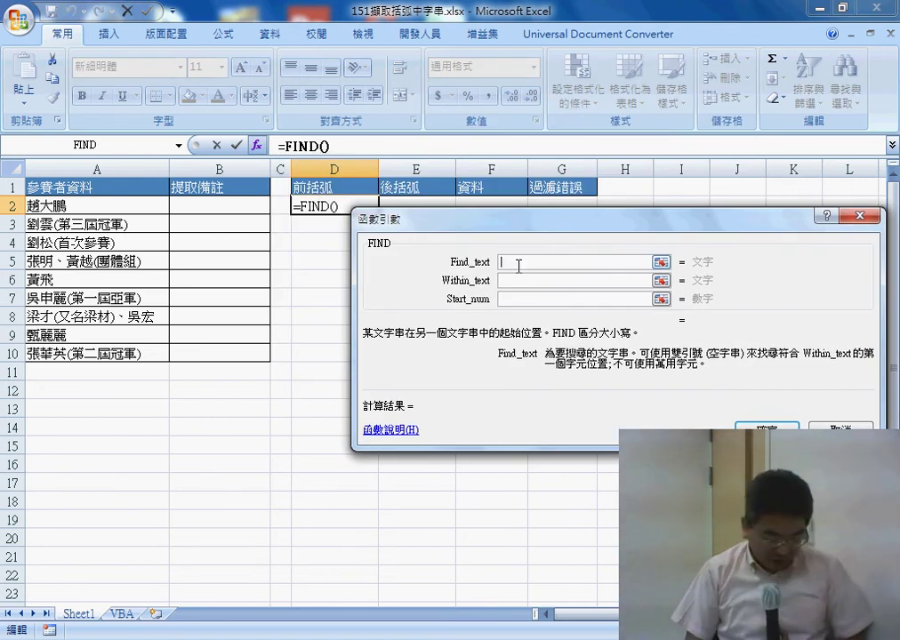
text(()
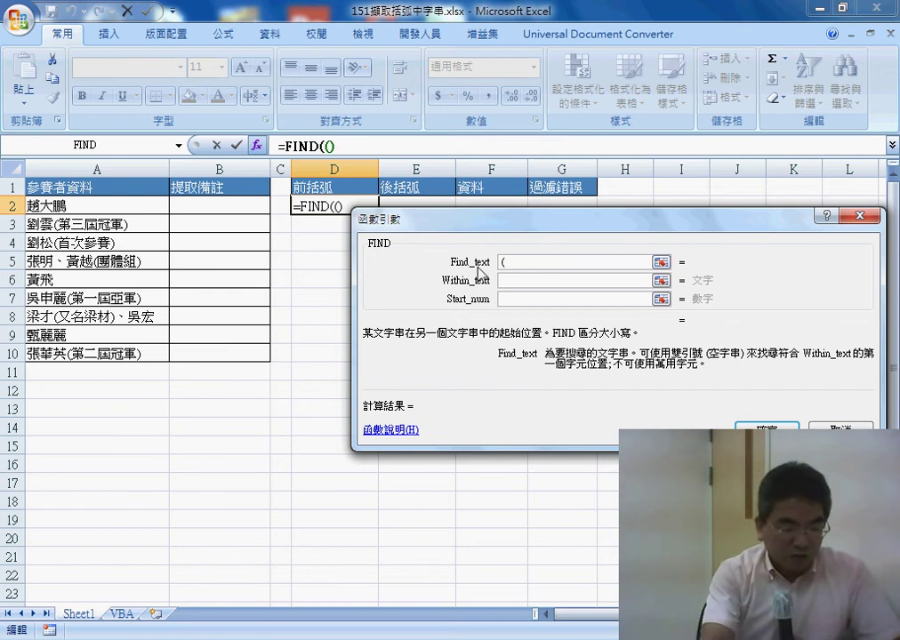
click(516, 281)
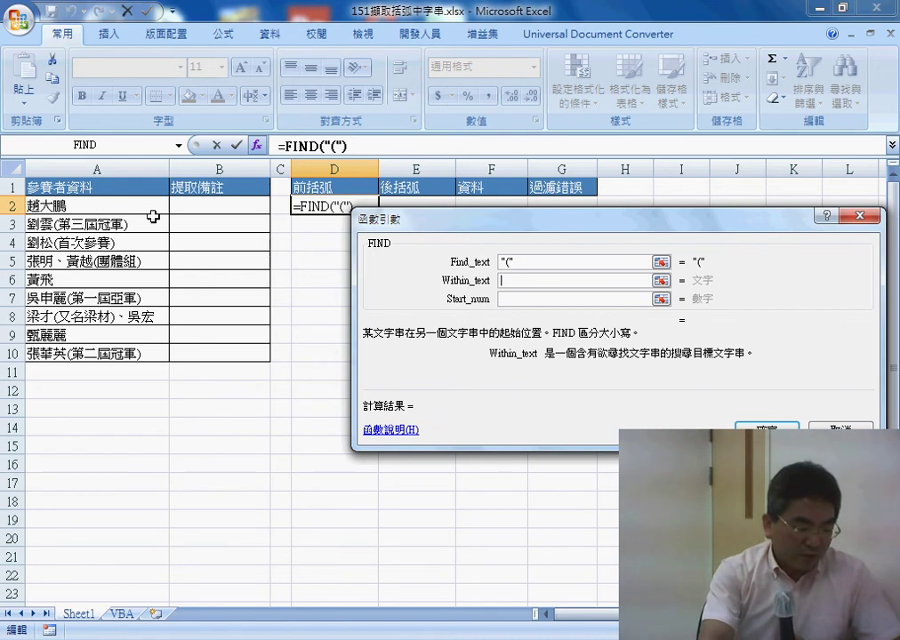
click(105, 210)
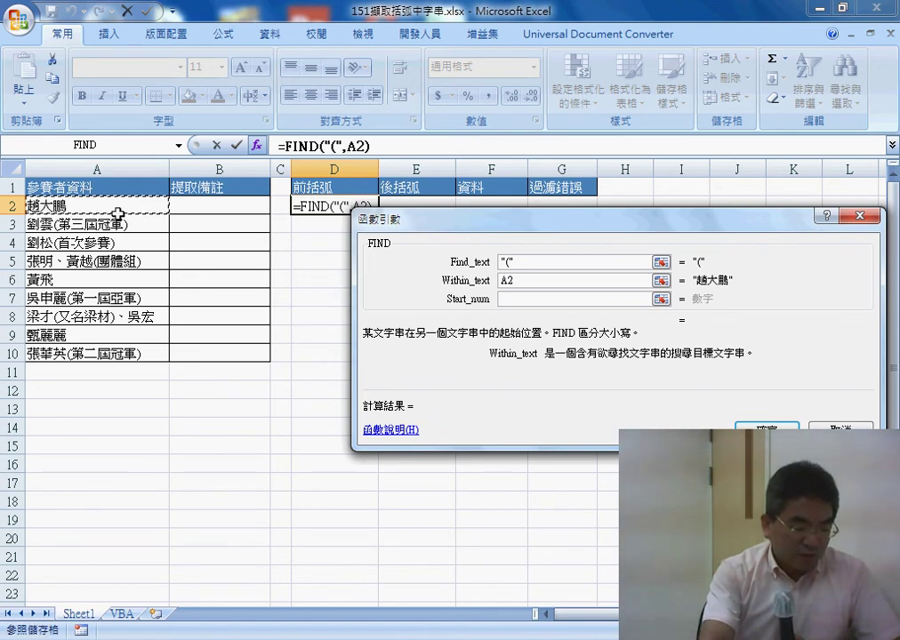
click(526, 300)
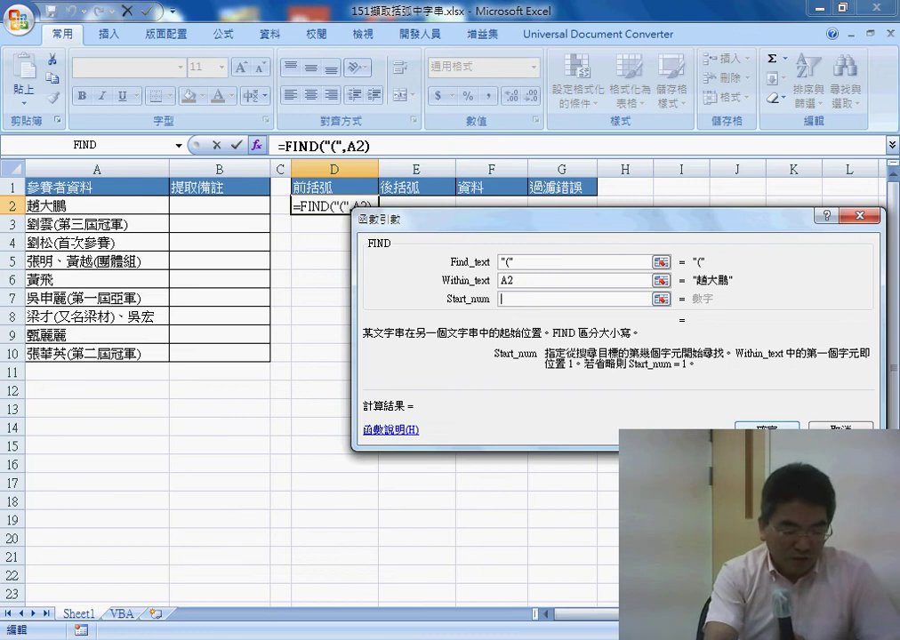
click(775, 427)
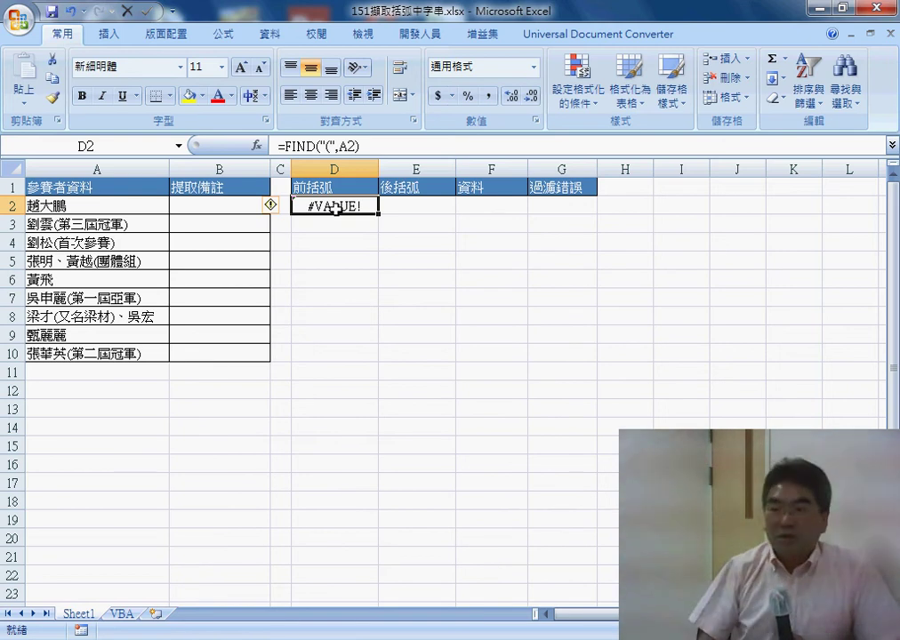
Step: Fill D2's FIND "(" formula down to D10 and check D3 and D4
drag(378, 214, 375, 360)
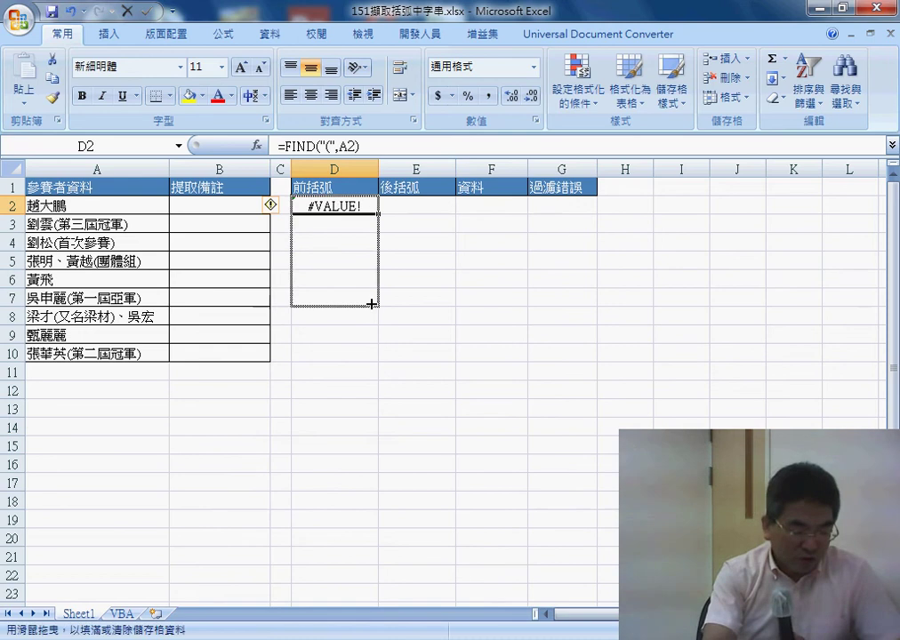
click(365, 225)
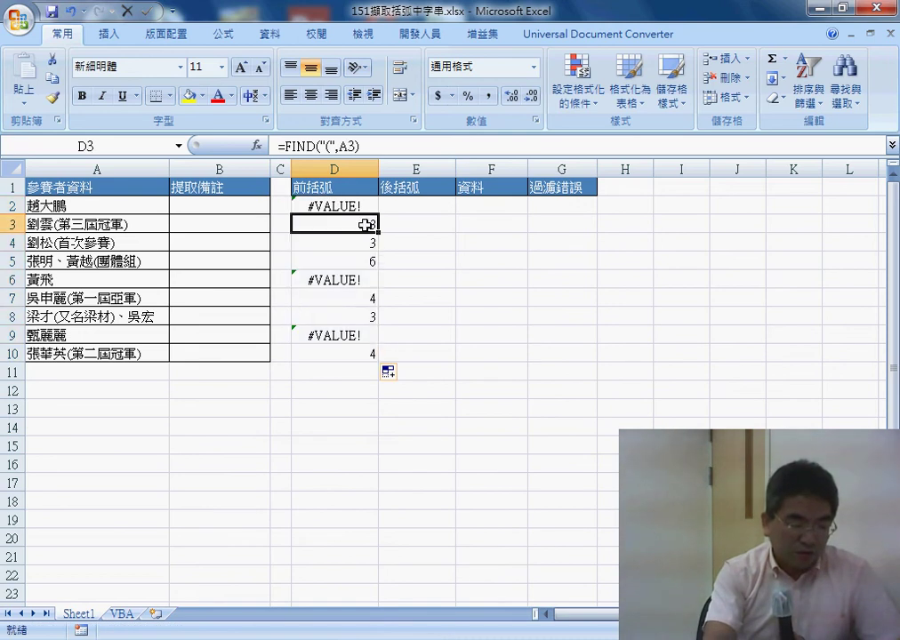
click(369, 243)
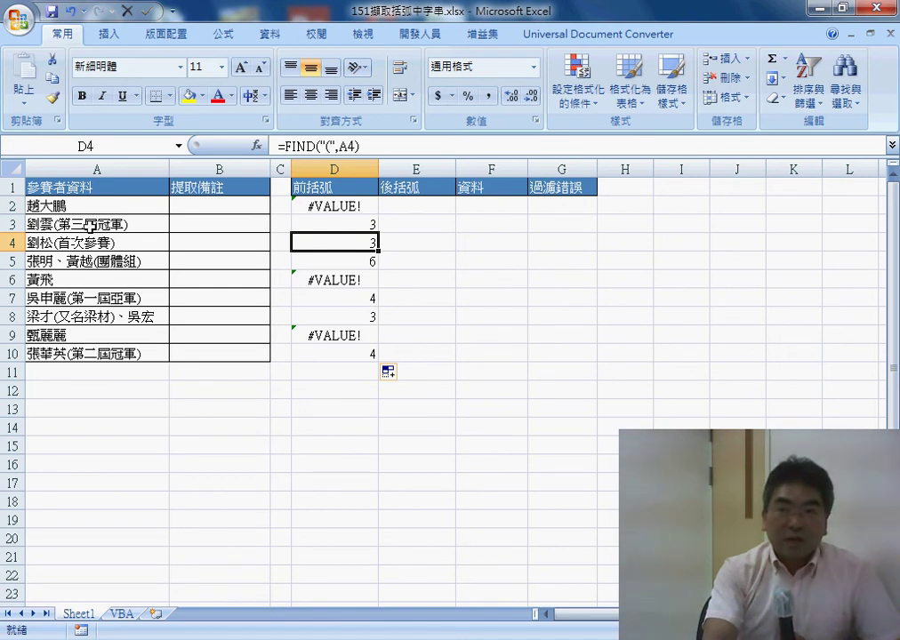
Step: Put =FIND(")",A2) in E2 by copying D2's formula and swapping the search character
click(431, 206)
click(293, 204)
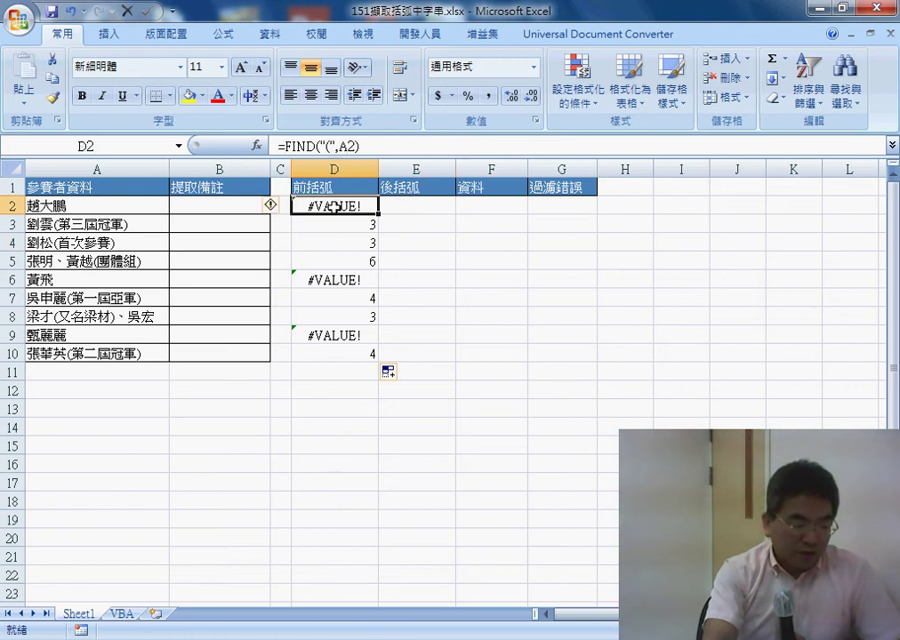
double_click(297, 145)
right_click(311, 145)
click(355, 180)
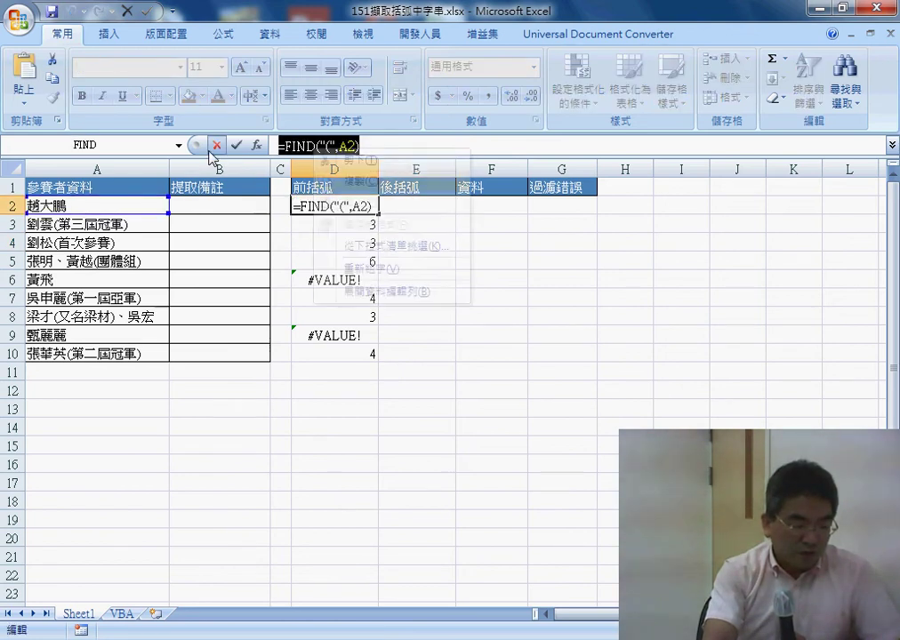
click(235, 145)
click(405, 205)
right_click(311, 147)
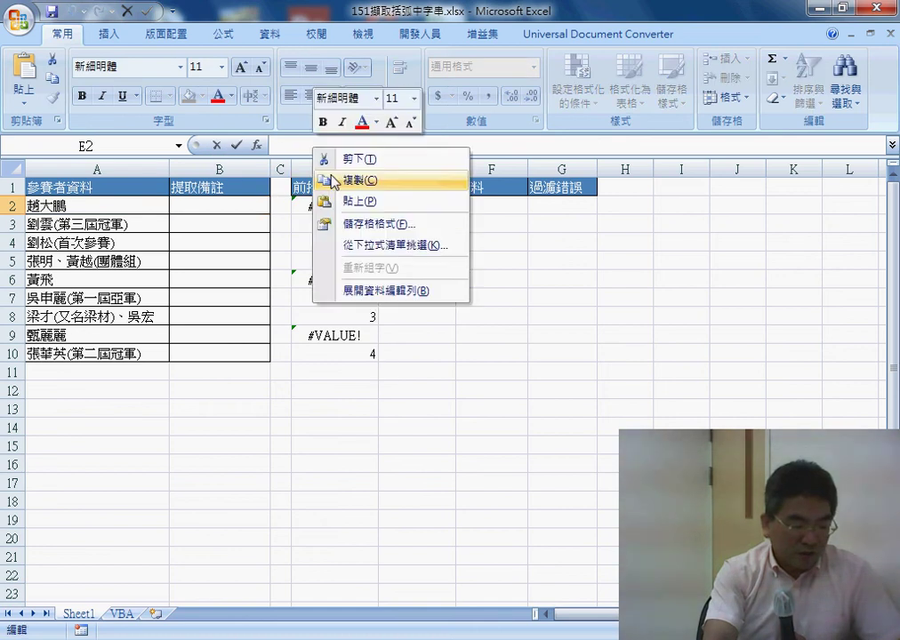
click(336, 179)
click(327, 145)
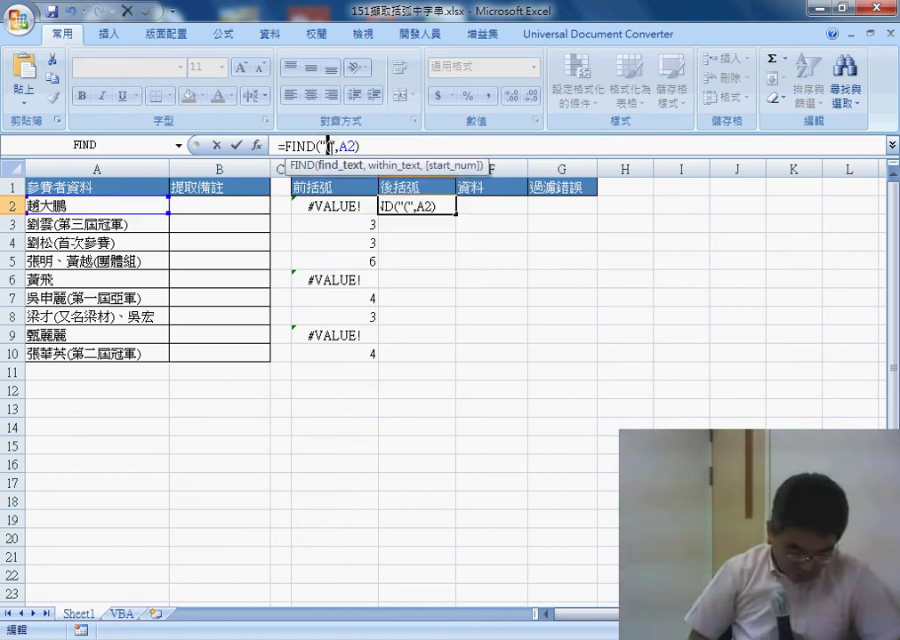
text())
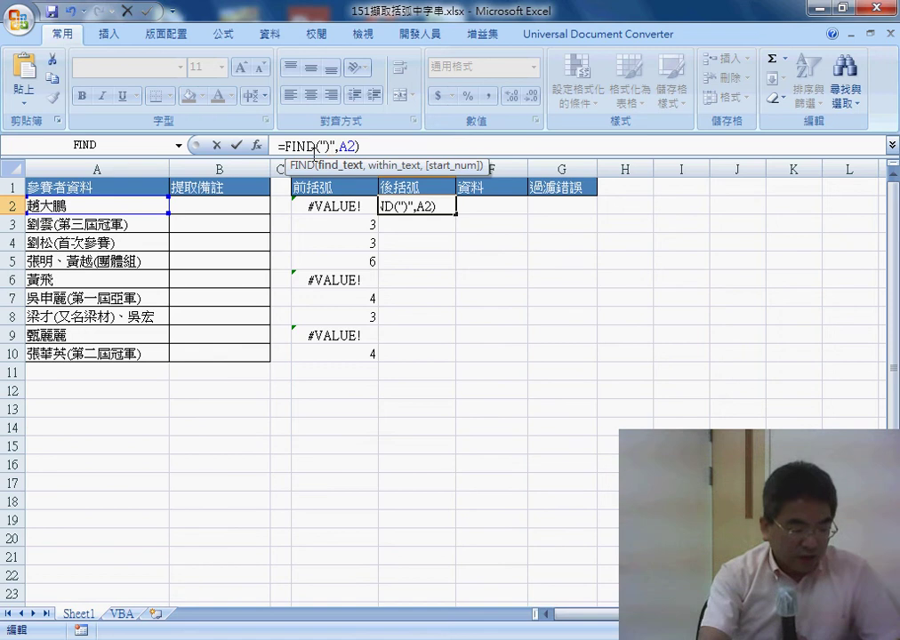
click(235, 145)
Step: Fill E2's formula down to E10 and widen column E
drag(455, 214, 455, 356)
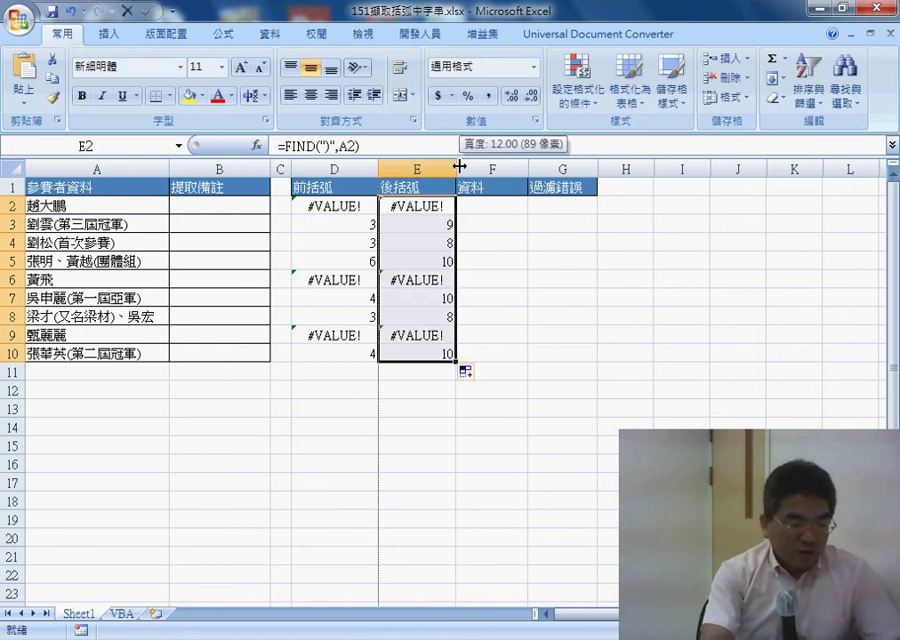
drag(455, 169, 467, 169)
click(518, 204)
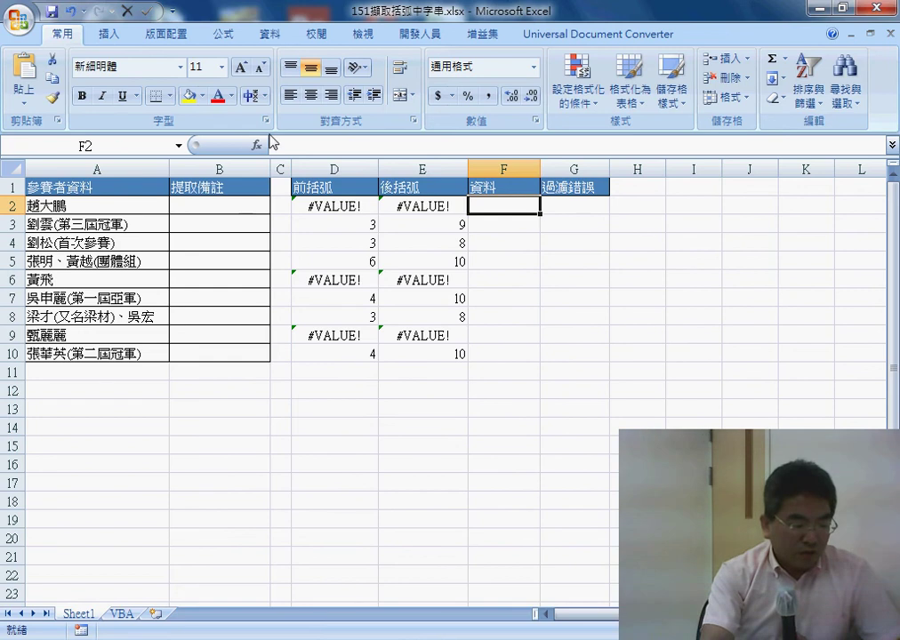
Step: Begin a MID formula in F2 with Text A2 and Start_num D2+1, then cancel it
click(257, 144)
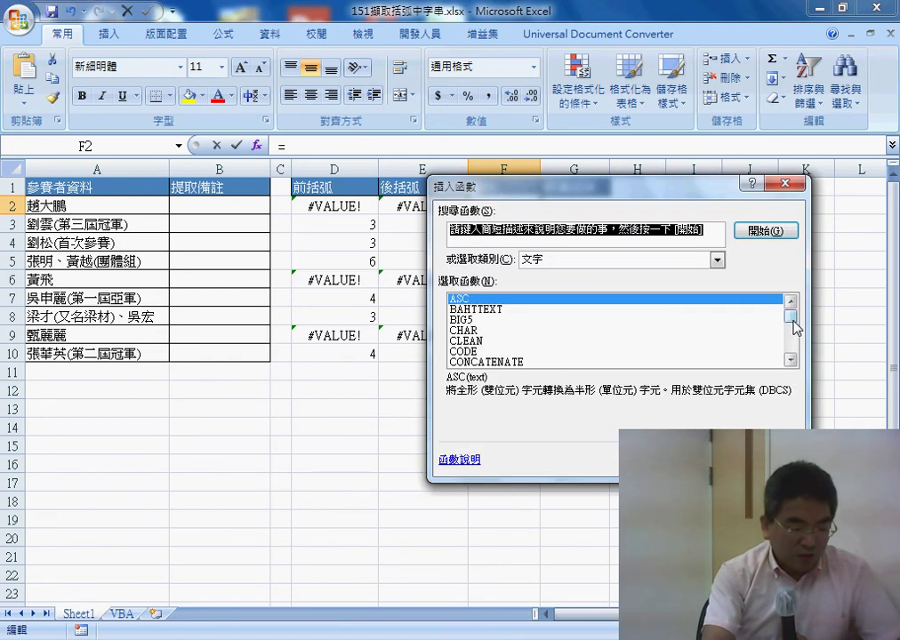
drag(793, 318, 793, 331)
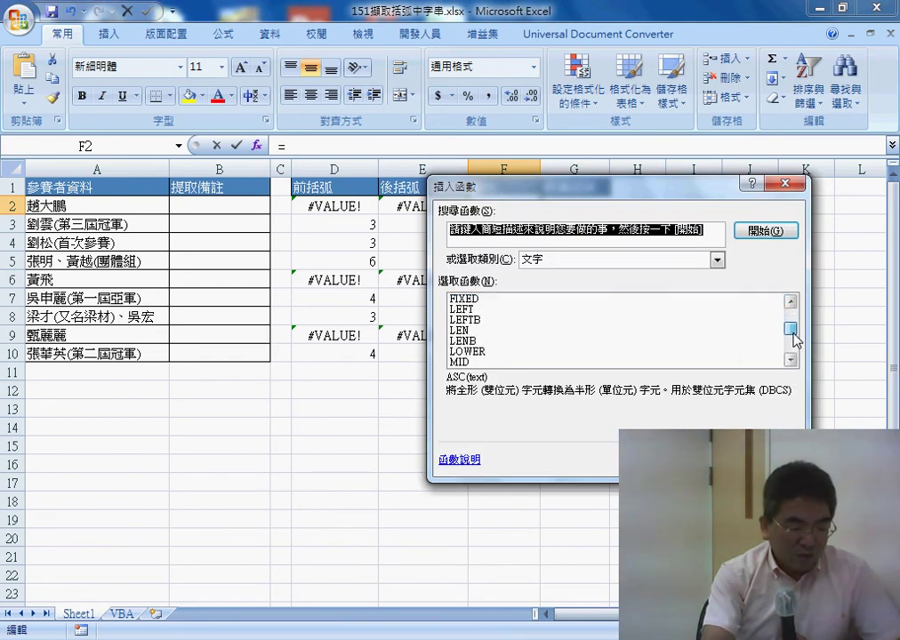
click(492, 362)
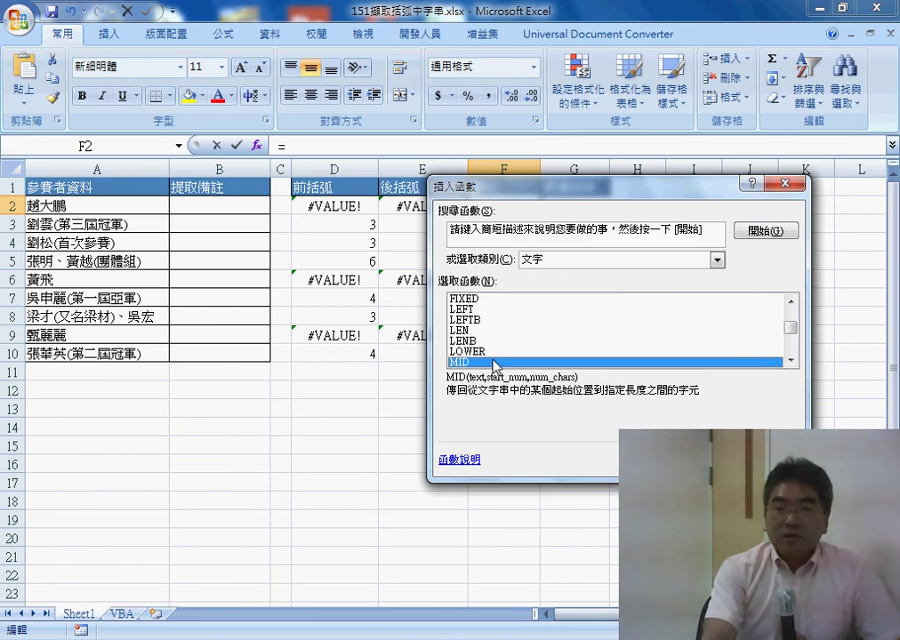
key(Return)
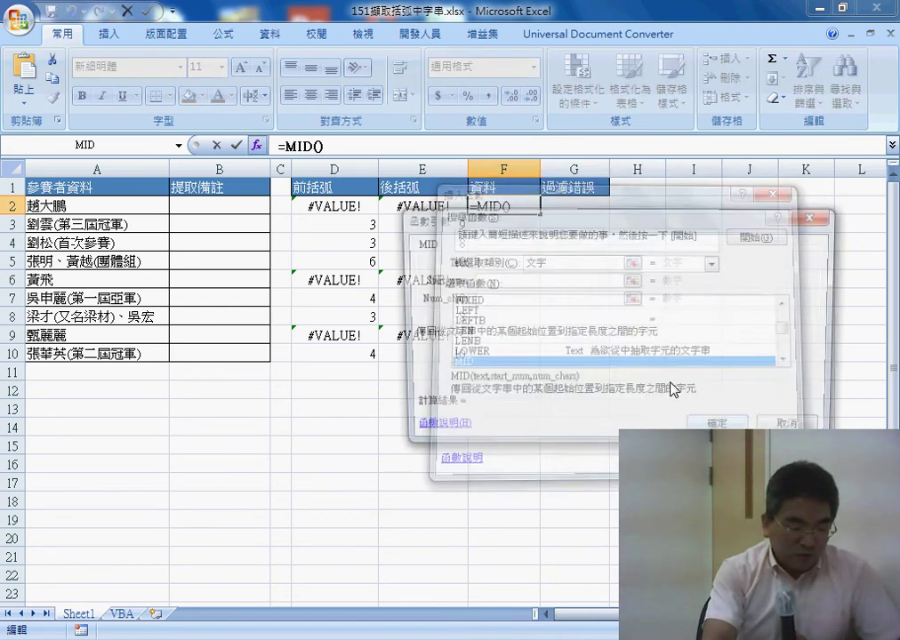
drag(524, 230, 530, 265)
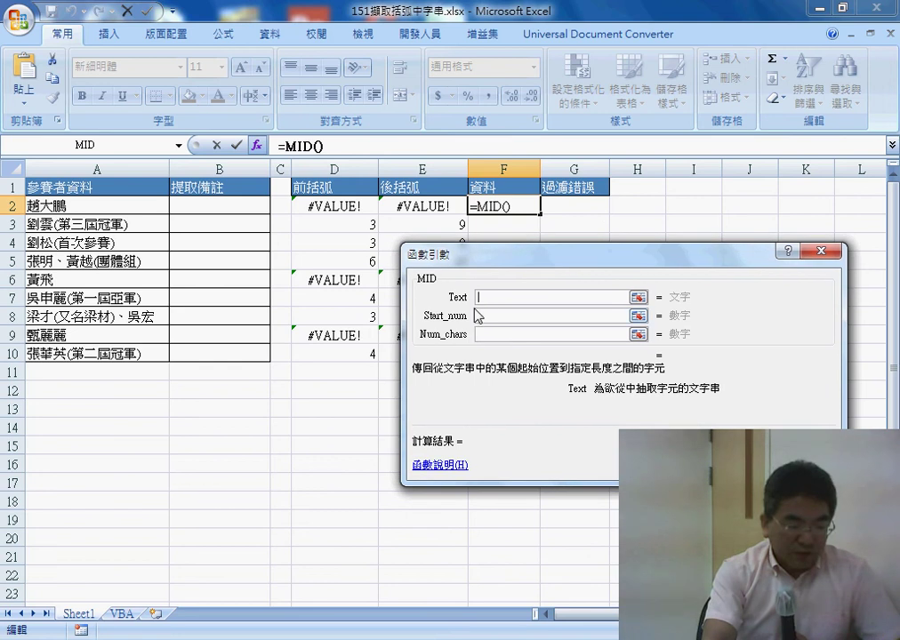
click(132, 209)
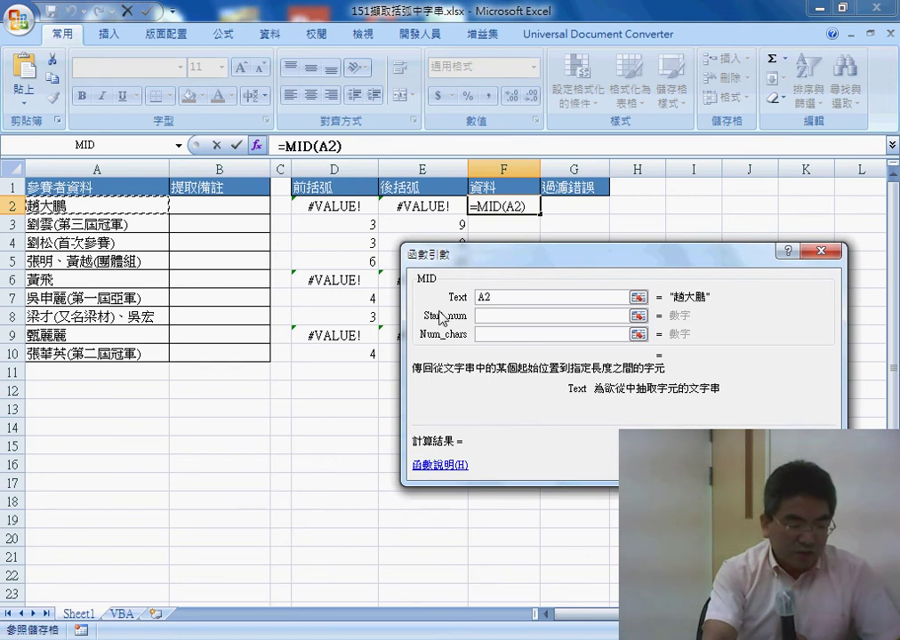
click(490, 316)
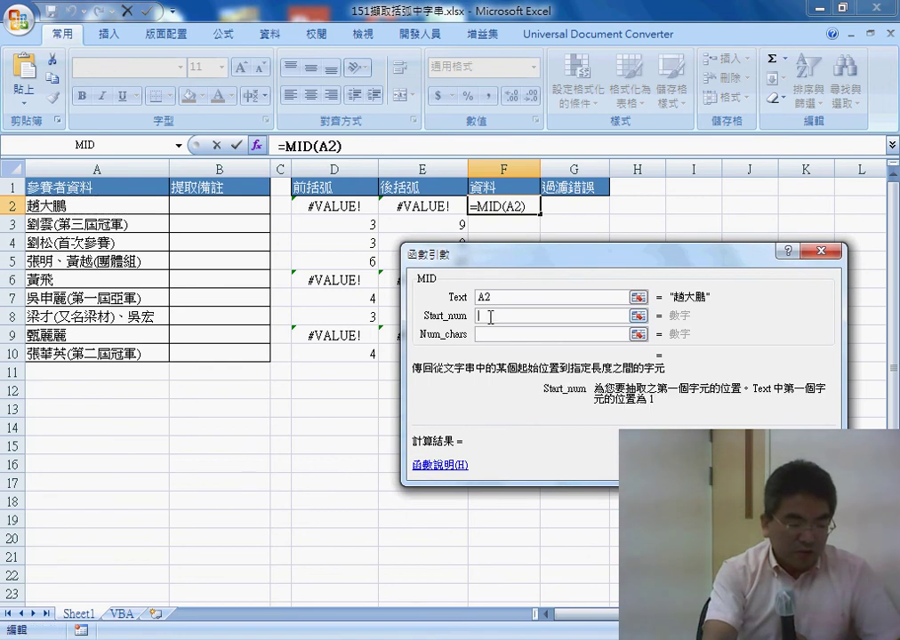
click(328, 206)
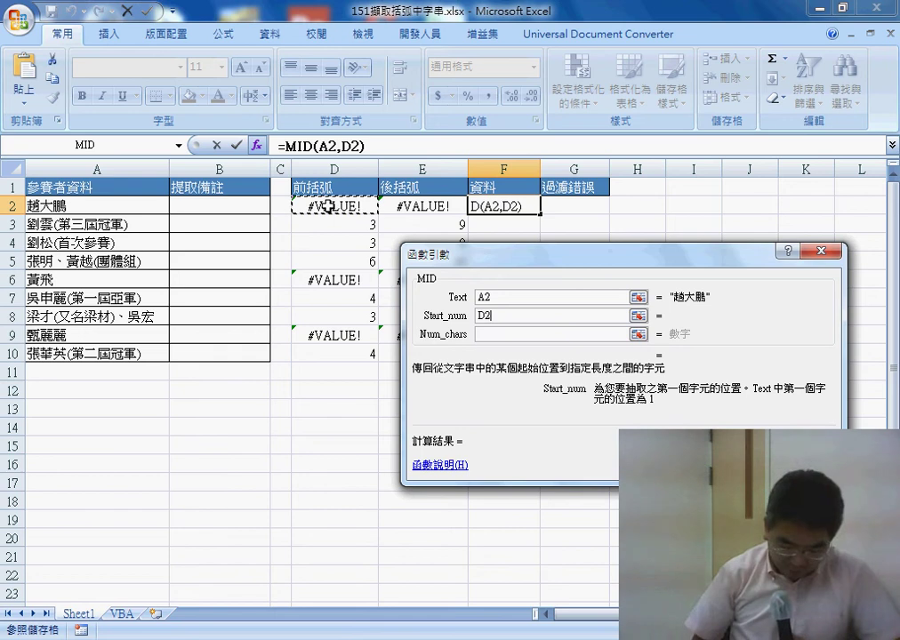
text(+1)
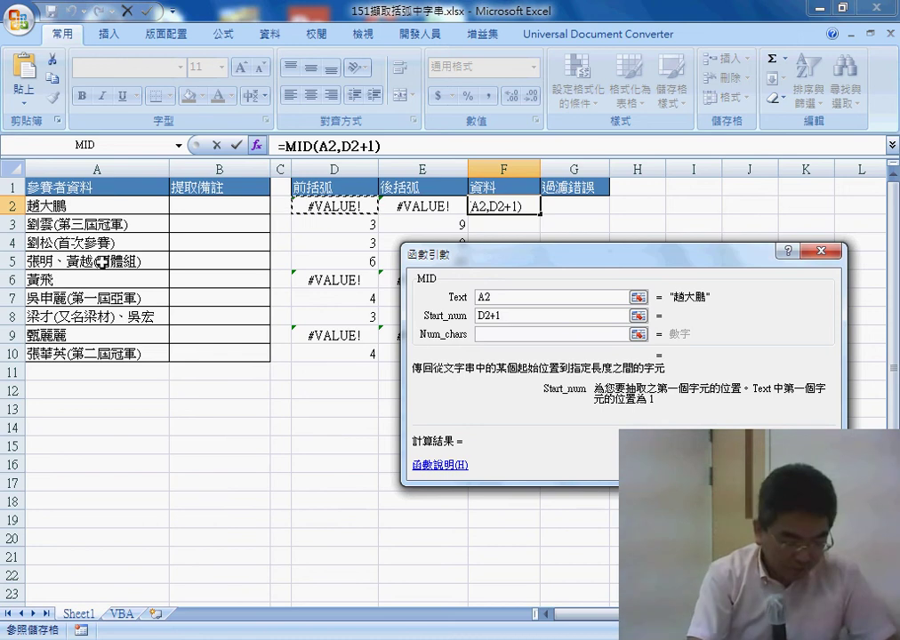
key(Escape)
Step: Start a MID formula in F3 with Text A3 and Start_num D3+1
click(504, 221)
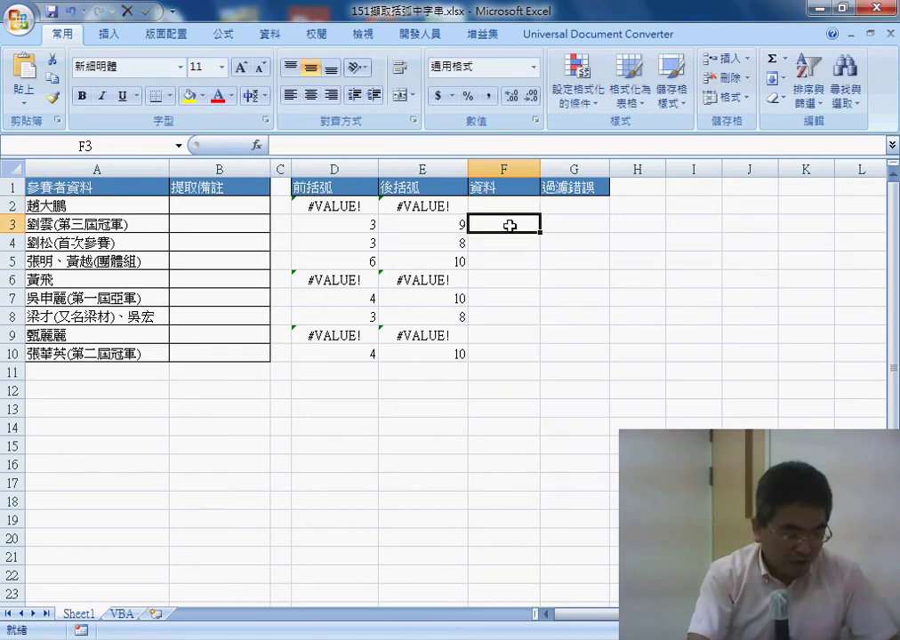
click(257, 146)
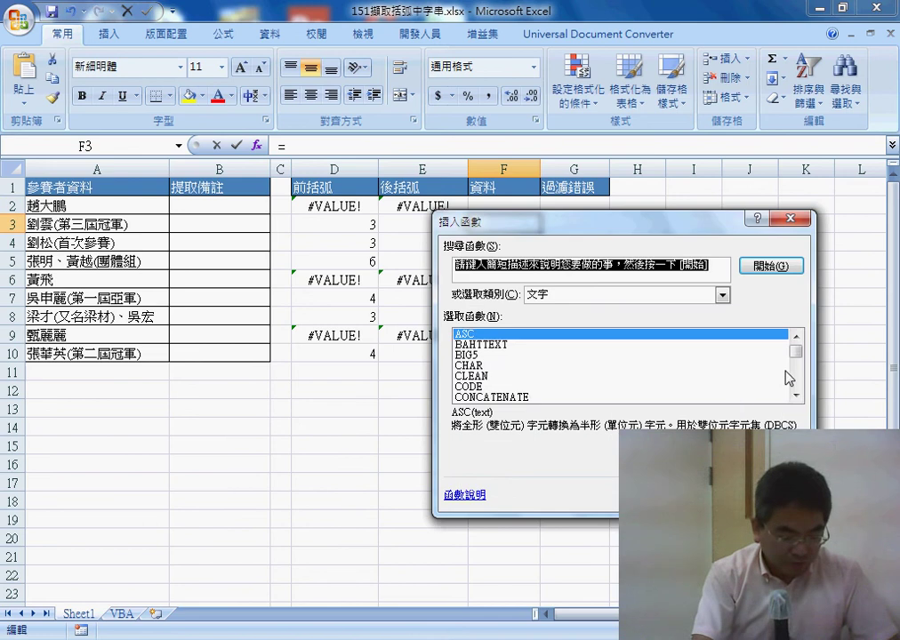
click(795, 375)
double_click(502, 354)
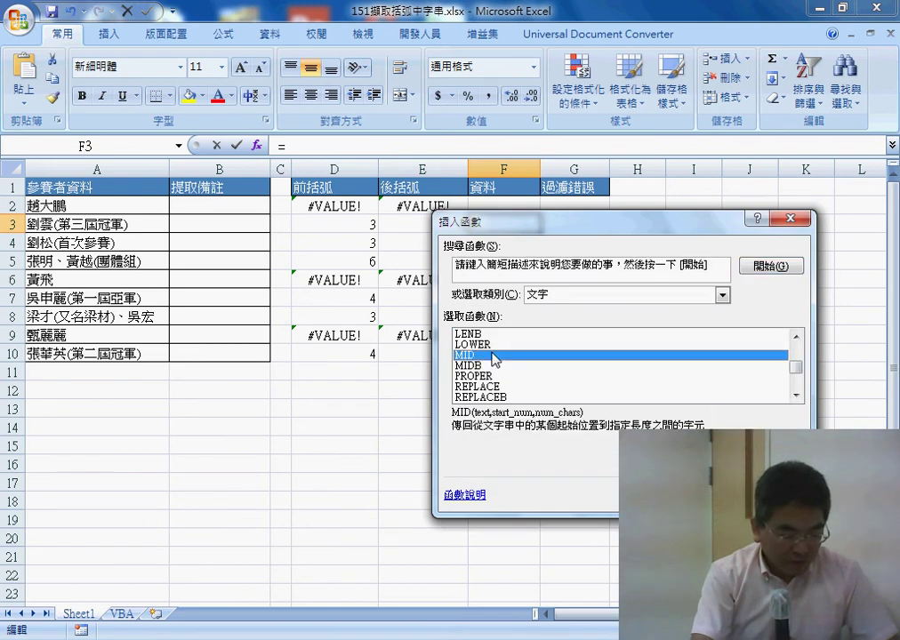
click(135, 234)
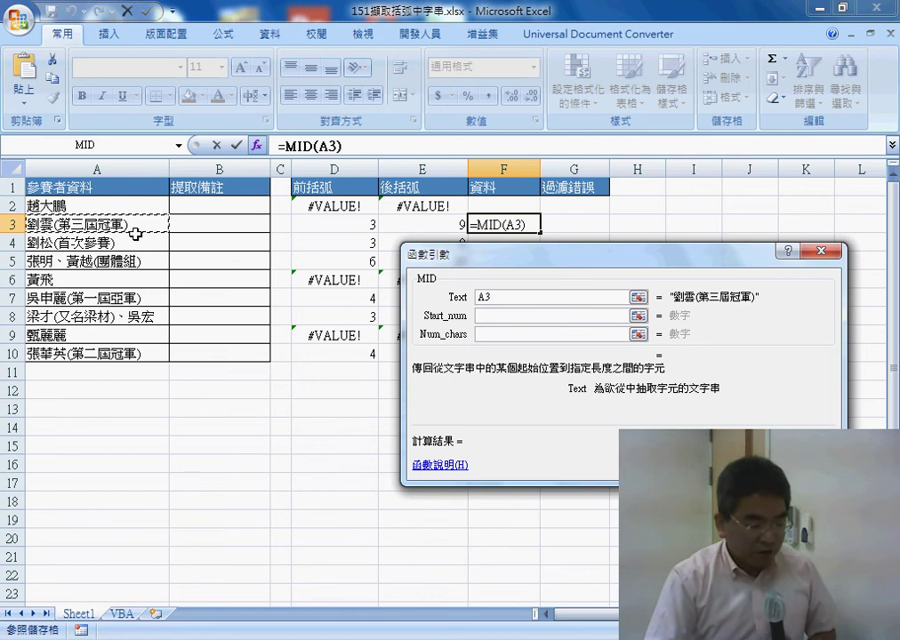
click(492, 316)
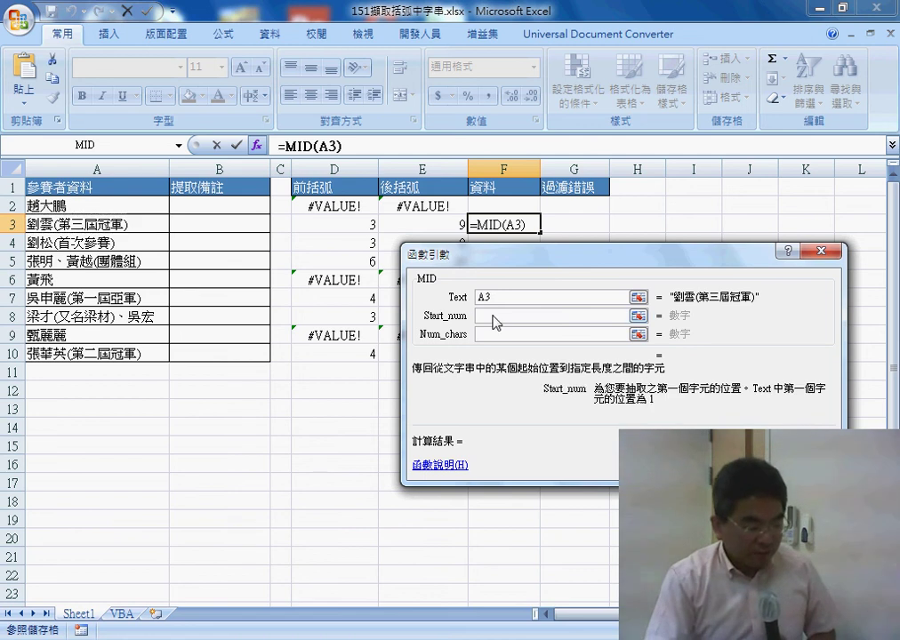
click(353, 228)
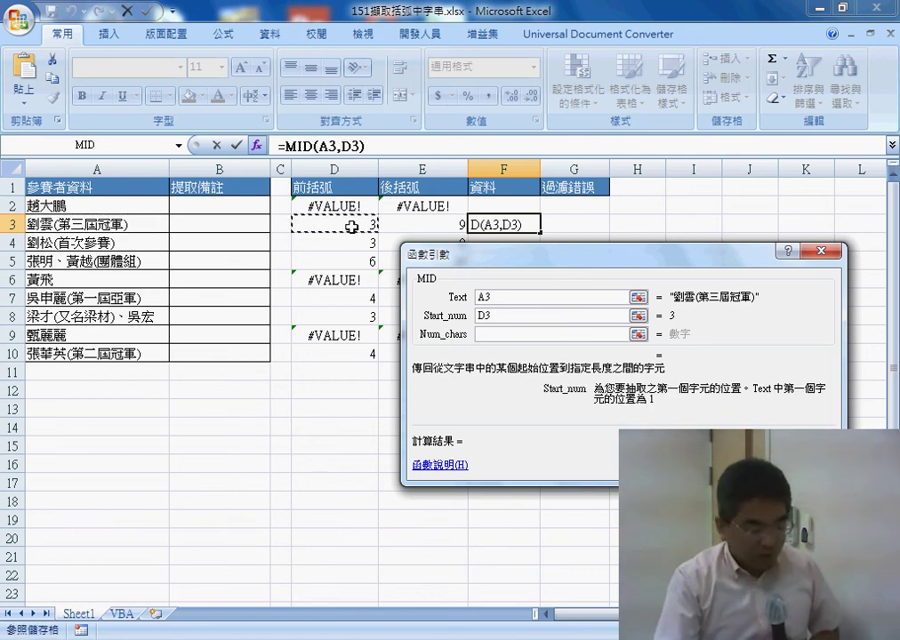
text(+1)
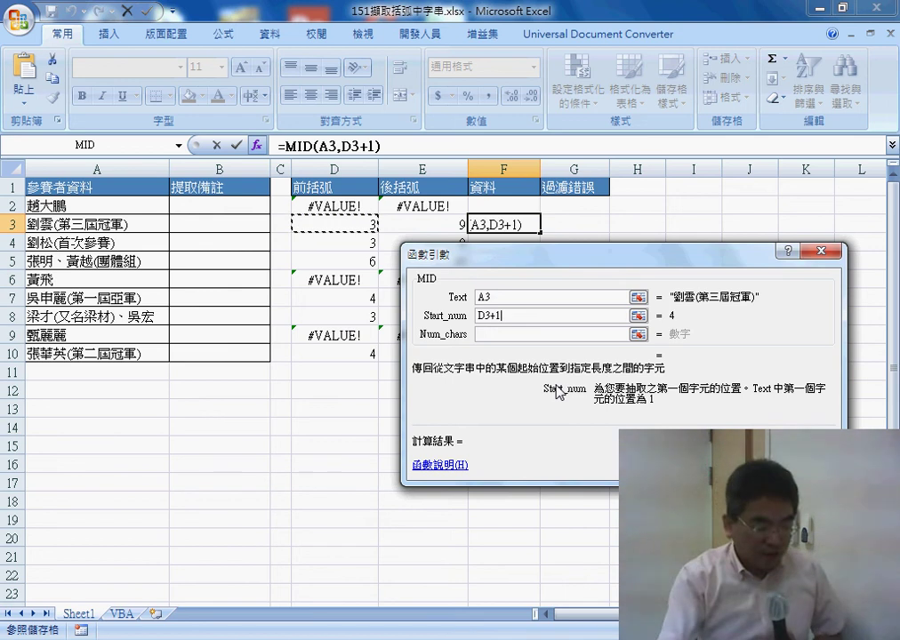
Step: Set MID's Num_chars to E3-D3-1
drag(509, 314, 477, 314)
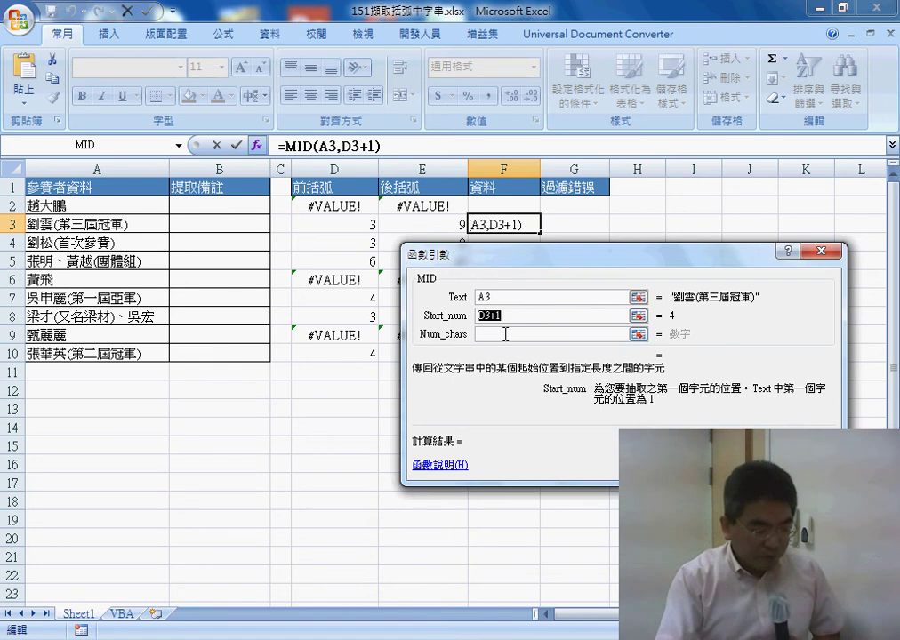
click(504, 334)
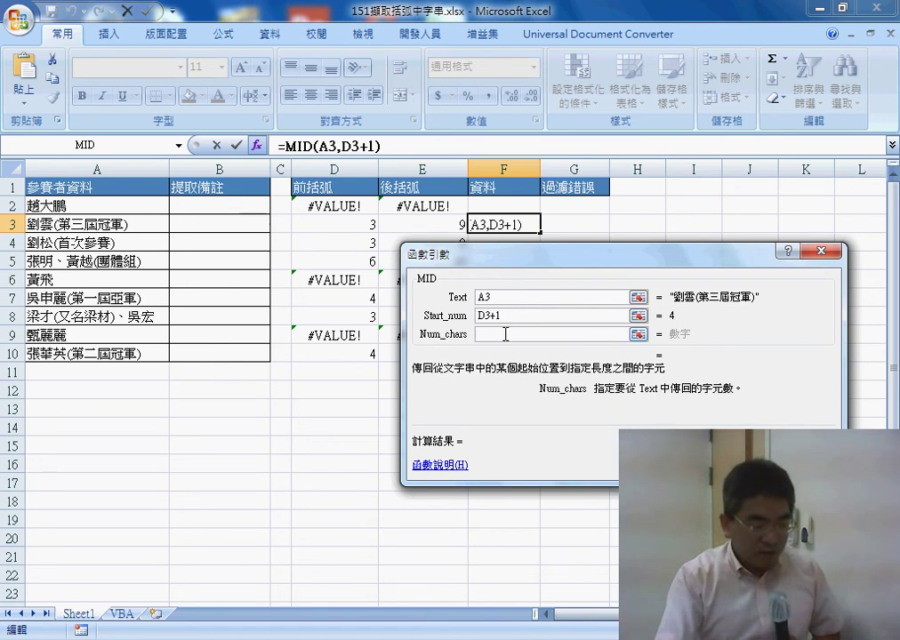
click(445, 225)
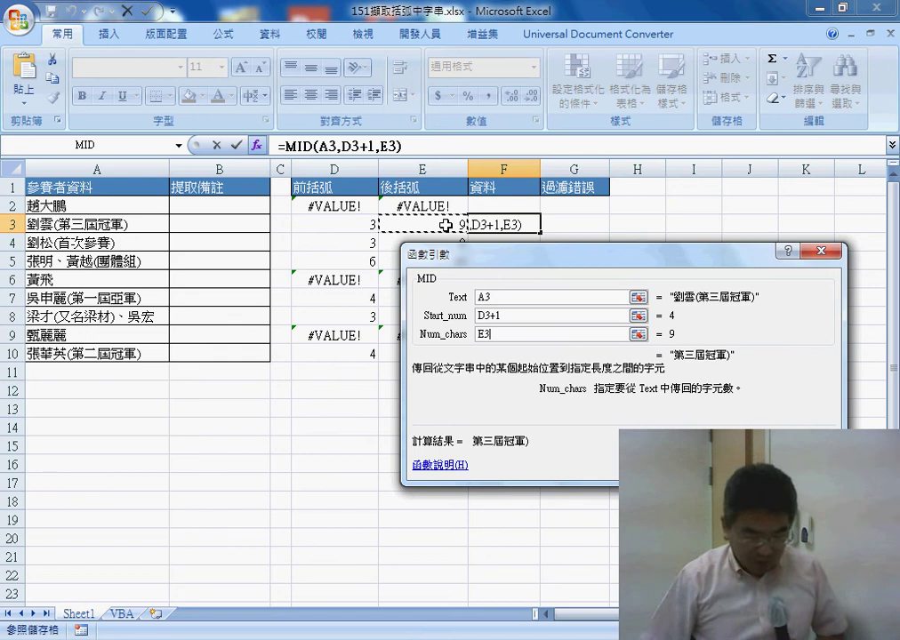
text(-)
click(365, 221)
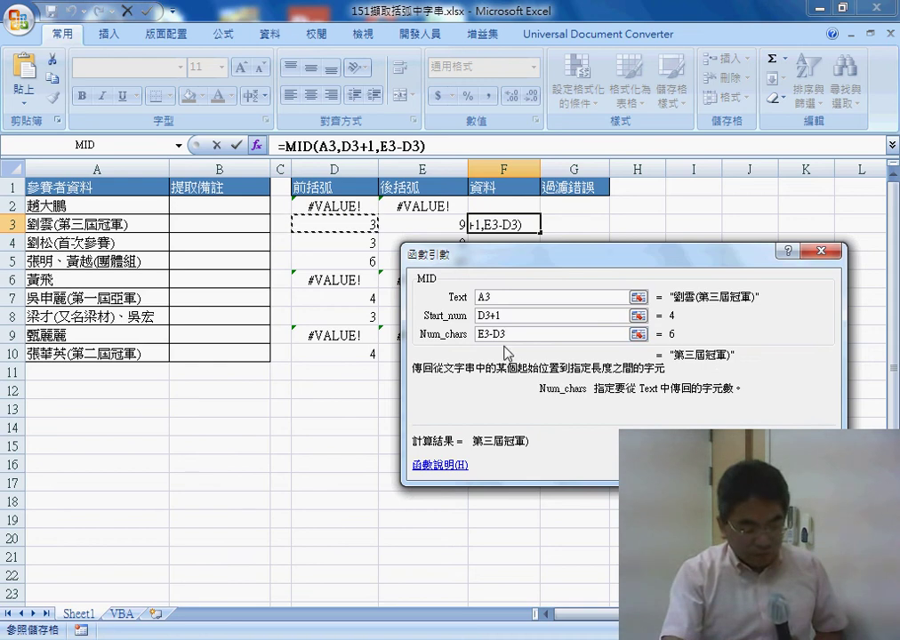
click(541, 337)
text(-1)
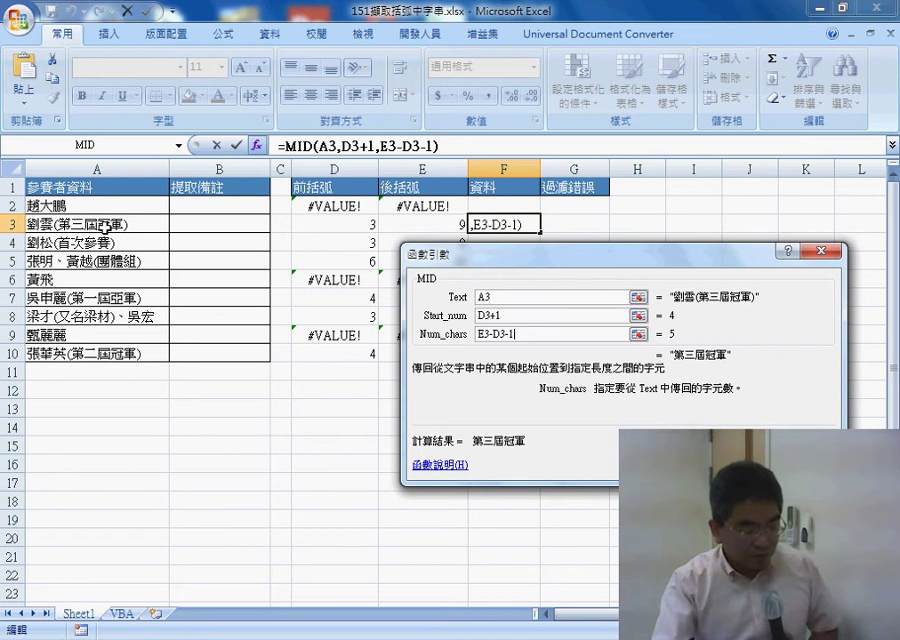
Step: Commit F3's MID formula, widen column F and fill it down to F10
key(Return)
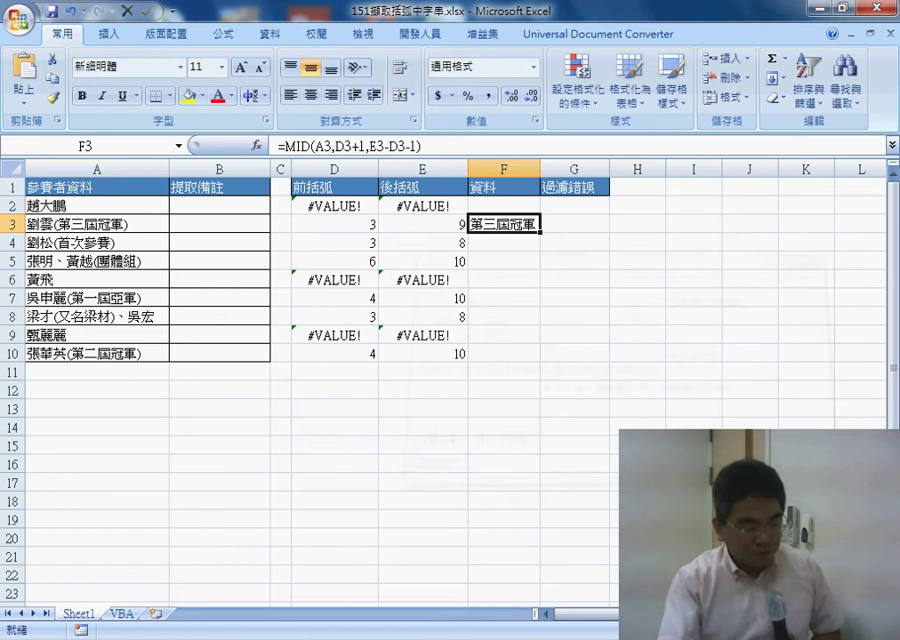
drag(540, 170, 584, 171)
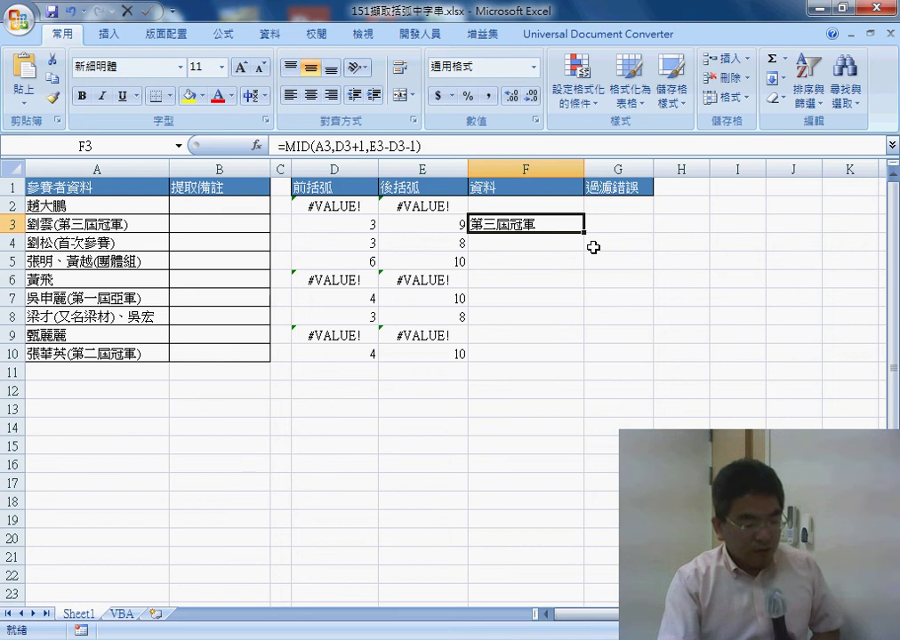
drag(584, 232, 583, 357)
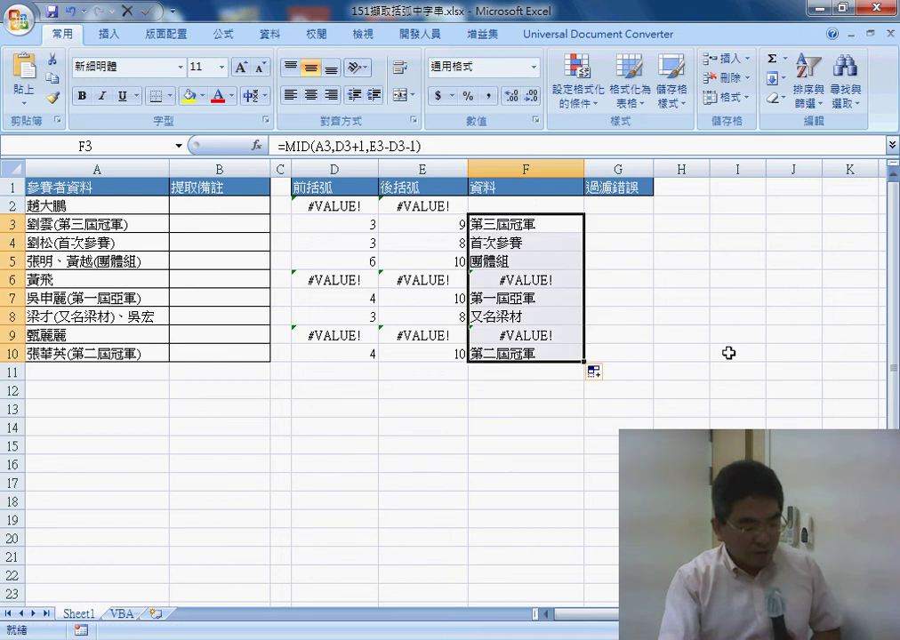
drag(531, 280, 94, 279)
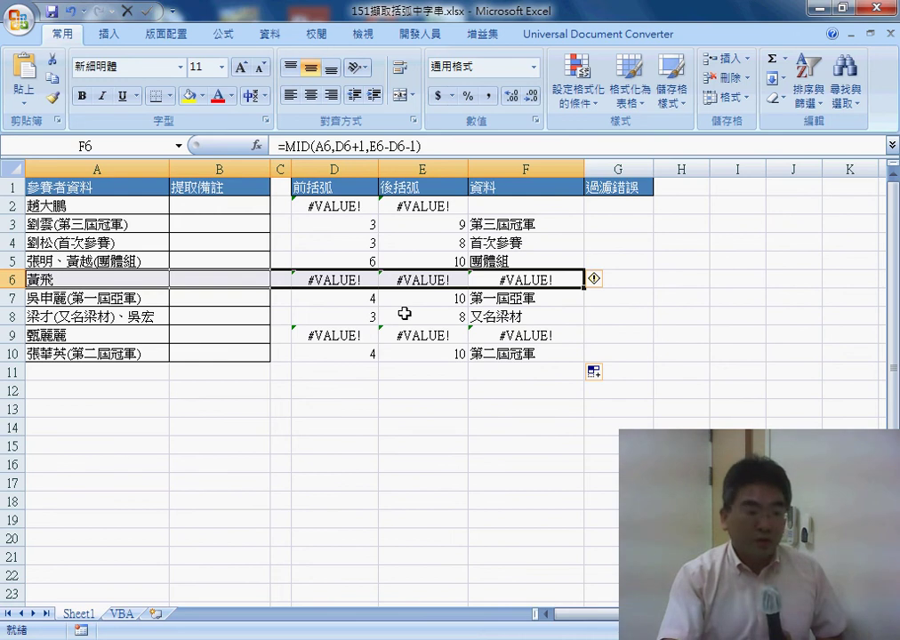
Step: Fill F3's MID formula up into F2 and widen column G
click(549, 204)
click(553, 225)
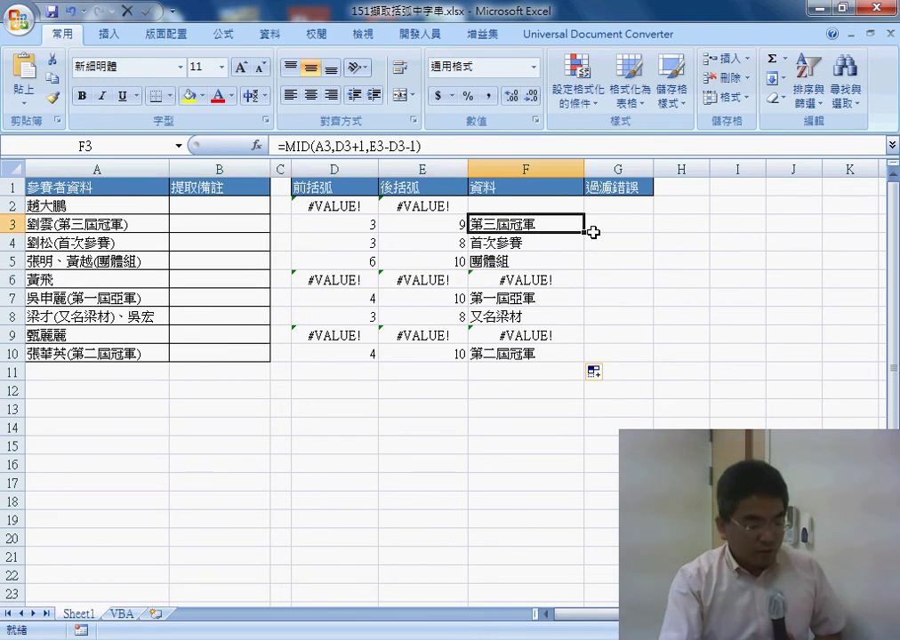
drag(584, 234, 586, 204)
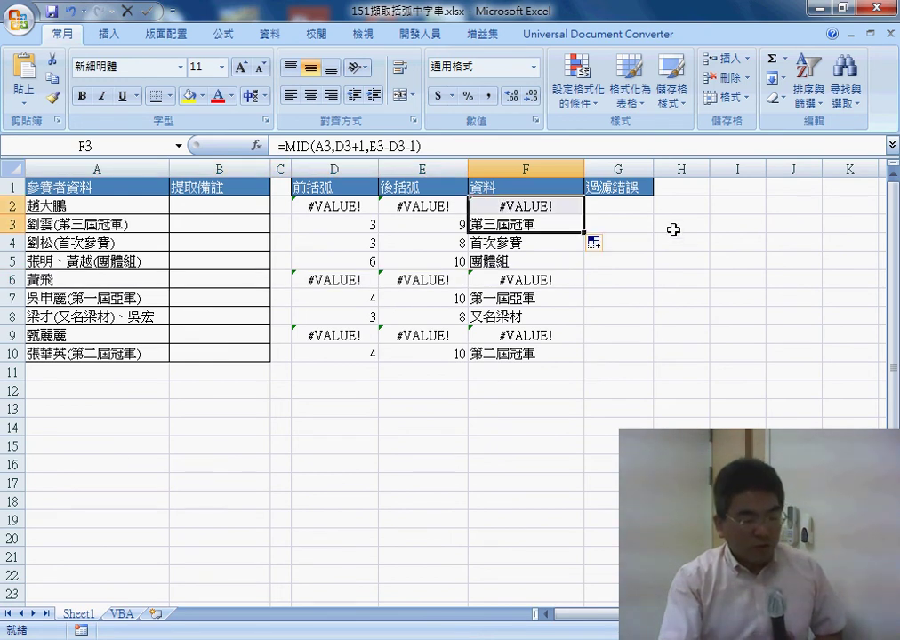
drag(654, 169, 669, 168)
click(531, 206)
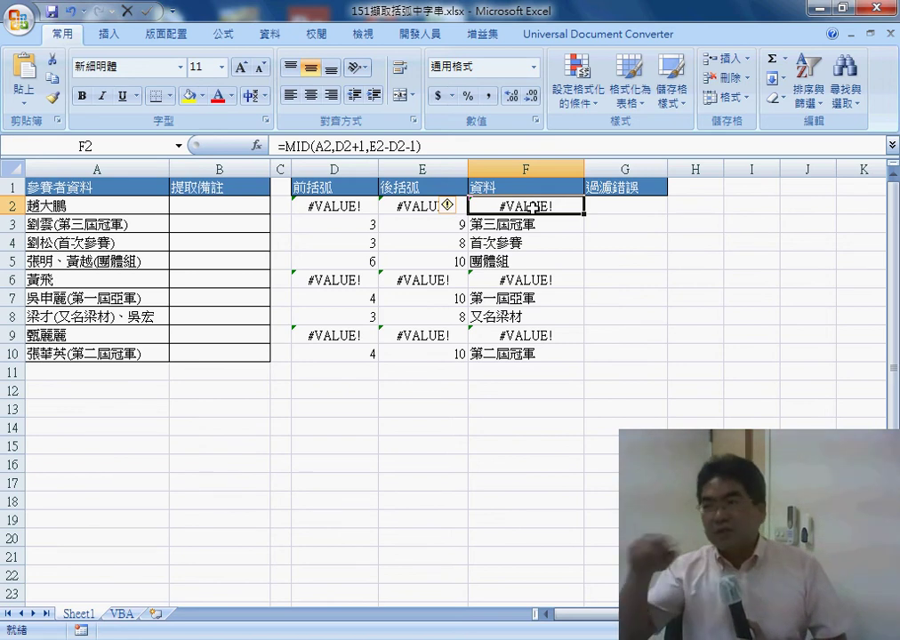
Step: Enter =IFERROR(F2,"") in G2 from the Logical category to blank out #VALUE!
click(631, 203)
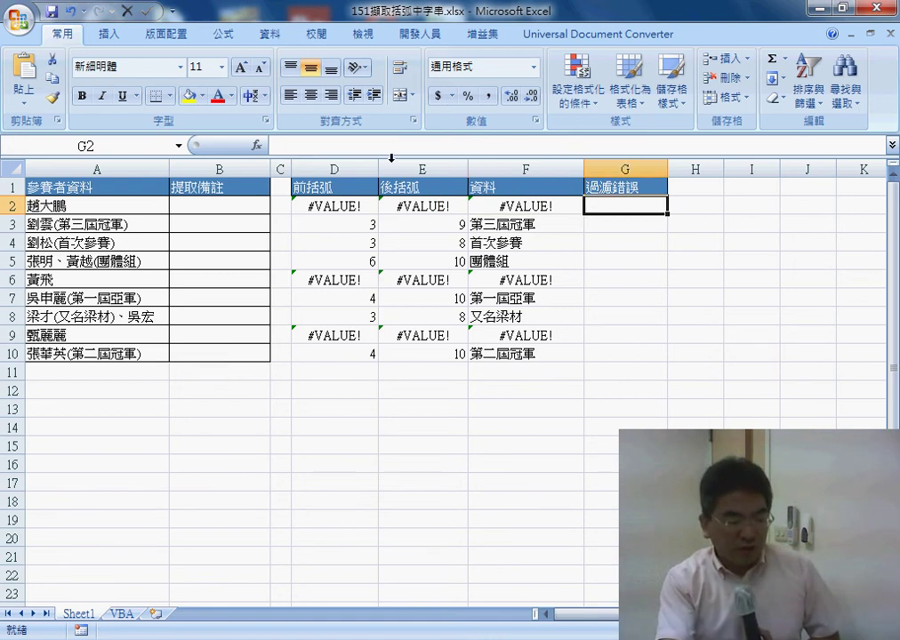
text(=)
key(shift+F3)
click(610, 299)
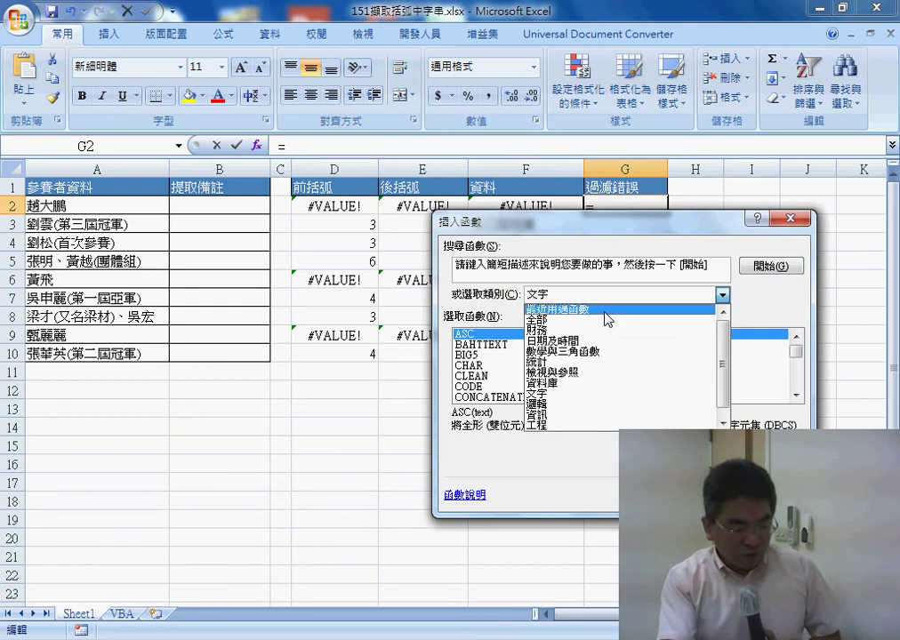
click(588, 412)
click(494, 365)
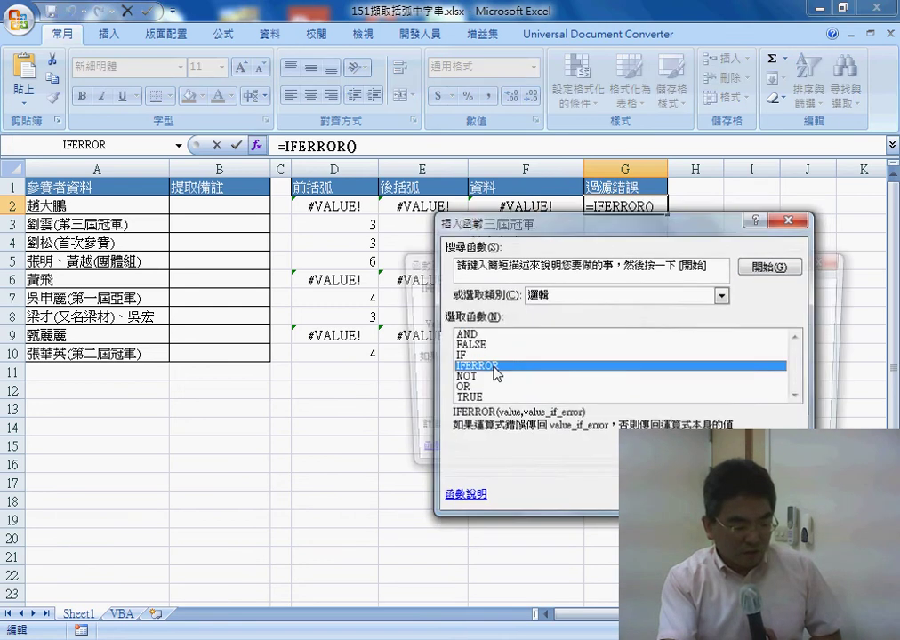
double_click(494, 365)
drag(573, 249, 566, 303)
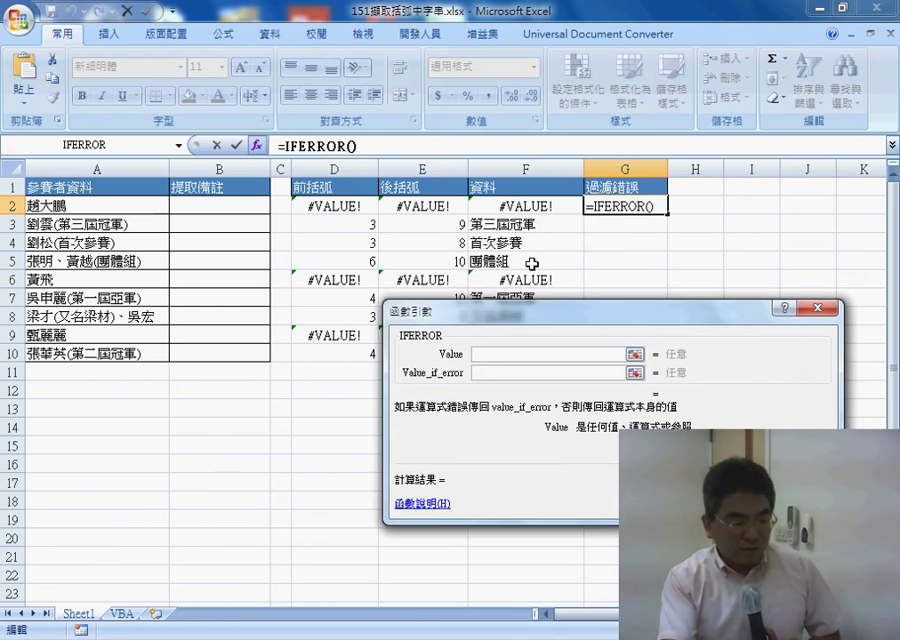
click(538, 206)
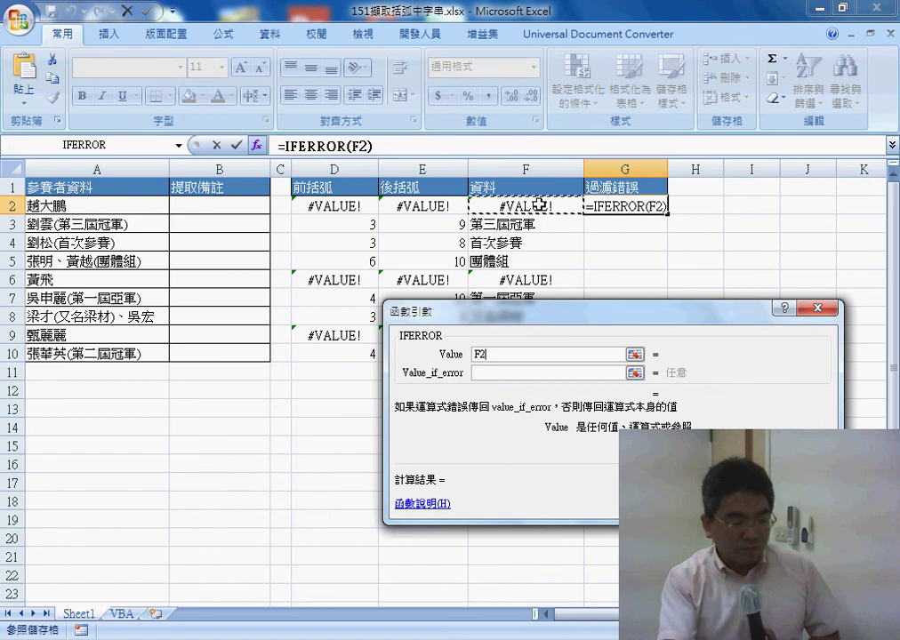
click(496, 373)
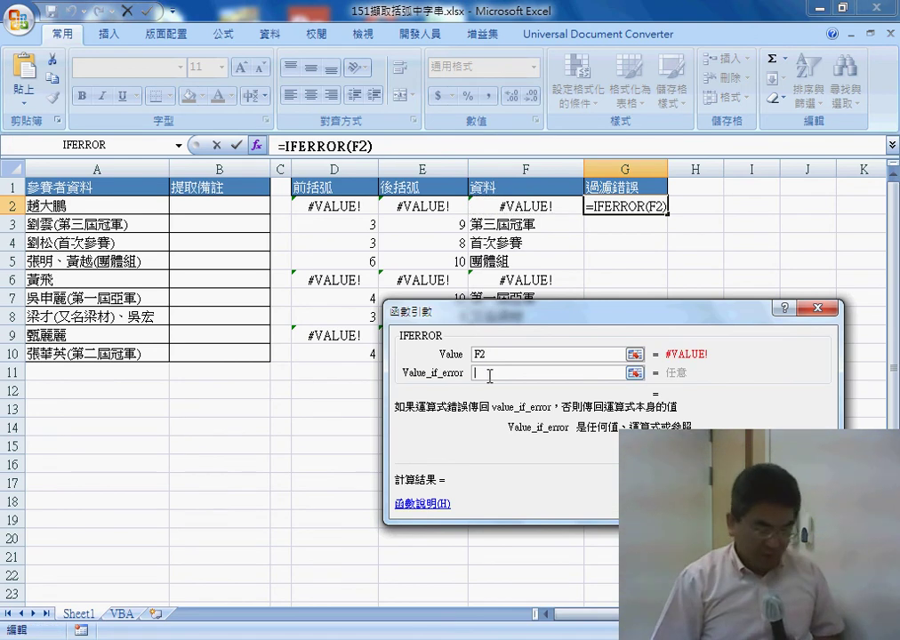
text("")
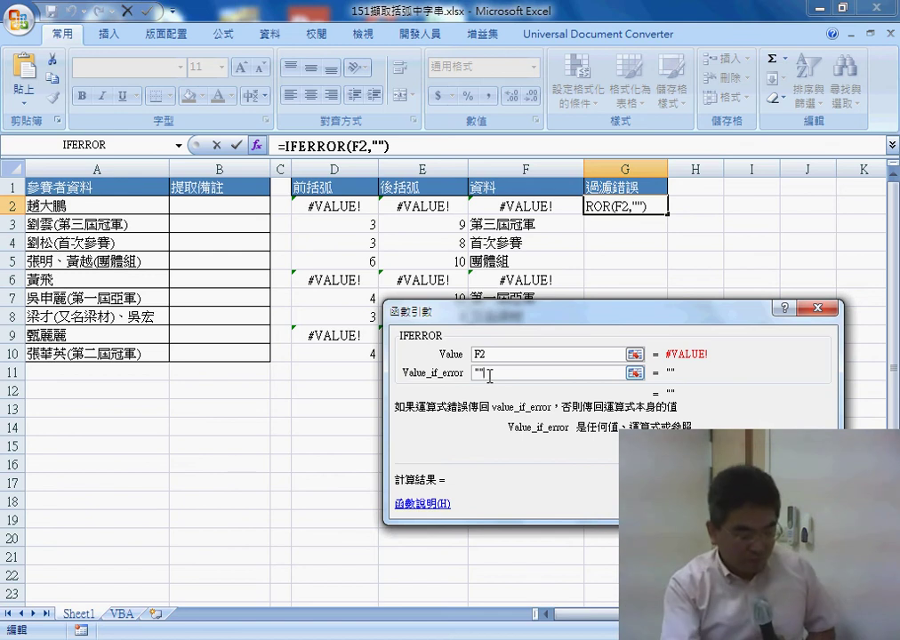
key(Return)
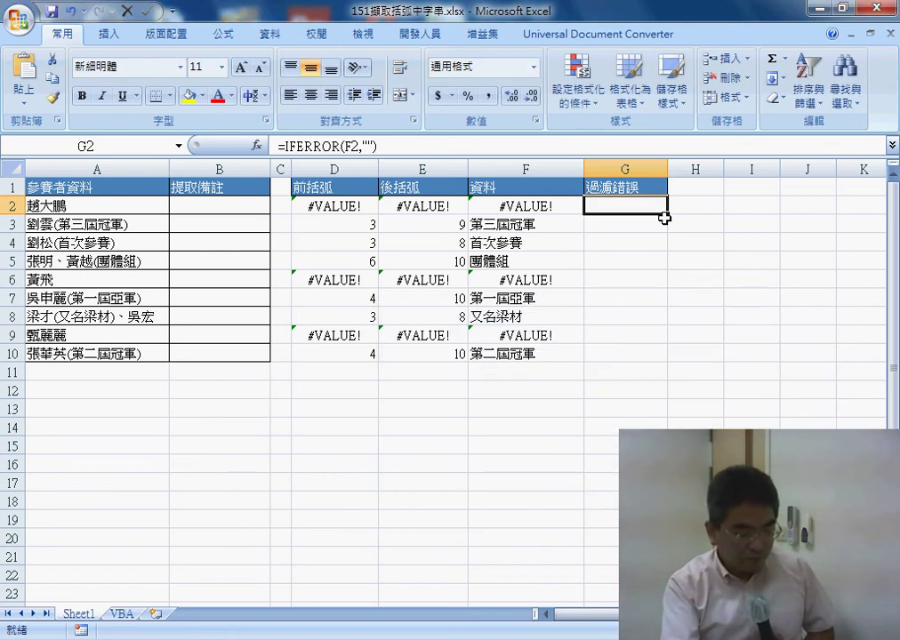
Step: Fill the IFERROR formula down to G10, then hide columns B–F and undo it
drag(667, 214, 661, 357)
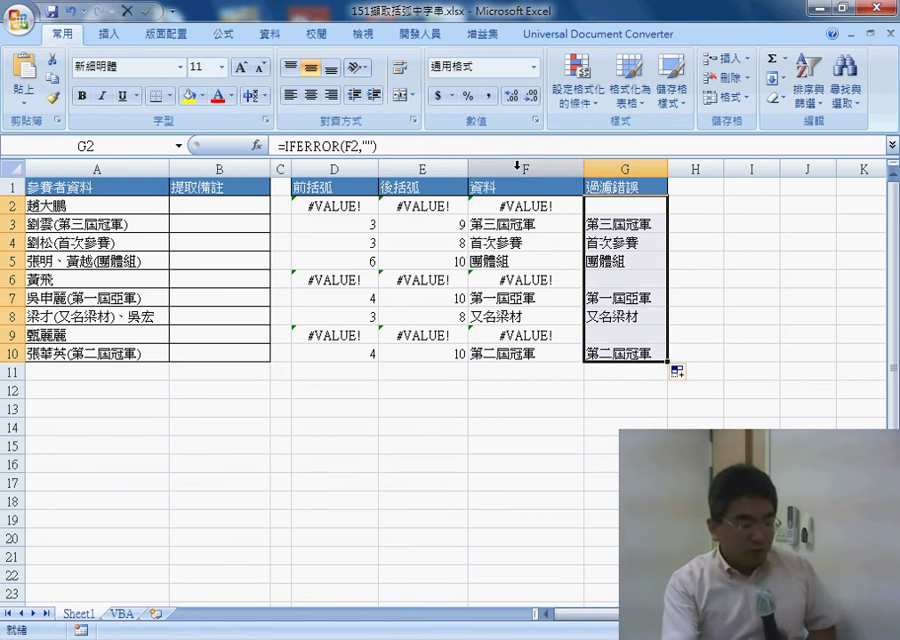
drag(517, 165, 350, 166)
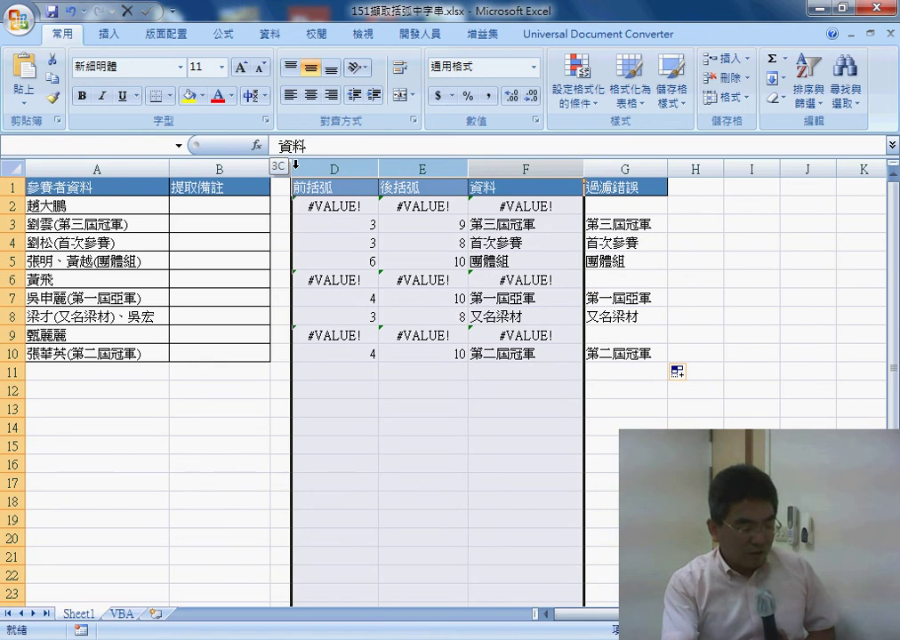
drag(296, 165, 240, 166)
right_click(277, 224)
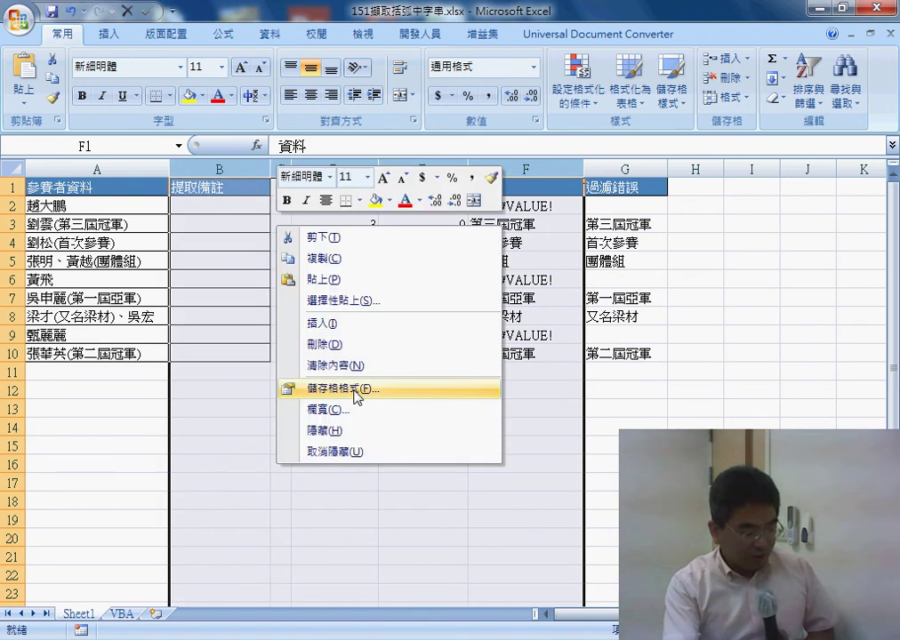
click(361, 430)
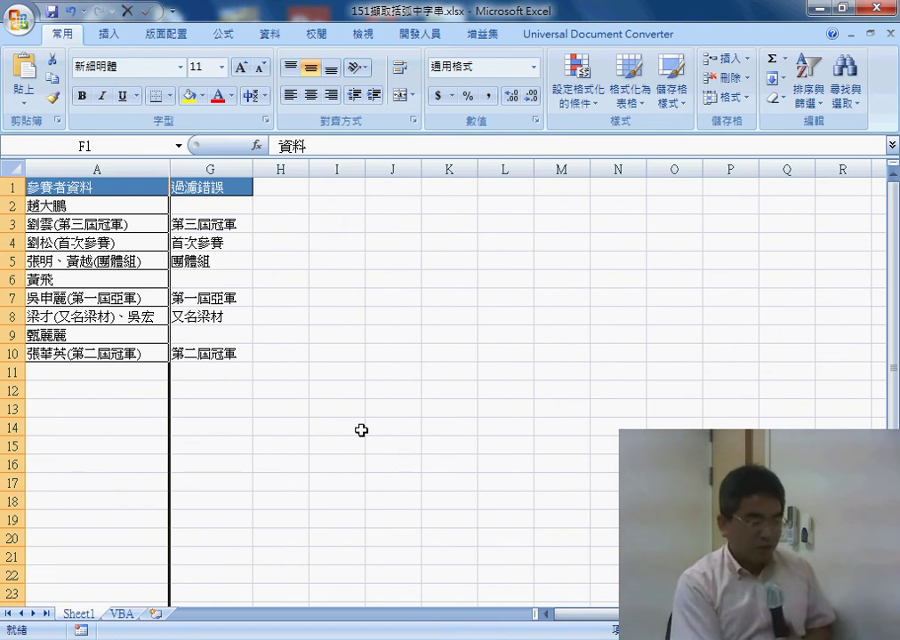
key(ctrl+z)
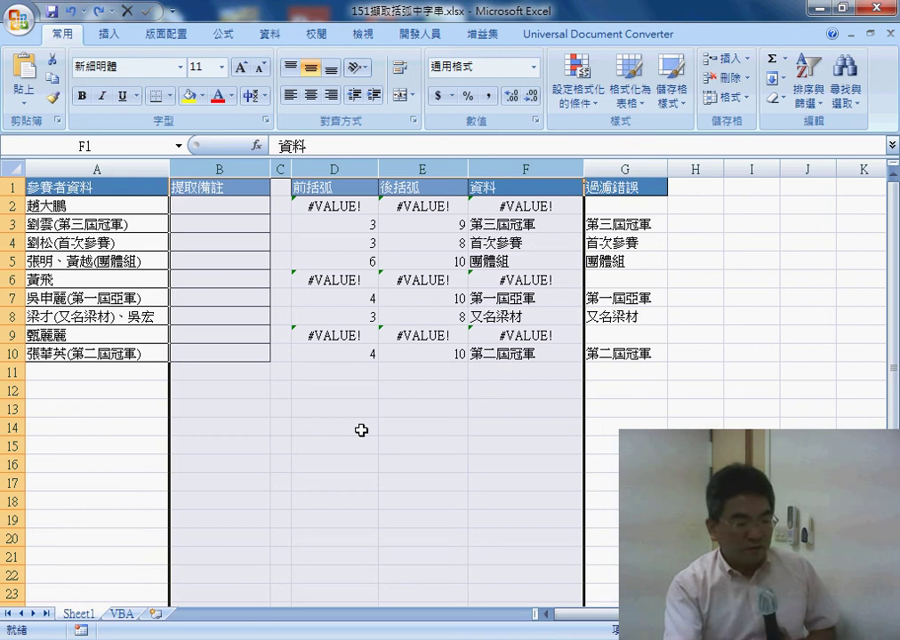
click(240, 205)
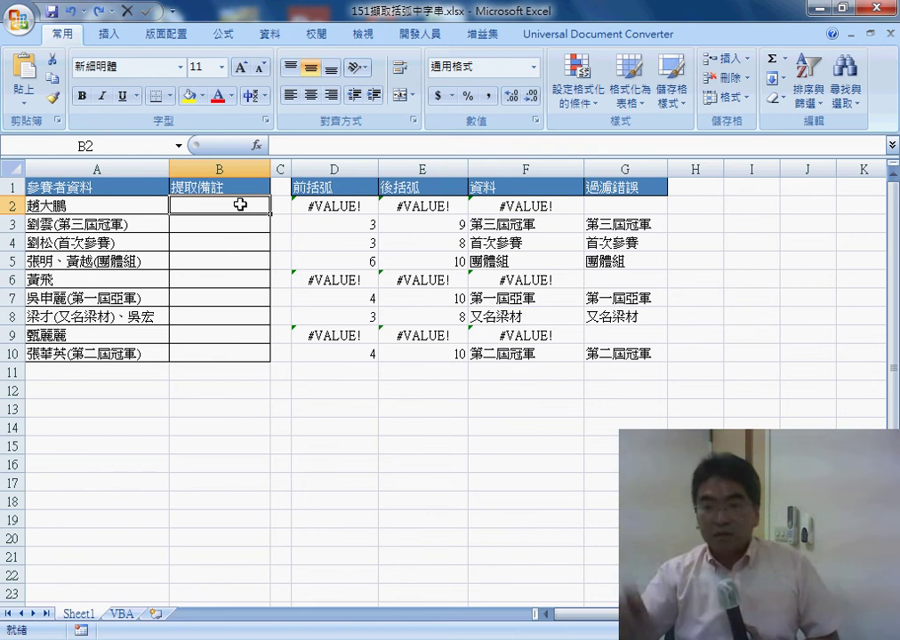
Step: Review the helper formulas in D2, E2, F2 and G2 before writing B2's formula
click(257, 148)
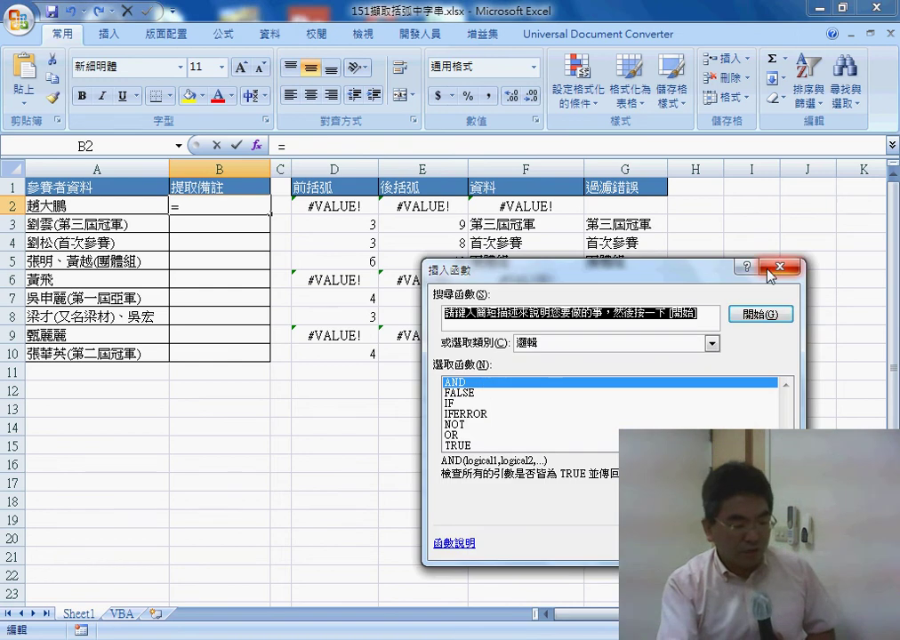
click(780, 266)
click(326, 207)
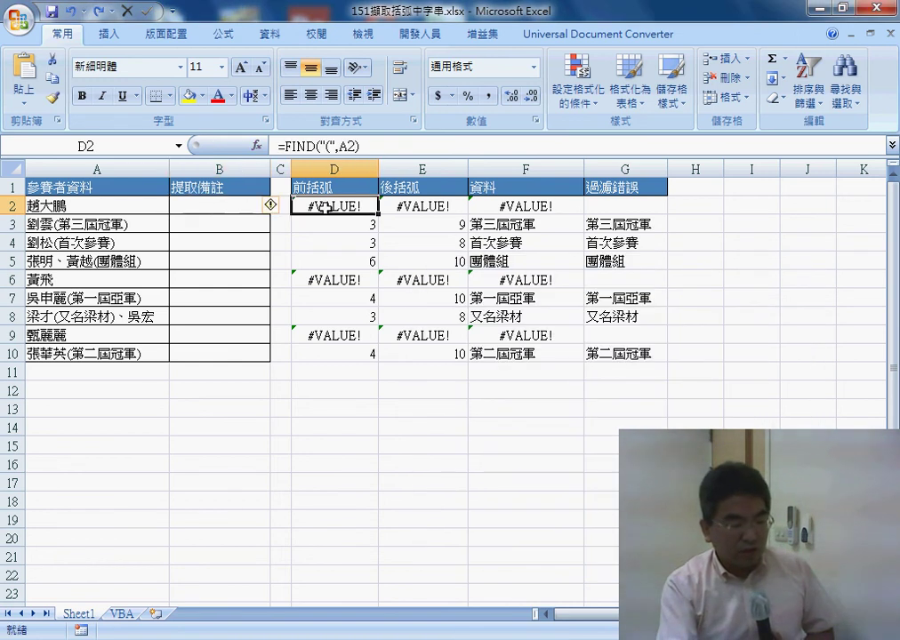
click(432, 207)
click(520, 207)
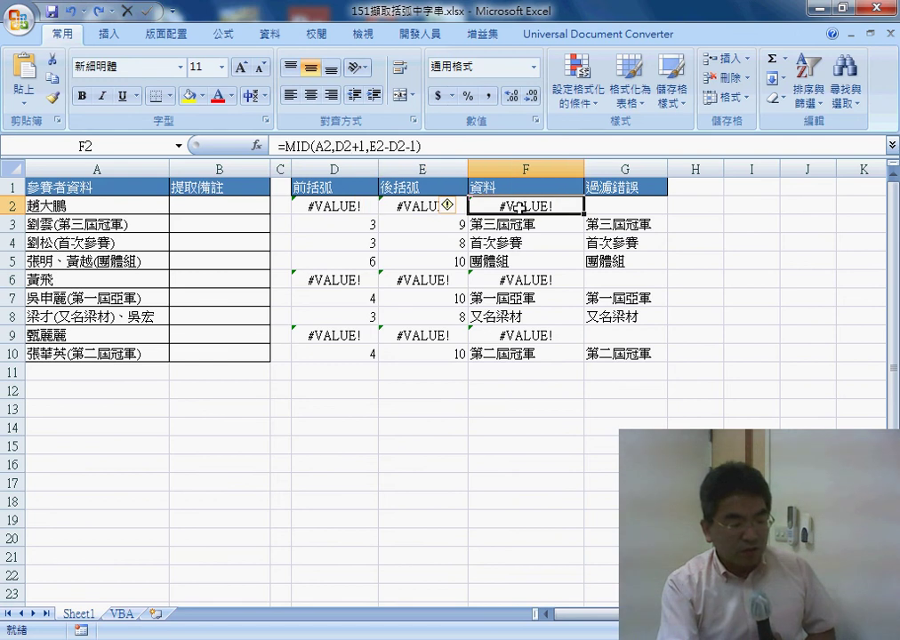
click(628, 207)
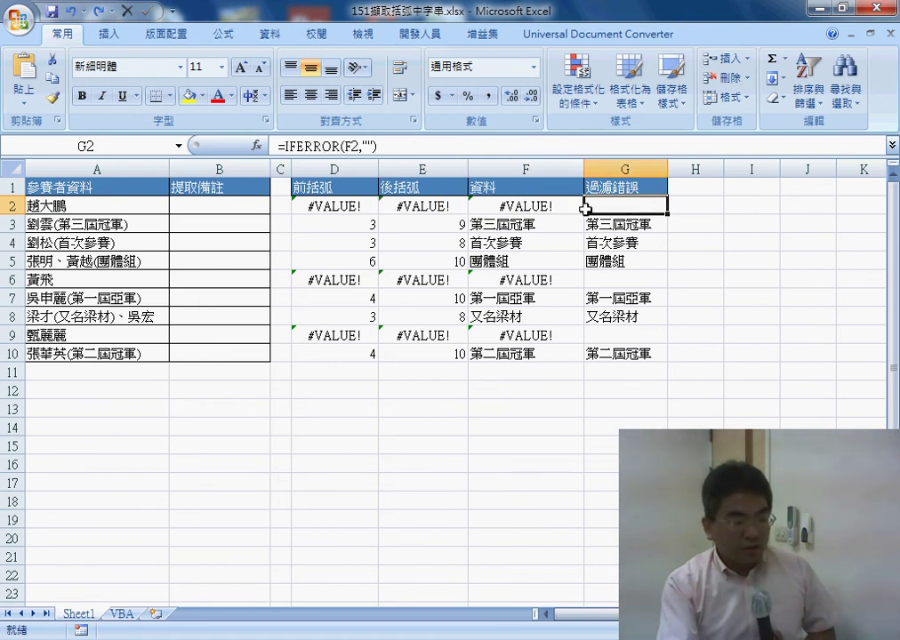
click(237, 208)
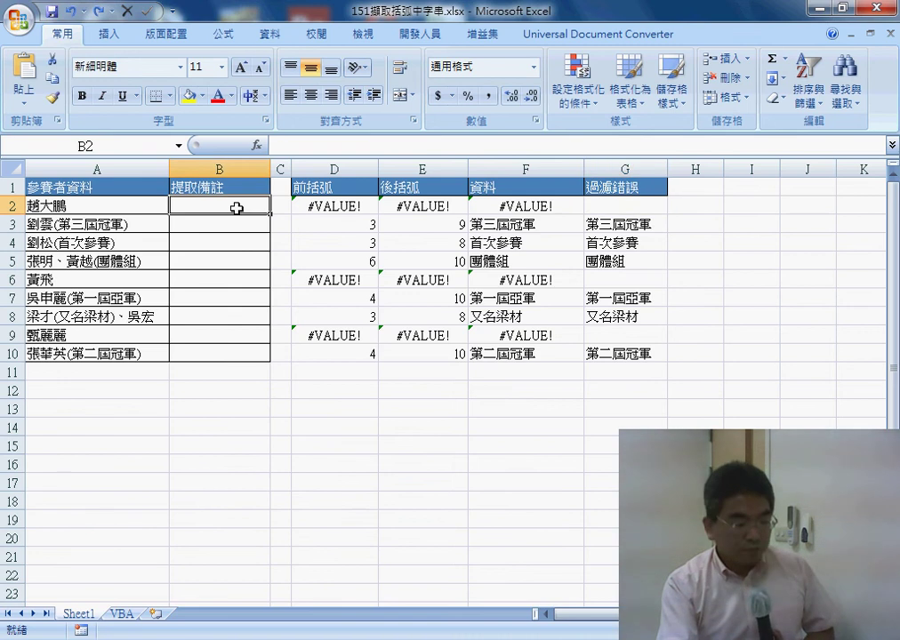
Step: Enter =FIND("(",A2) in B2 from the recently used functions
click(257, 146)
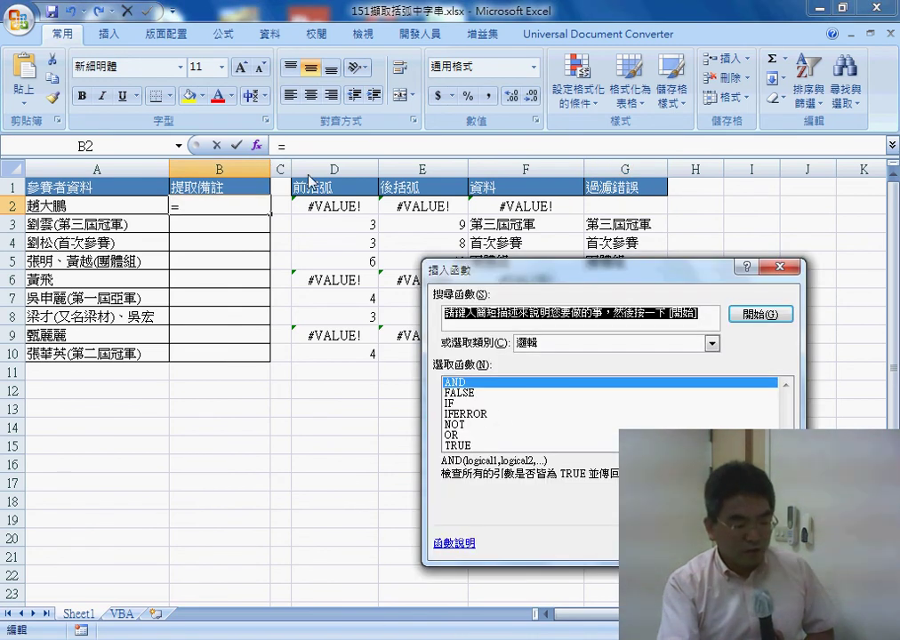
click(553, 344)
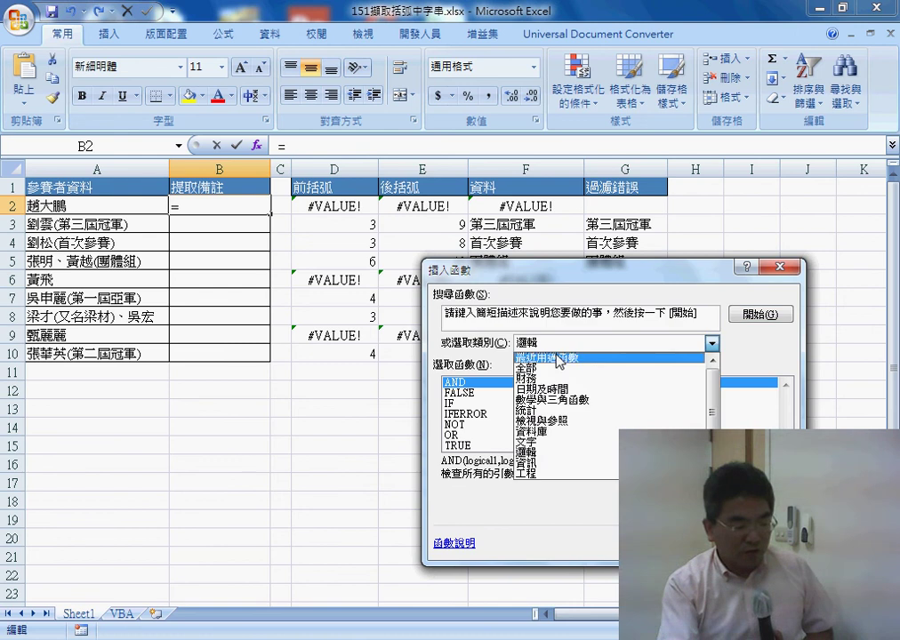
click(533, 358)
double_click(462, 403)
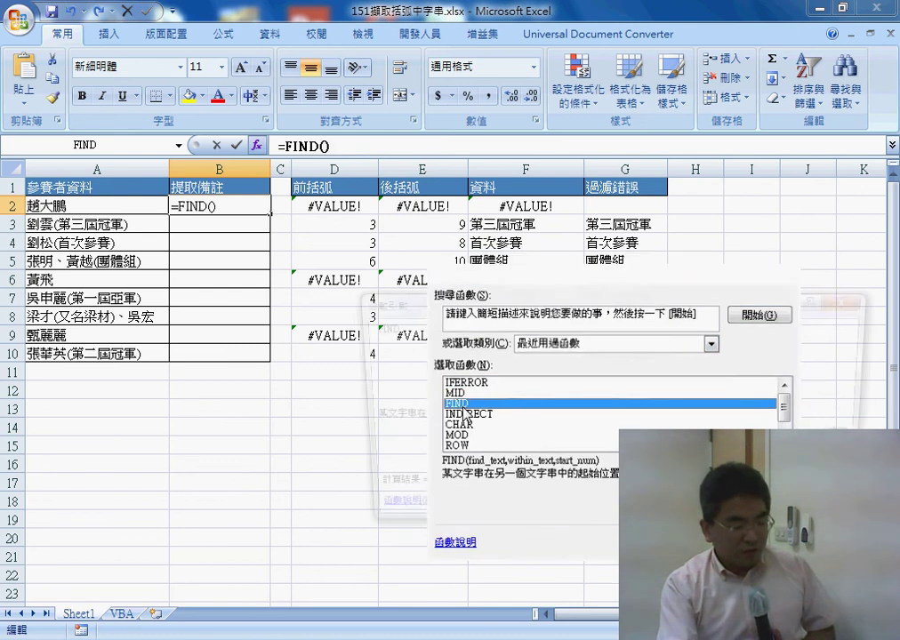
click(92, 207)
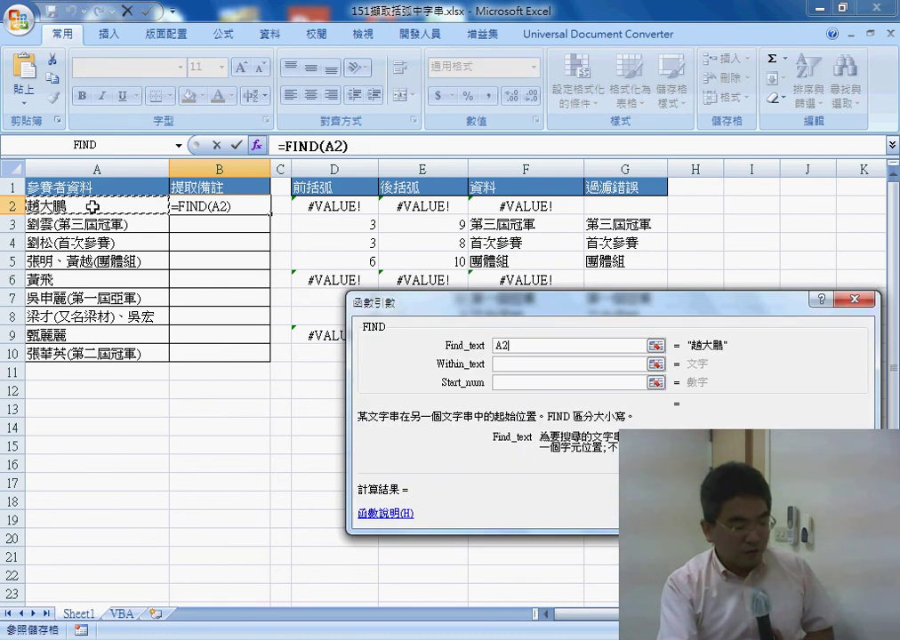
double_click(506, 345)
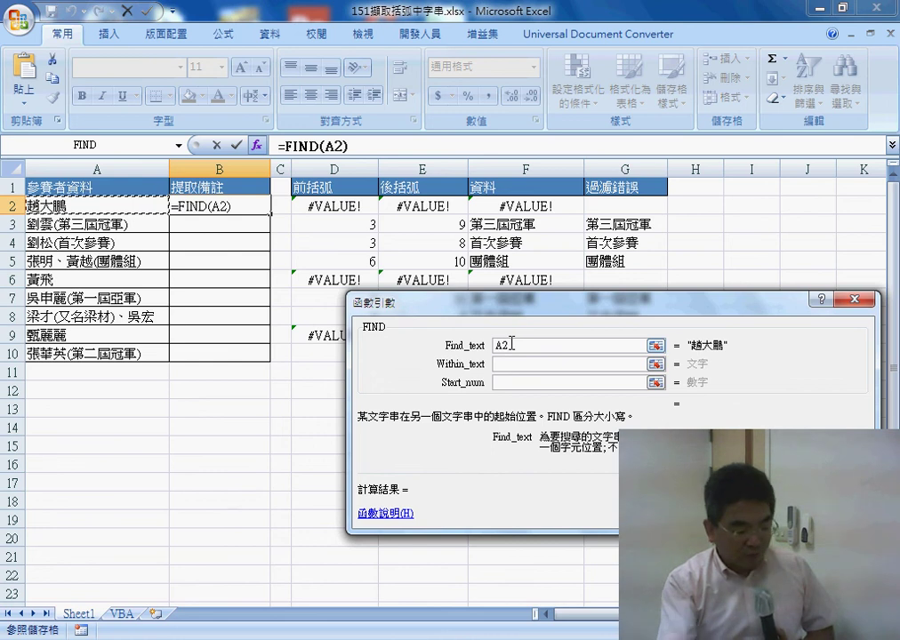
text(()
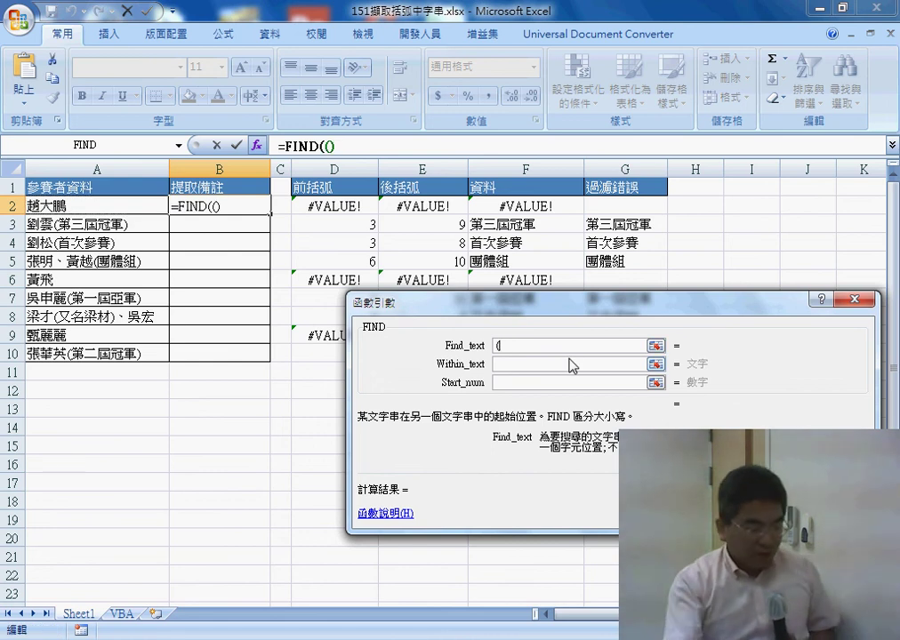
click(515, 364)
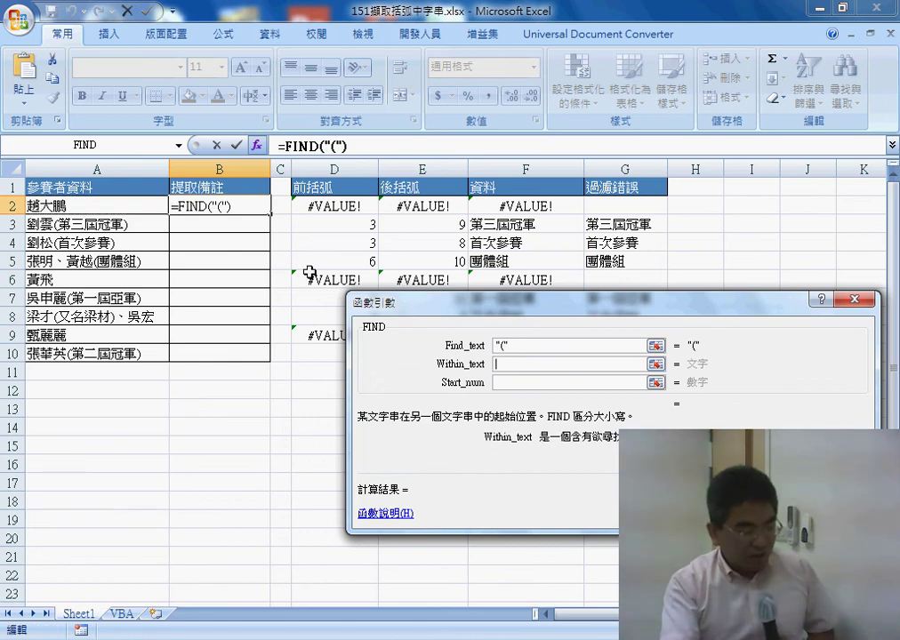
click(104, 207)
key(Return)
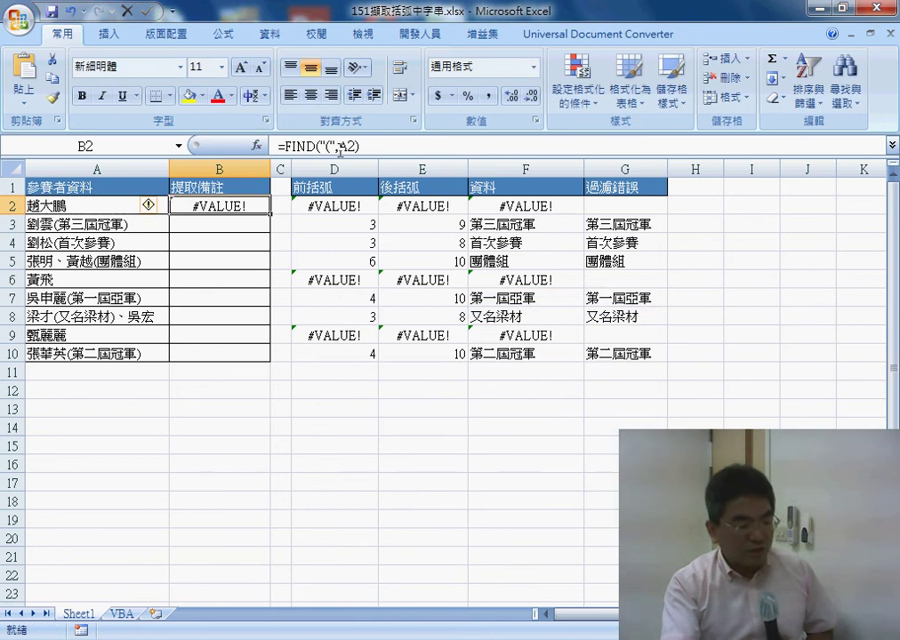
Step: Cut the FIND expression out of B2 and choose MID instead
drag(282, 146, 382, 146)
right_click(338, 150)
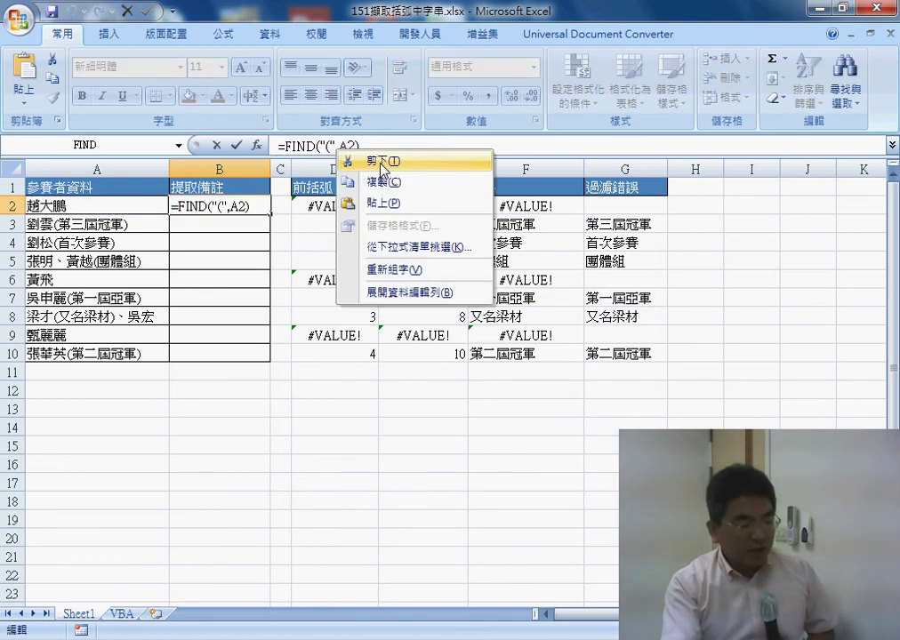
click(383, 160)
click(256, 145)
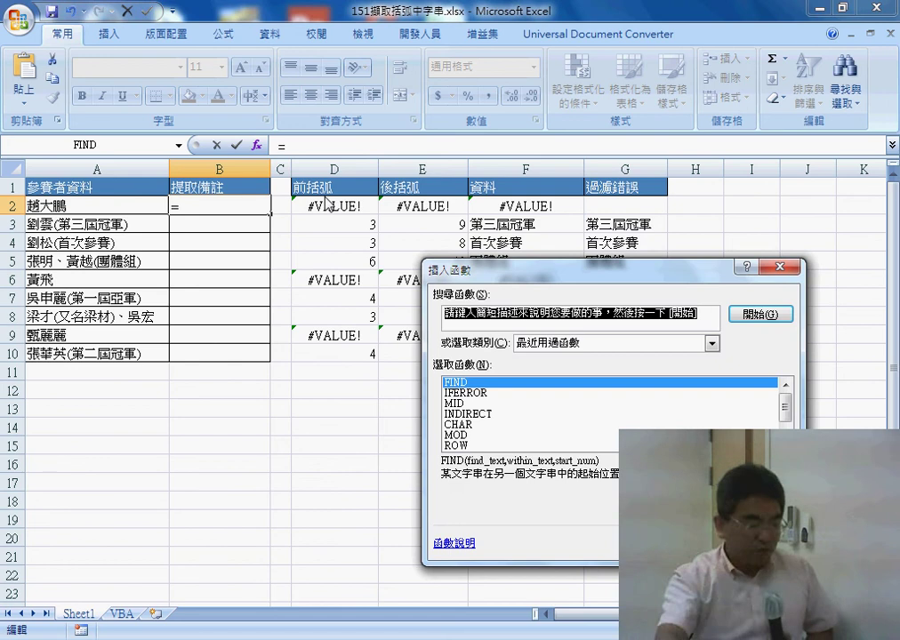
double_click(476, 403)
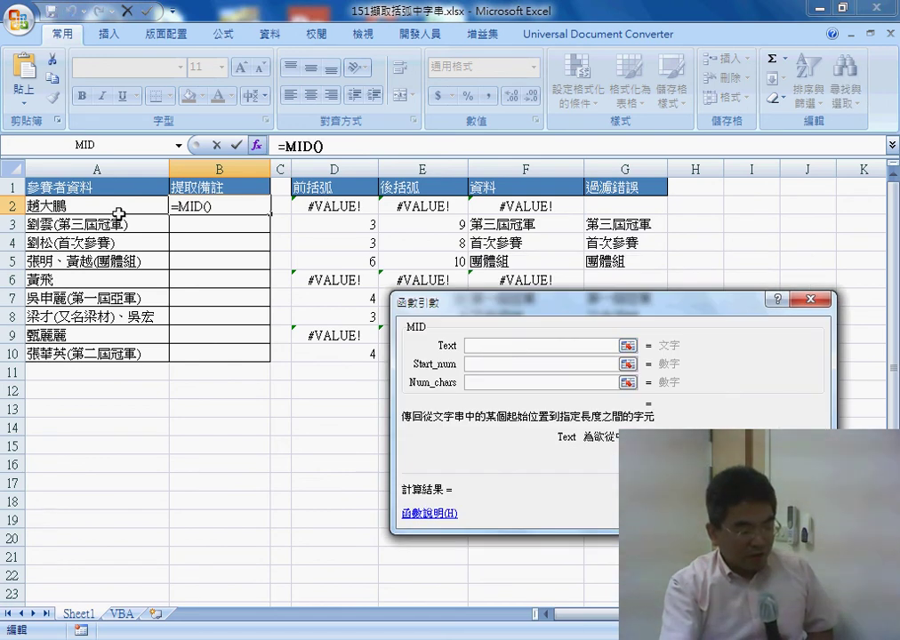
Step: Set MID's Text to A2 and Start_num to the pasted FIND("(",A2)+1
click(118, 213)
click(472, 364)
right_click(480, 365)
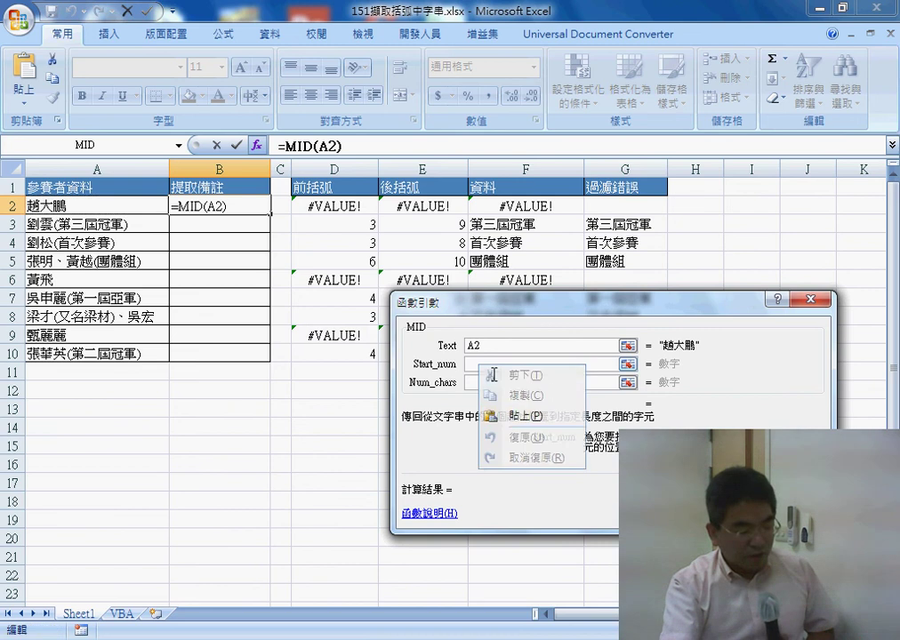
click(525, 415)
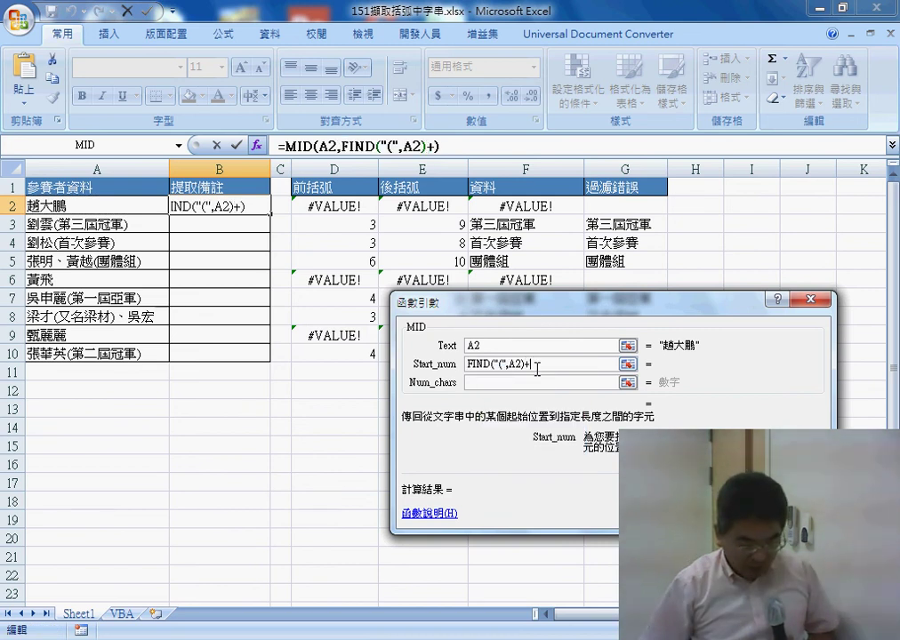
text(1)
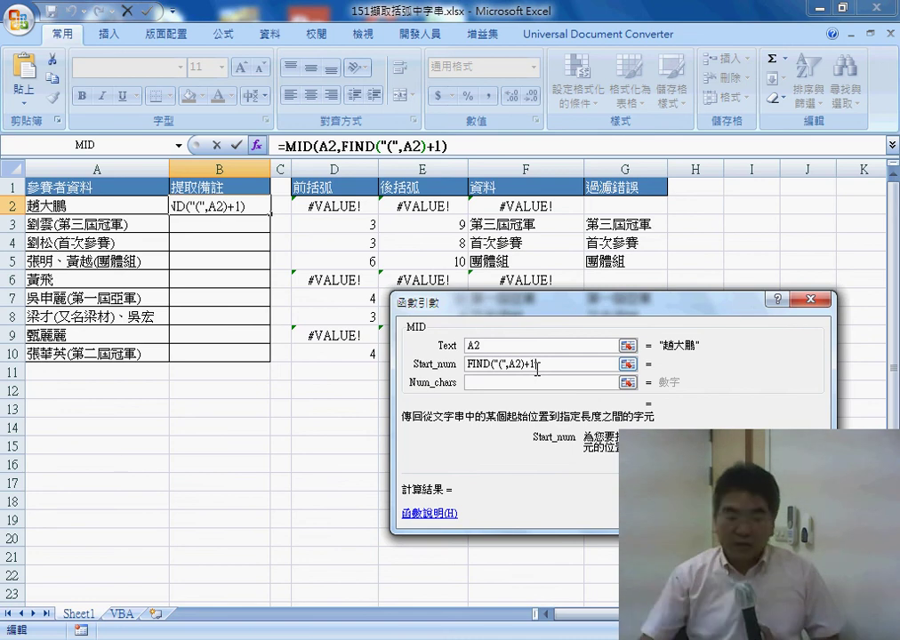
Step: Set Num_chars to FIND(")",A2)-FIND("(",A2)-1 and commit the MID formula
click(486, 382)
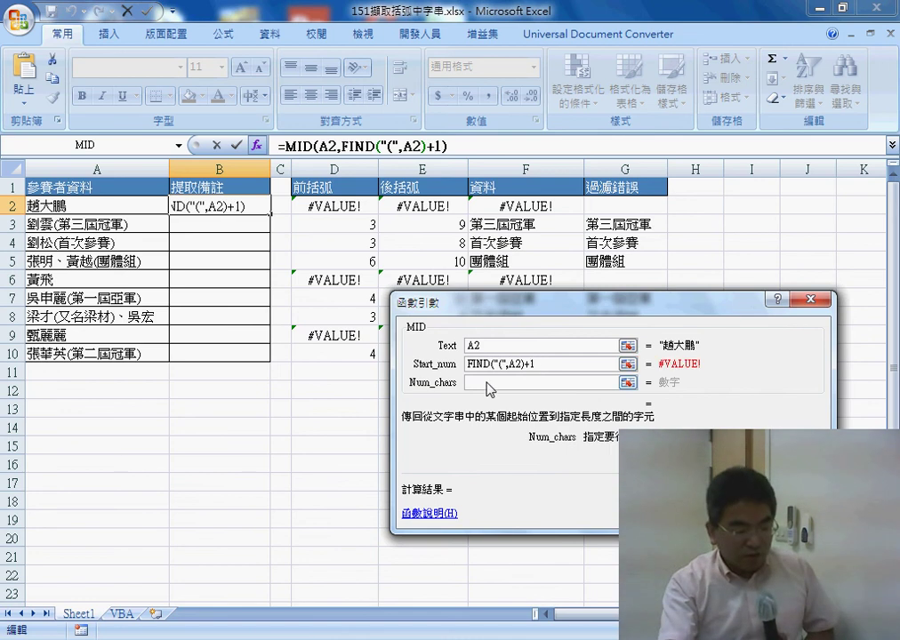
right_click(490, 383)
click(536, 432)
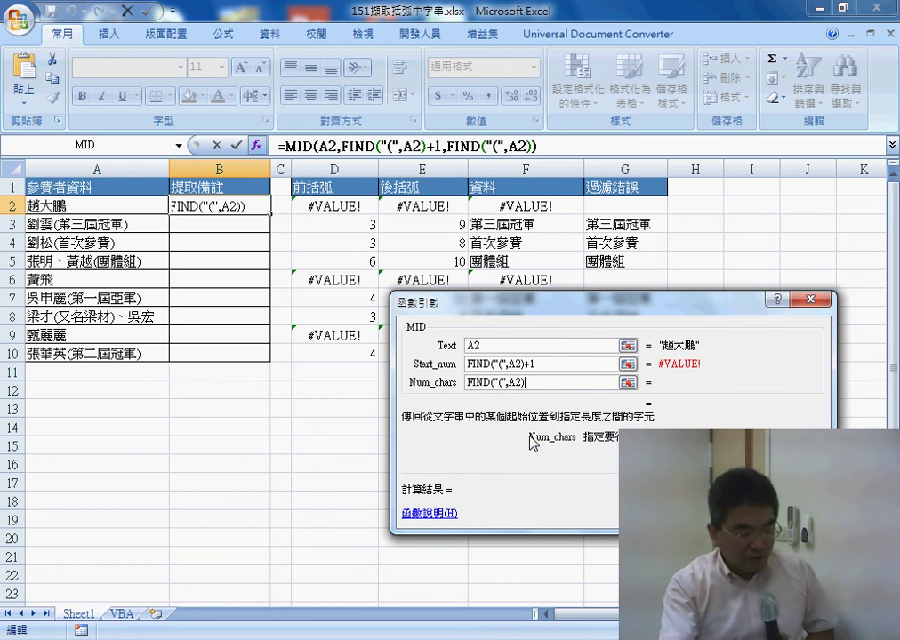
drag(502, 383, 507, 383)
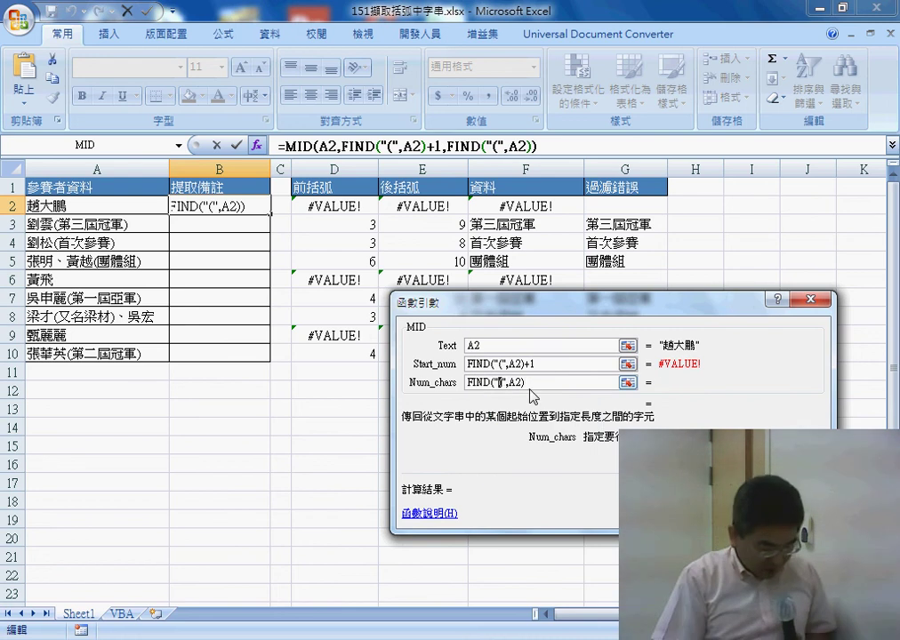
text())
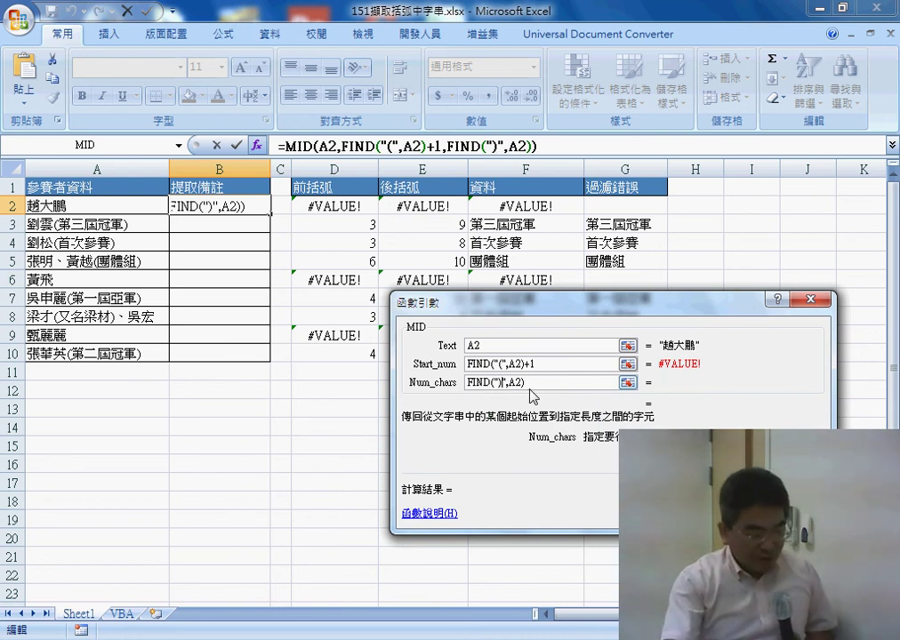
text(-)
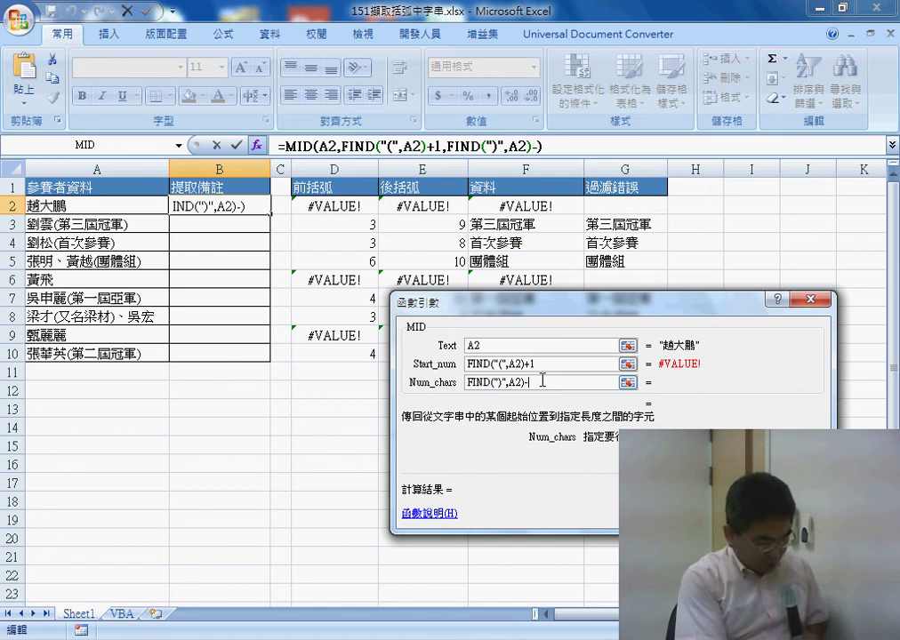
key(ctrl+v)
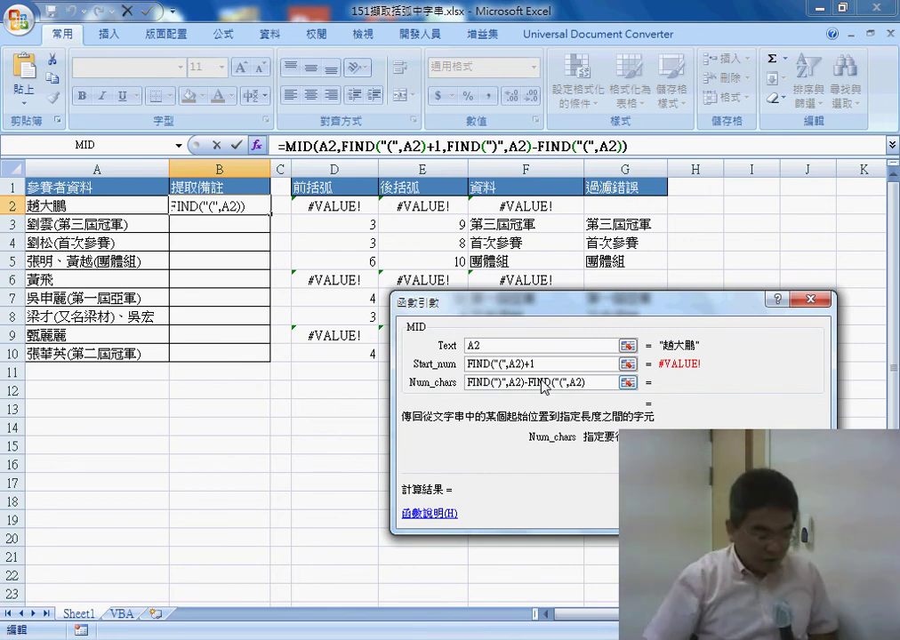
text(-)
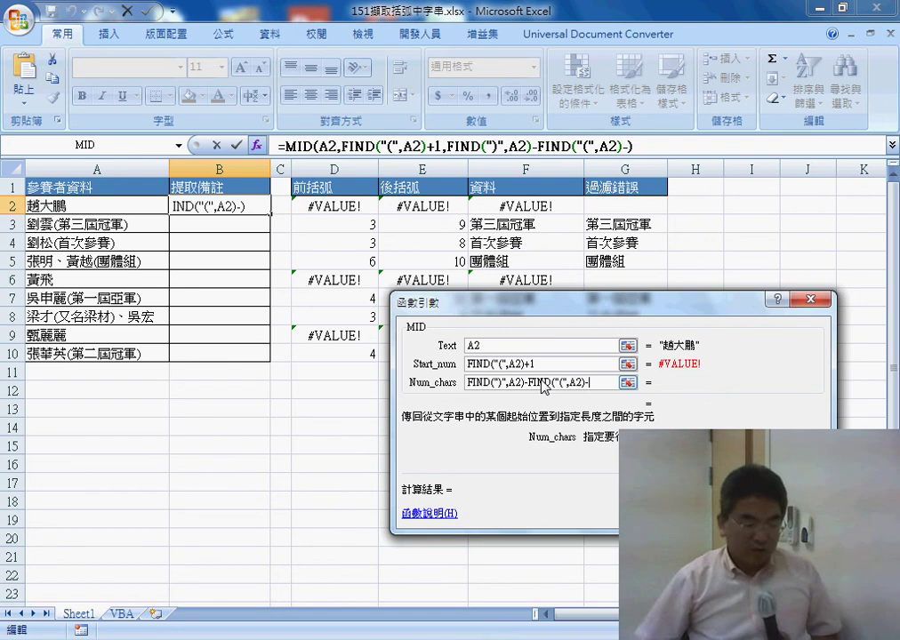
text(1)
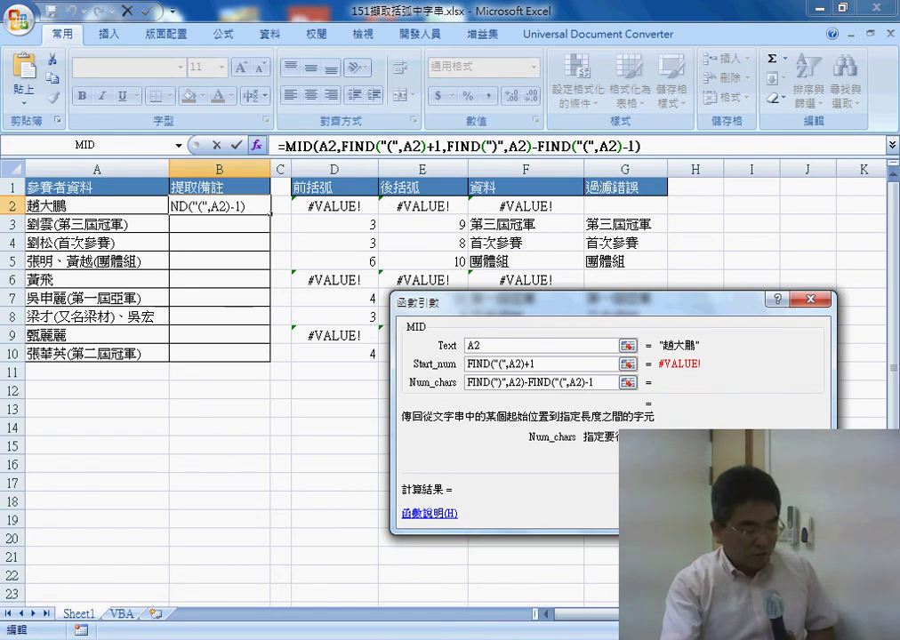
key(Return)
Step: Fill the MID formula down to B10, then cut the MID expression out of B2's formula
drag(270, 213, 270, 360)
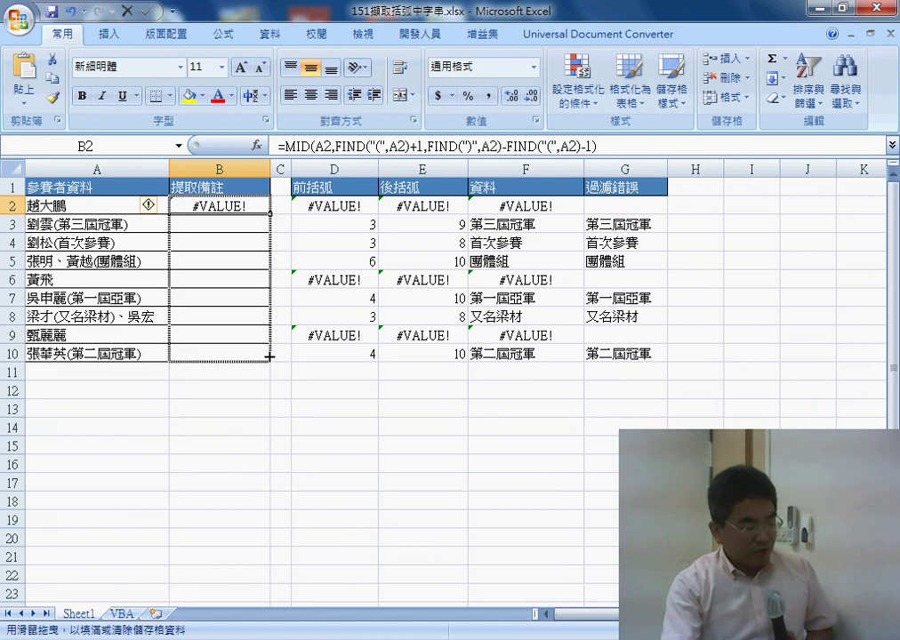
click(240, 206)
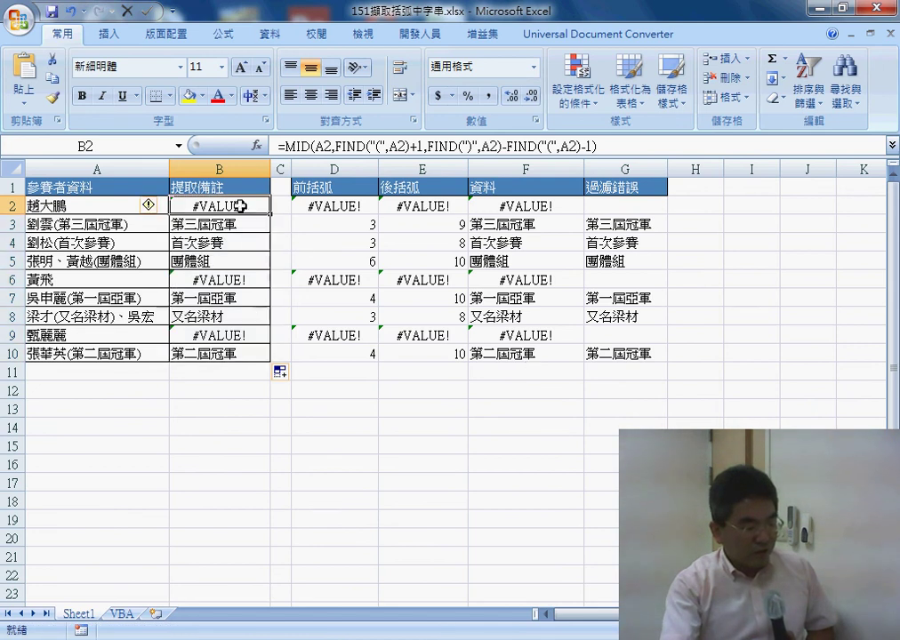
drag(286, 147, 615, 148)
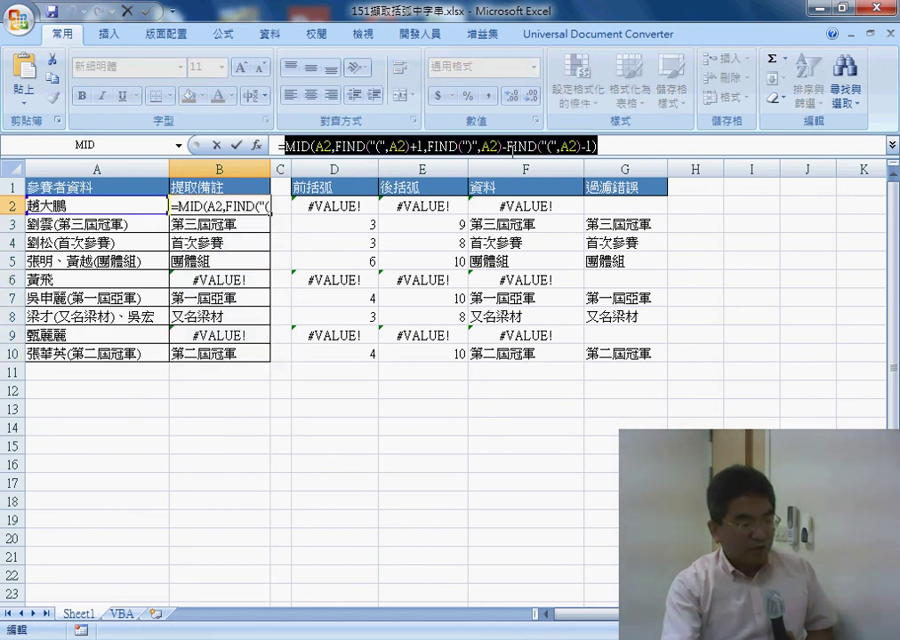
right_click(510, 153)
click(519, 106)
Step: Wrap the MID expression in IFERROR with "" as Value_if_error and fill B2 down to B10
click(256, 145)
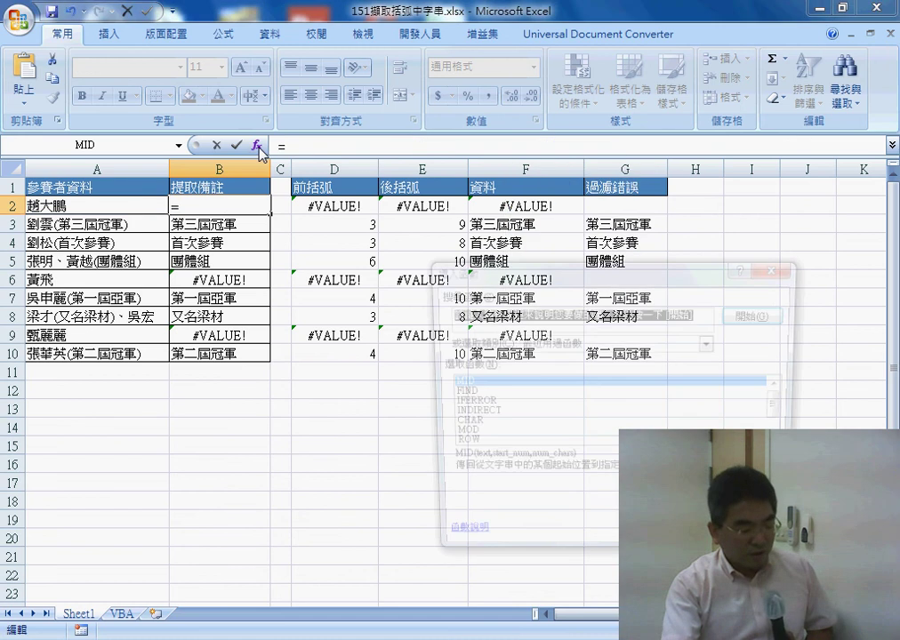
double_click(471, 403)
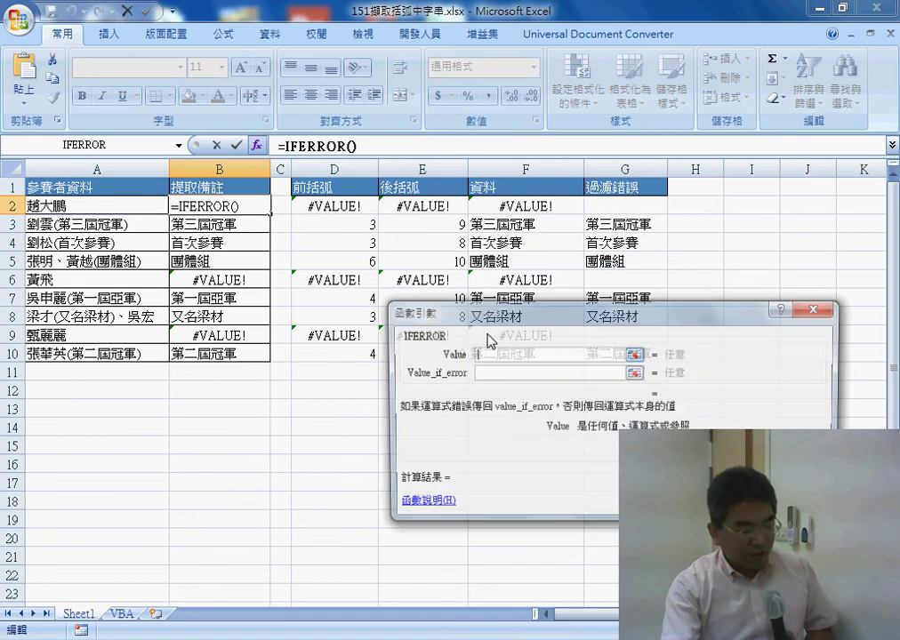
right_click(501, 356)
click(544, 406)
click(505, 374)
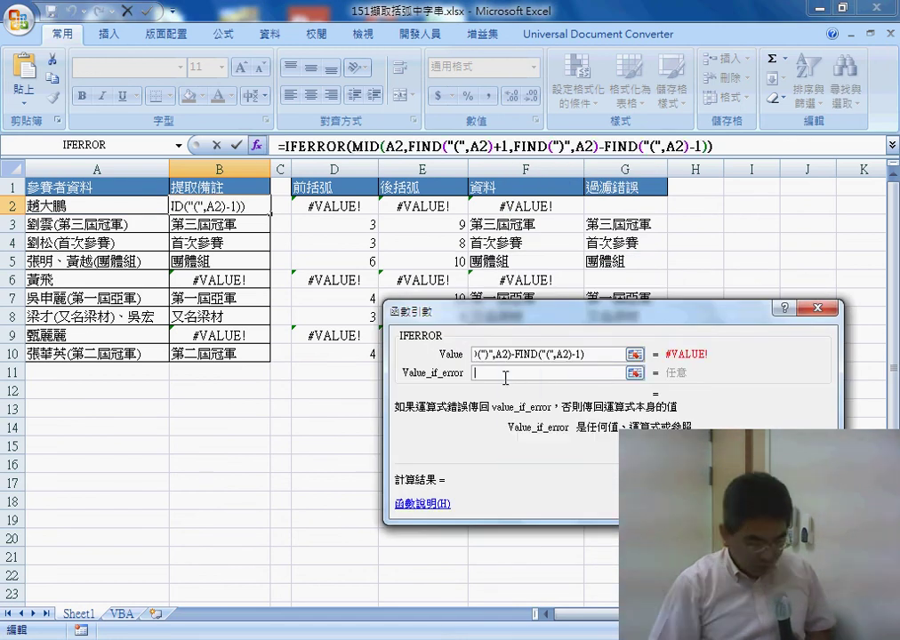
text("")
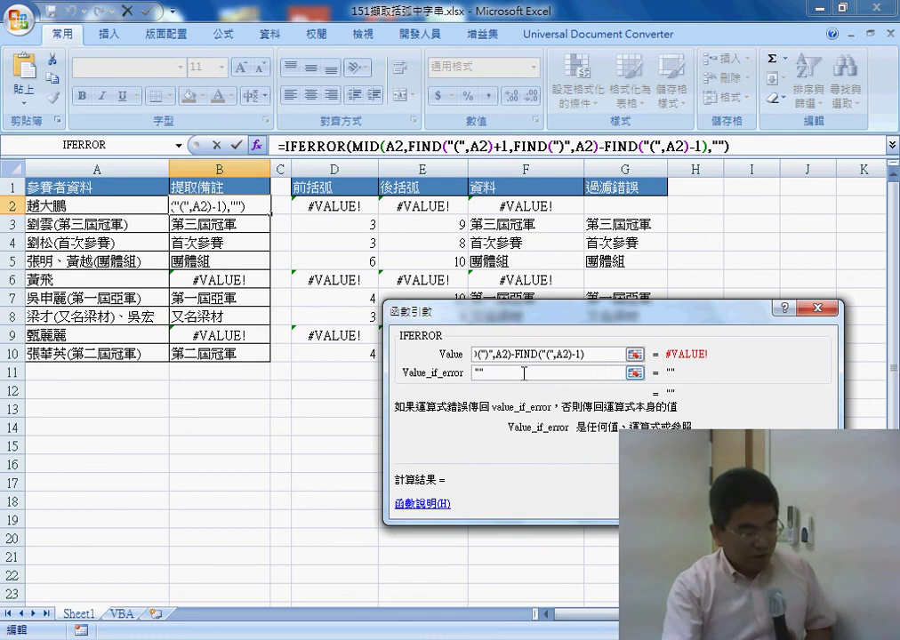
key(Return)
drag(274, 216, 258, 365)
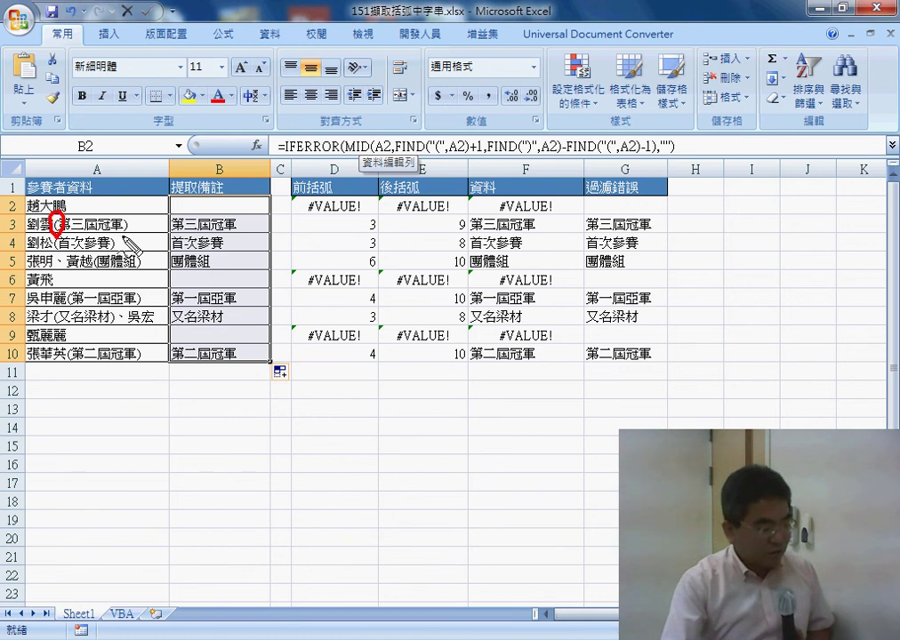
drag(125, 239, 135, 236)
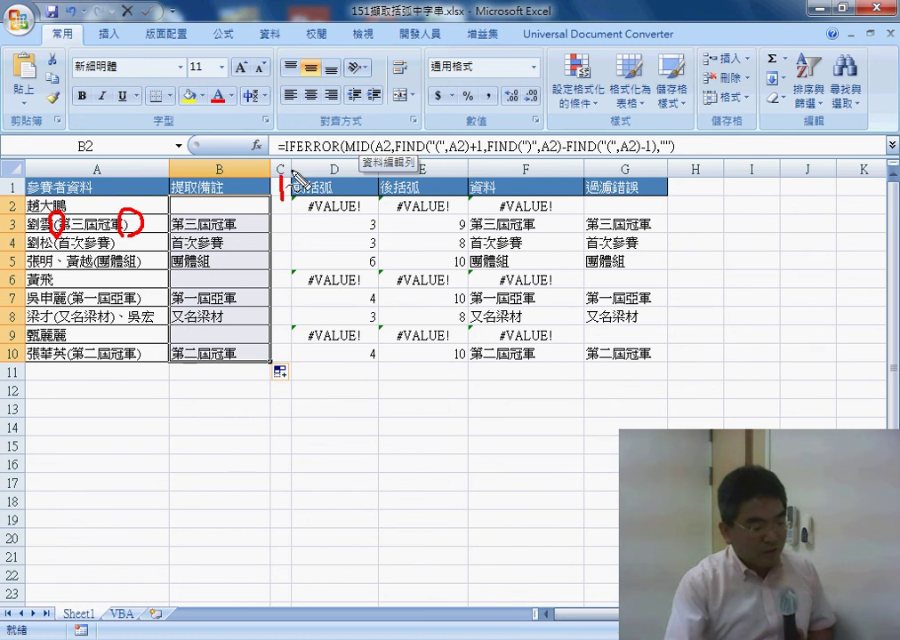
drag(296, 178, 286, 199)
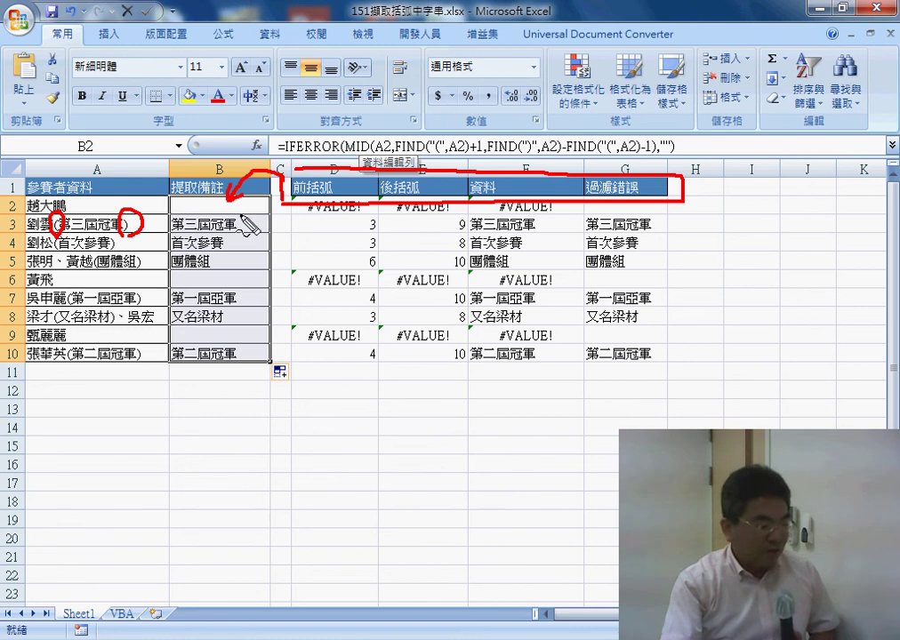
drag(241, 227, 236, 210)
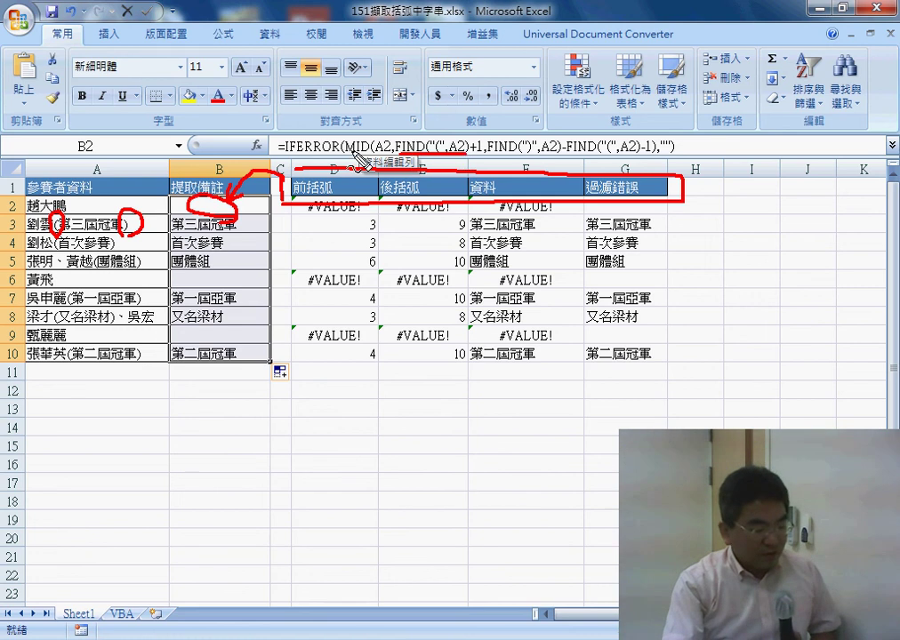
mouse_move(435, 134)
mouse_down()
mouse_move(380, 147)
mouse_move(640, 164)
mouse_up()
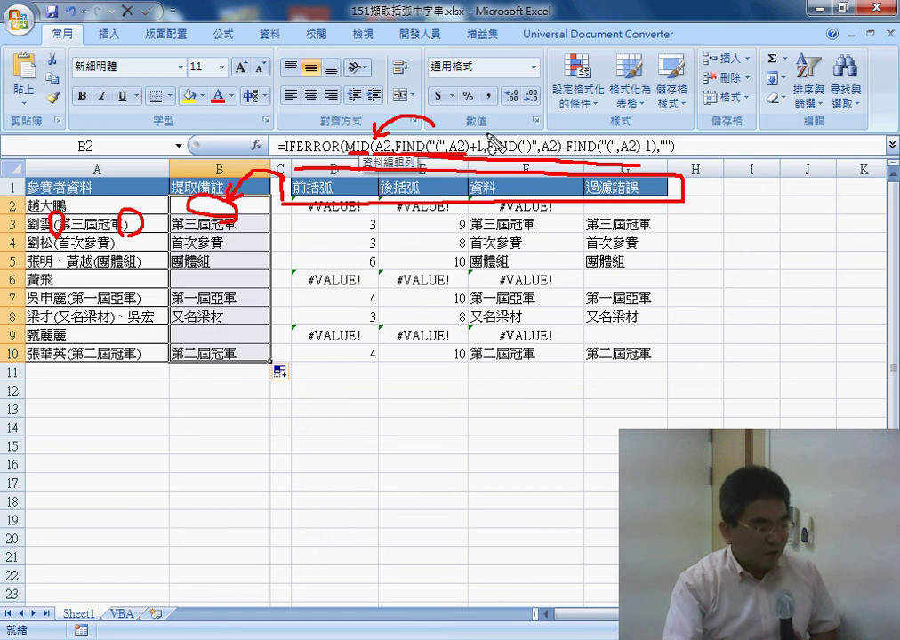
drag(480, 132, 327, 145)
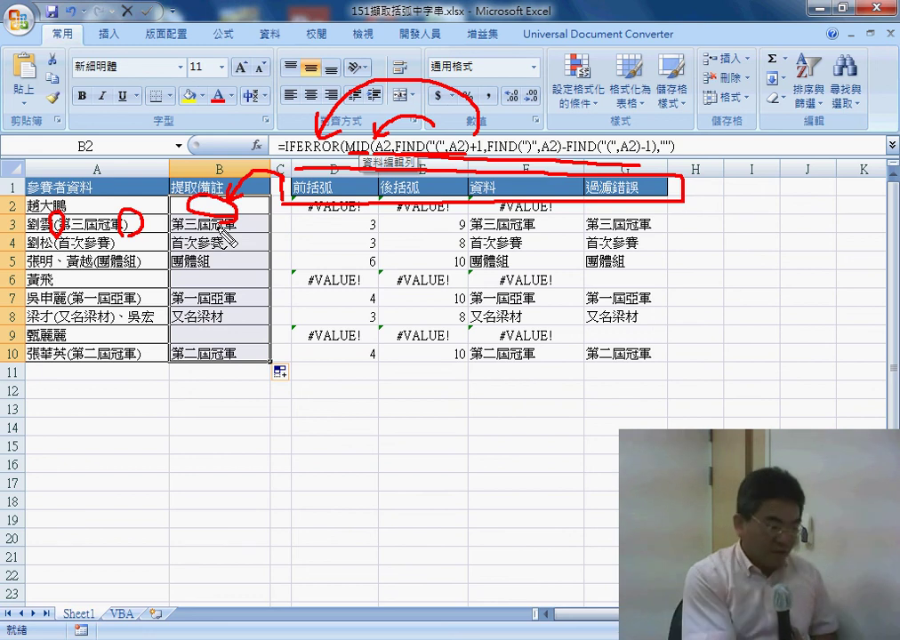
key(Escape)
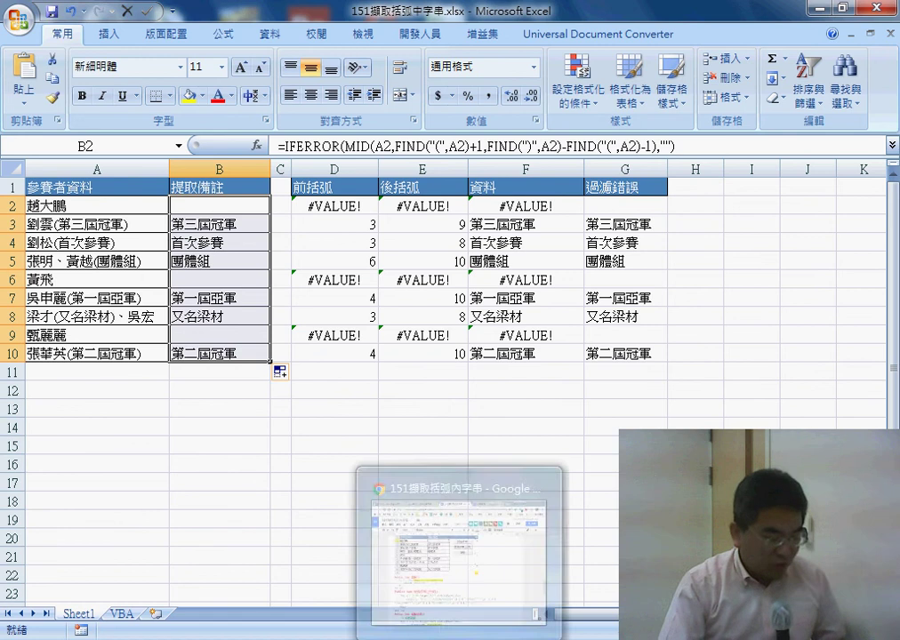
Step: Go to the Google Drive tab and navigate into the _雲端白板畫面 folder
click(458, 585)
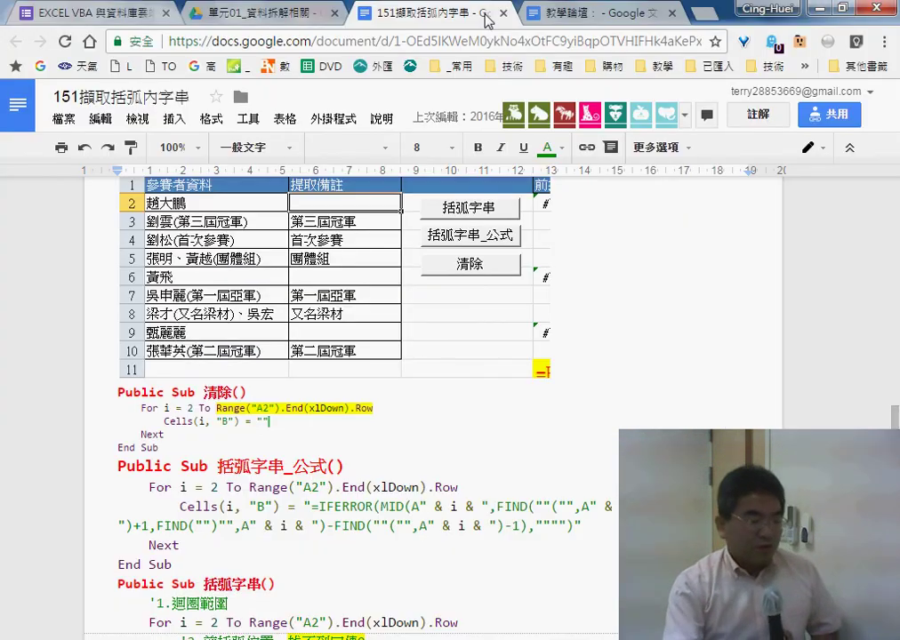
click(283, 9)
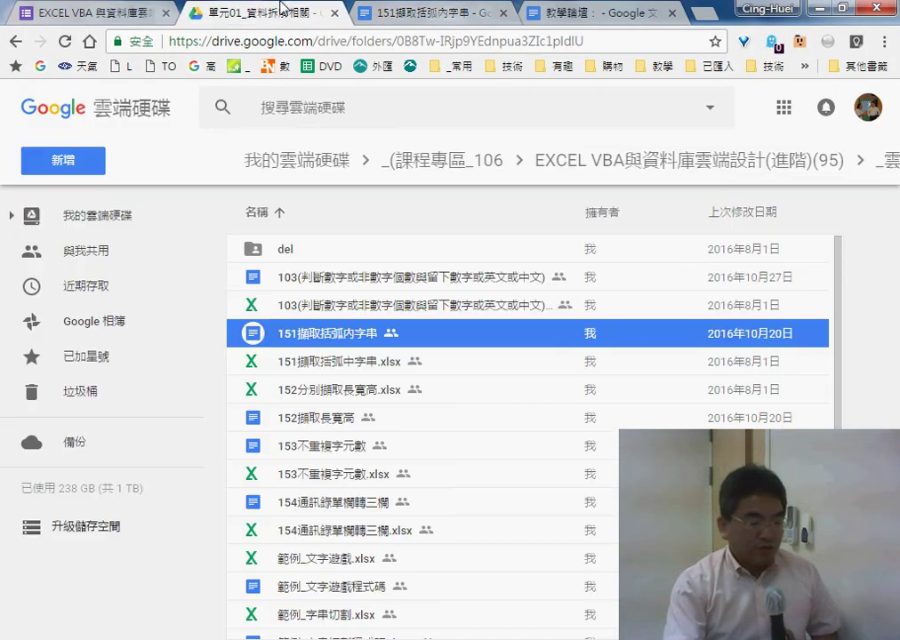
click(694, 163)
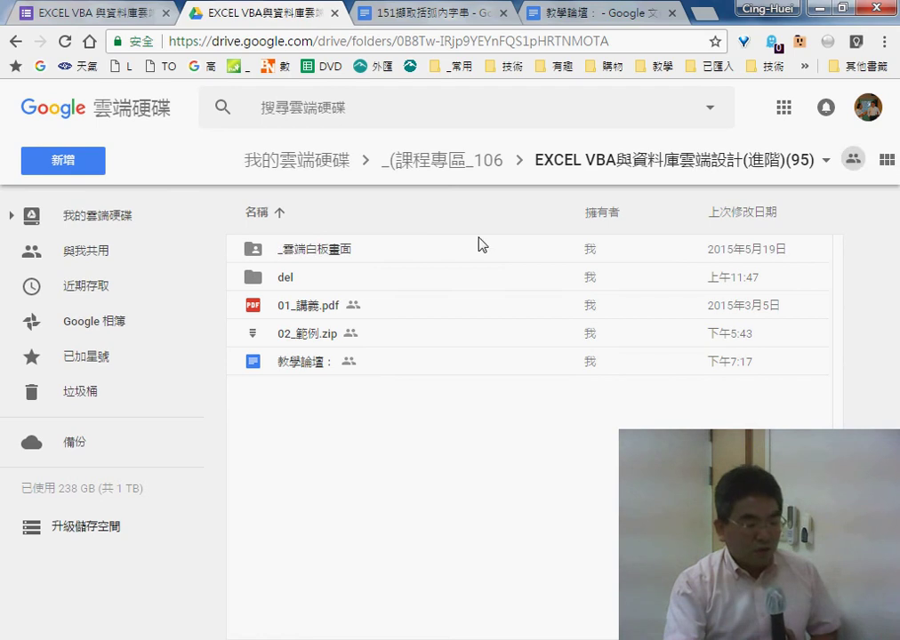
double_click(342, 248)
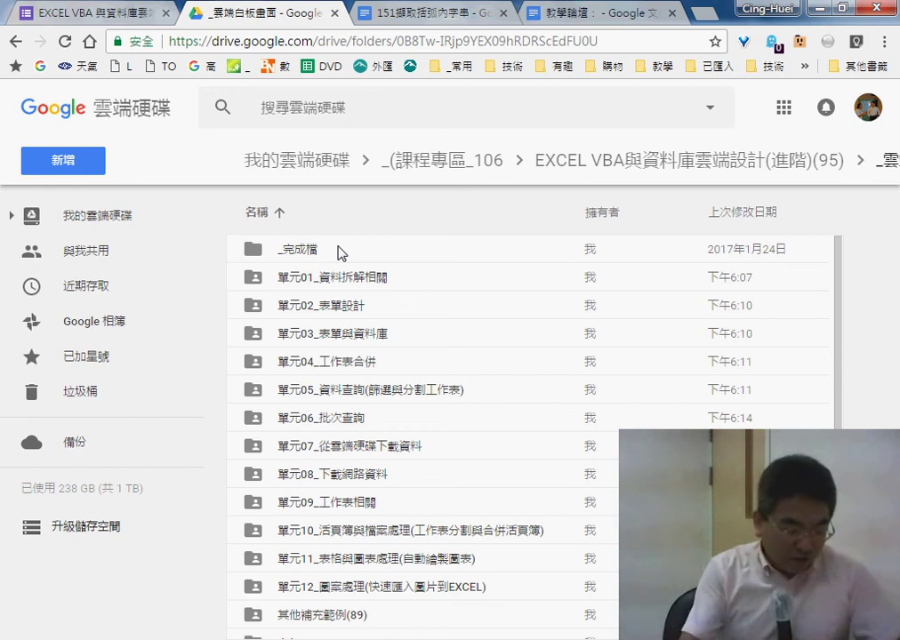
Step: Open the 單元01_資料拆解相關 folder and the 151擷取括弧內字串 document in a new tab
double_click(354, 278)
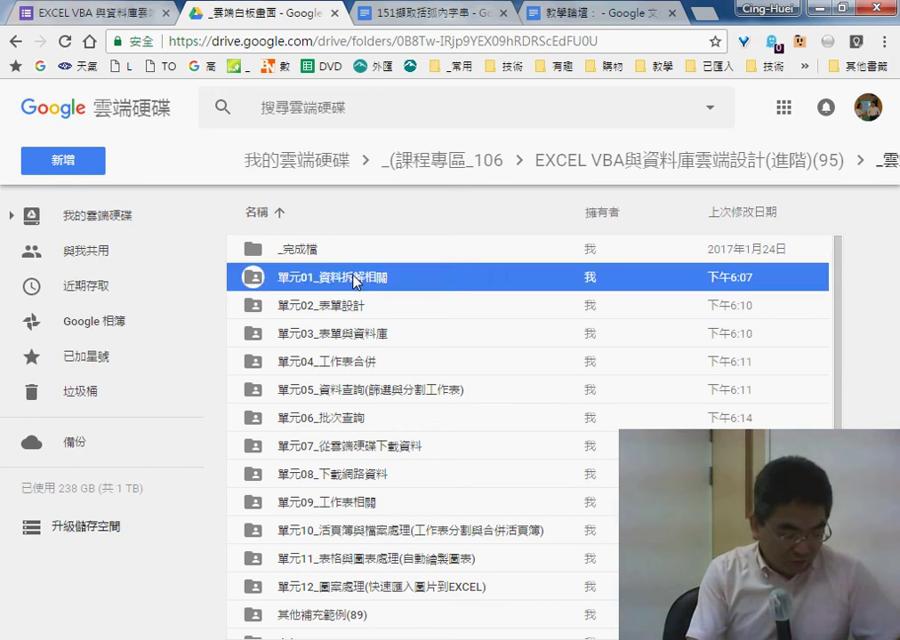
double_click(307, 343)
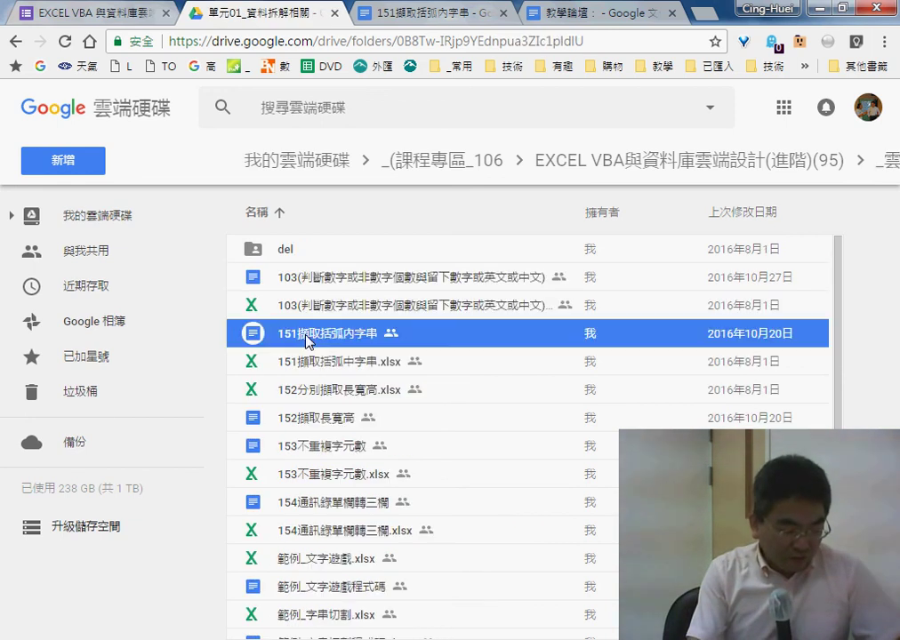
click(207, 16)
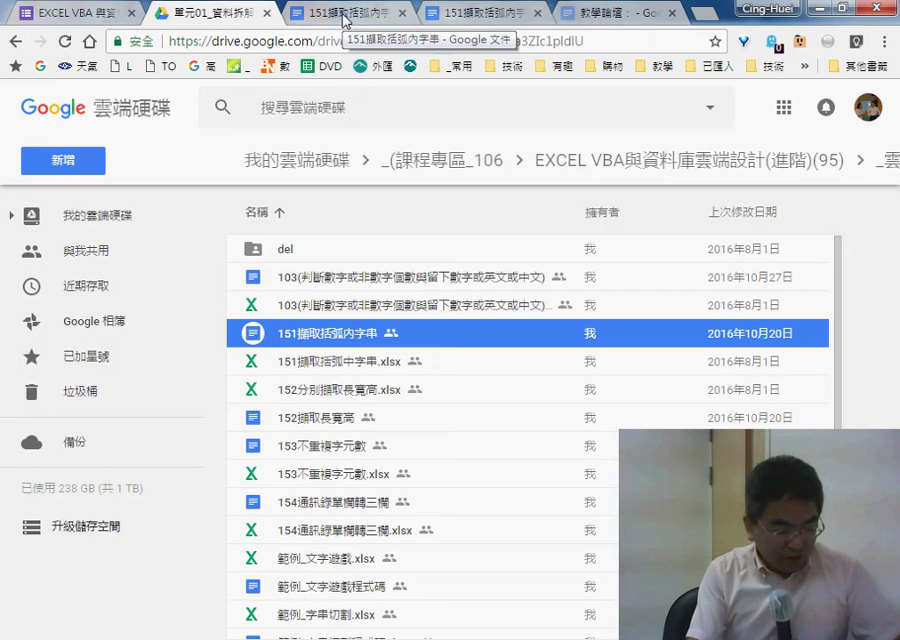
click(282, 364)
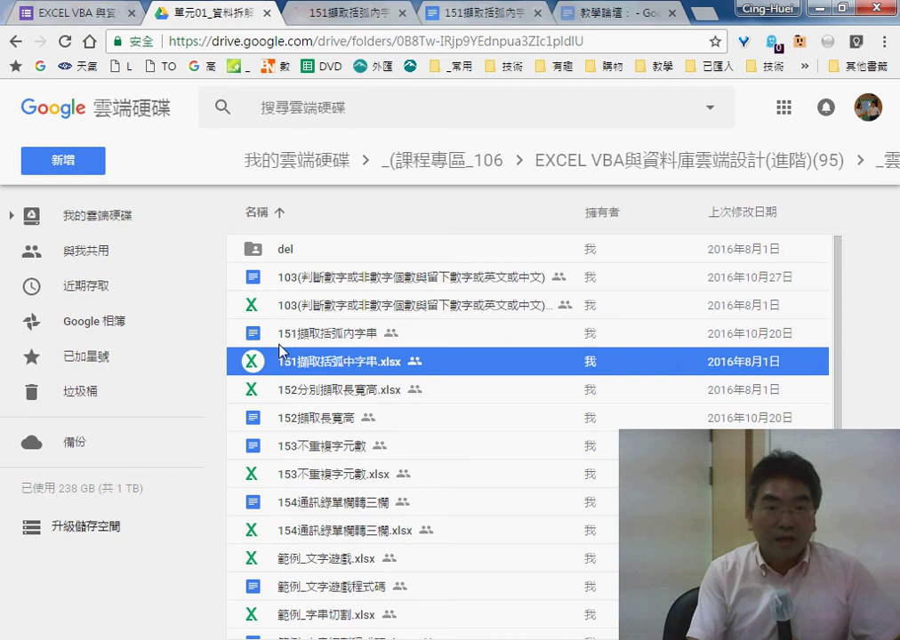
click(280, 342)
click(281, 369)
click(293, 345)
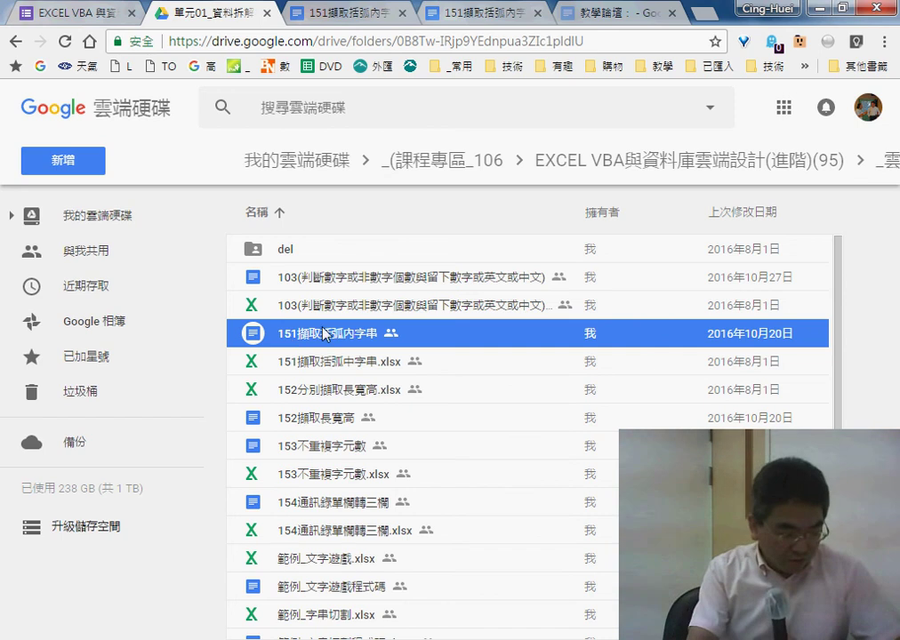
Step: In the 151擷取括弧內字串 document, review the MID and IFERROR extraction formula lines
click(338, 18)
scroll(438, 320, down, 2)
scroll(558, 353, down, 2)
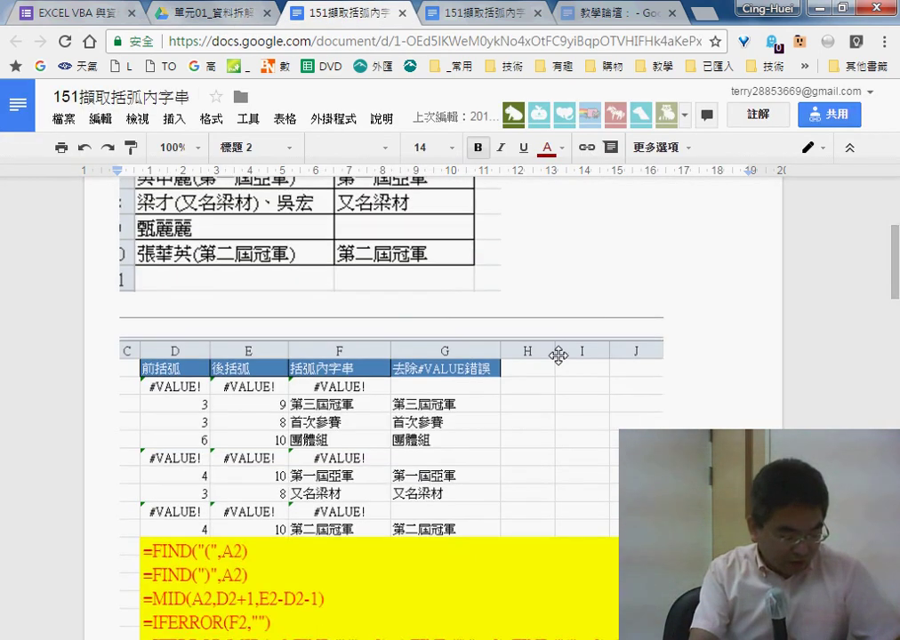
scroll(269, 430, down, 2)
scroll(263, 414, down, 1)
scroll(131, 327, down, 2)
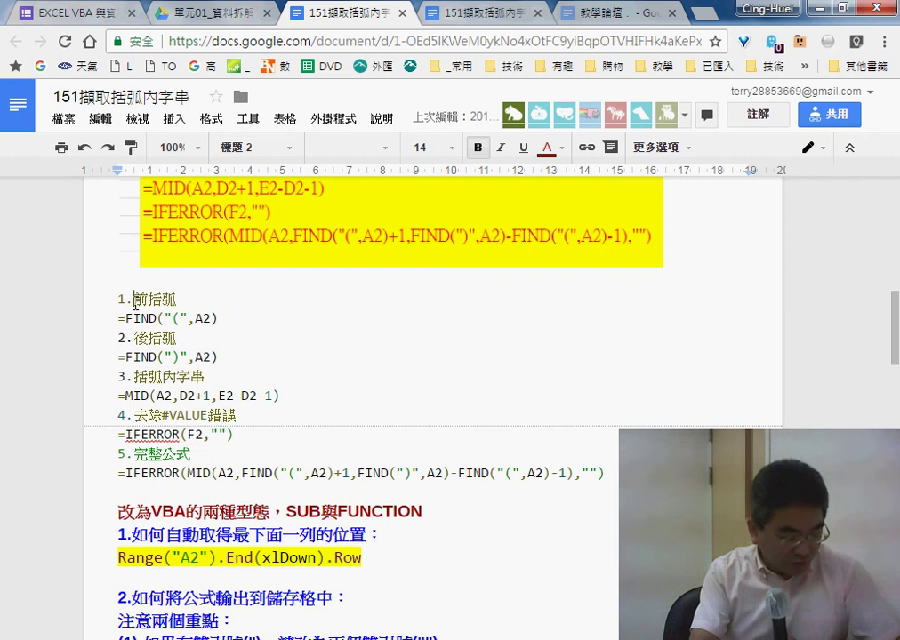
click(147, 338)
drag(279, 395, 117, 395)
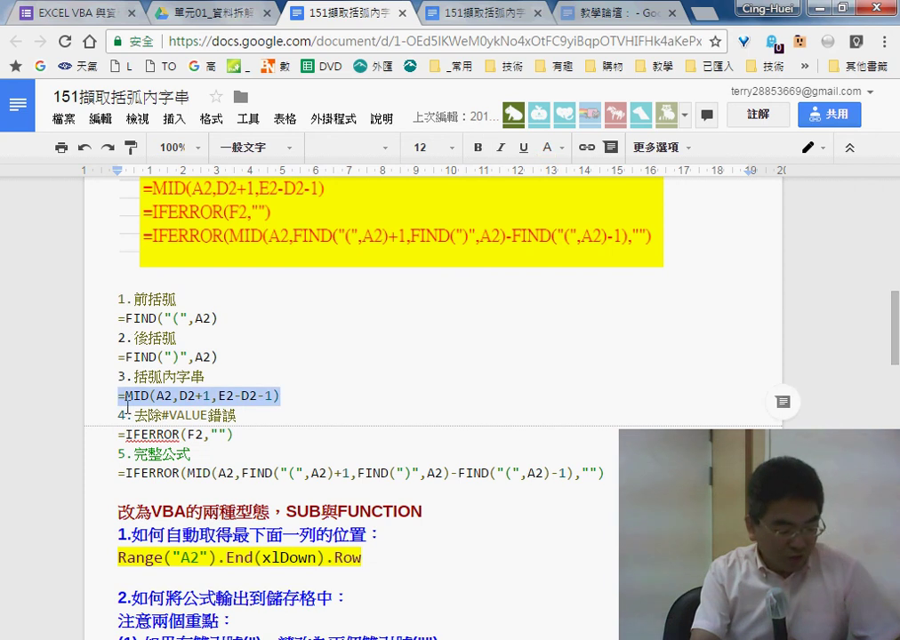
drag(233, 434, 125, 434)
drag(604, 473, 110, 475)
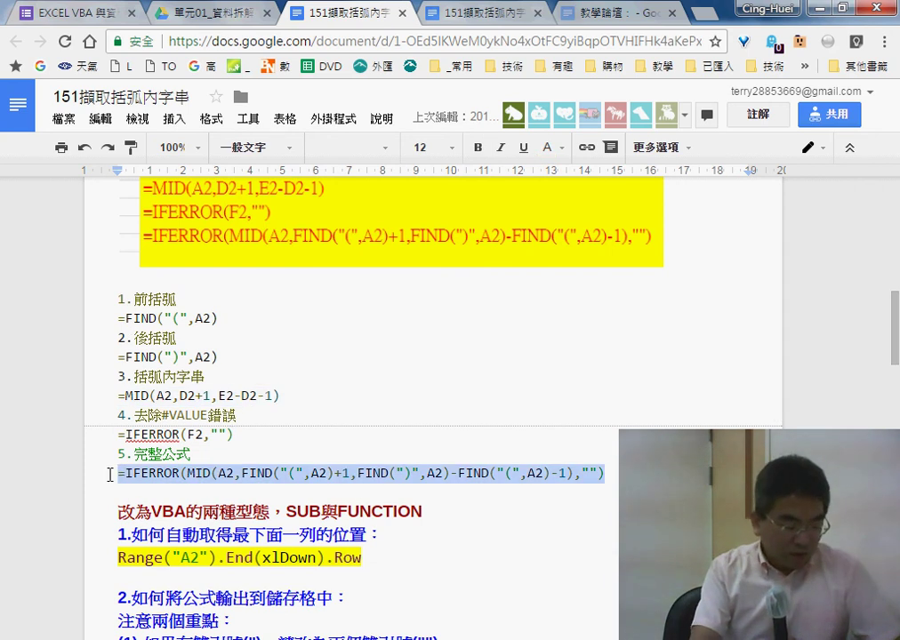
Step: Select the Public Sub 清除 and Public Function VBA code for copying, then return to Excel
scroll(476, 477, down, 3)
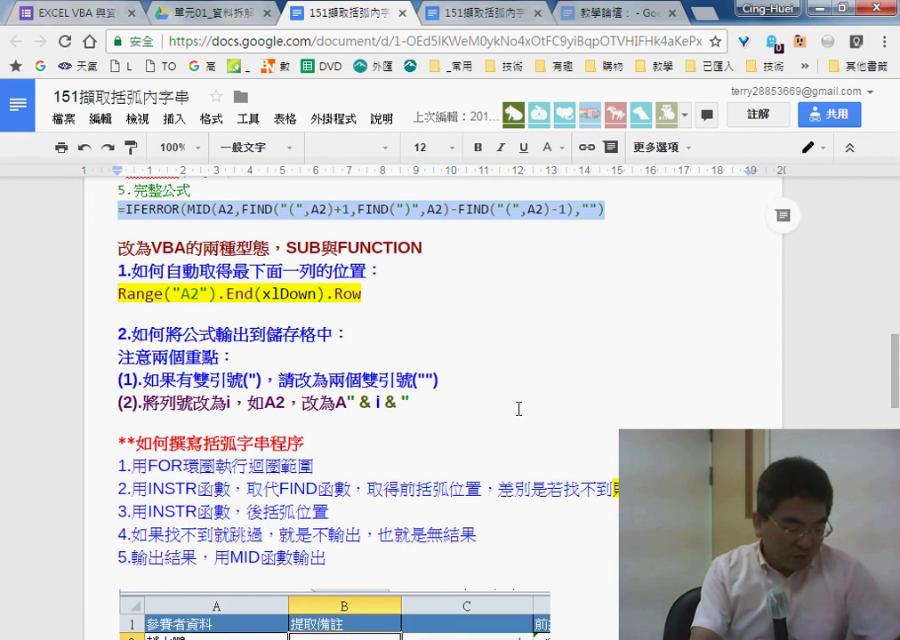
scroll(518, 409, down, 3)
scroll(497, 356, down, 1)
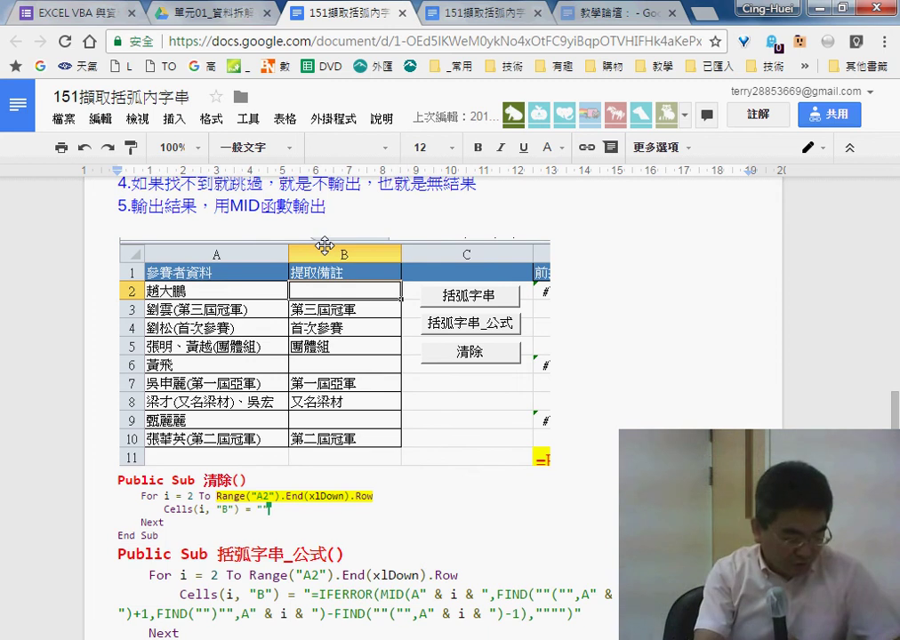
scroll(358, 354, down, 2)
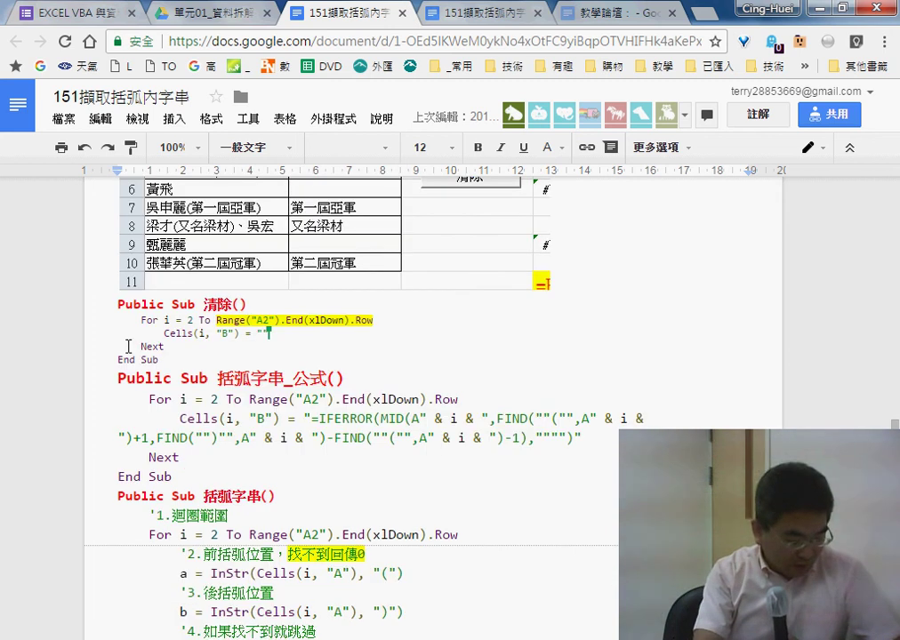
click(119, 304)
scroll(167, 442, down, 3)
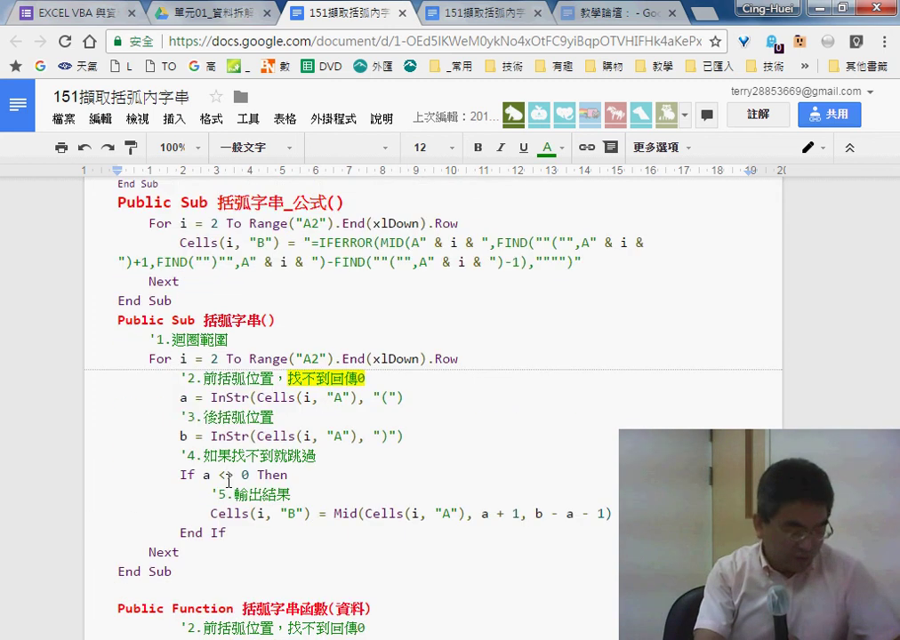
scroll(249, 178, down, 3)
click(251, 480)
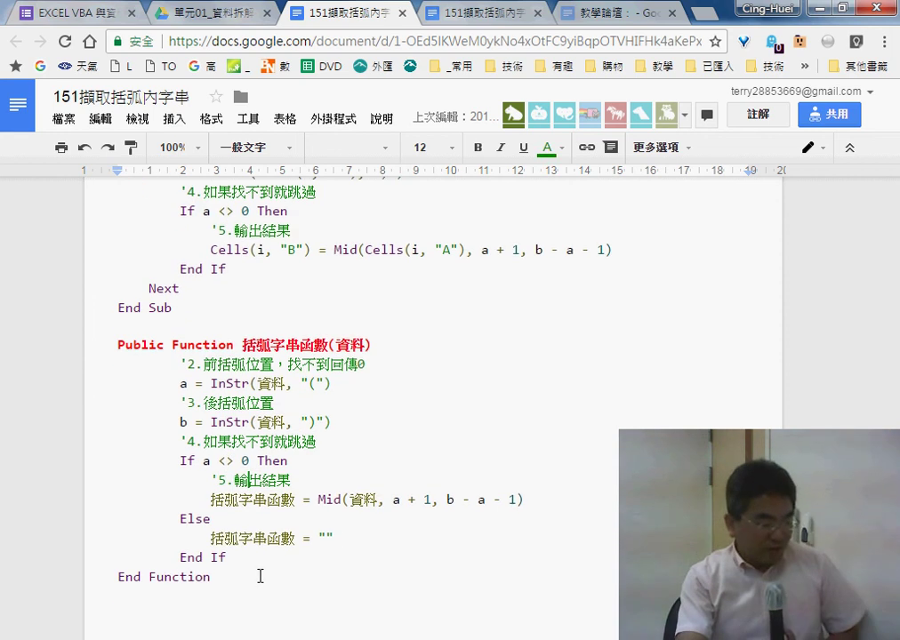
drag(260, 576, 82, 199)
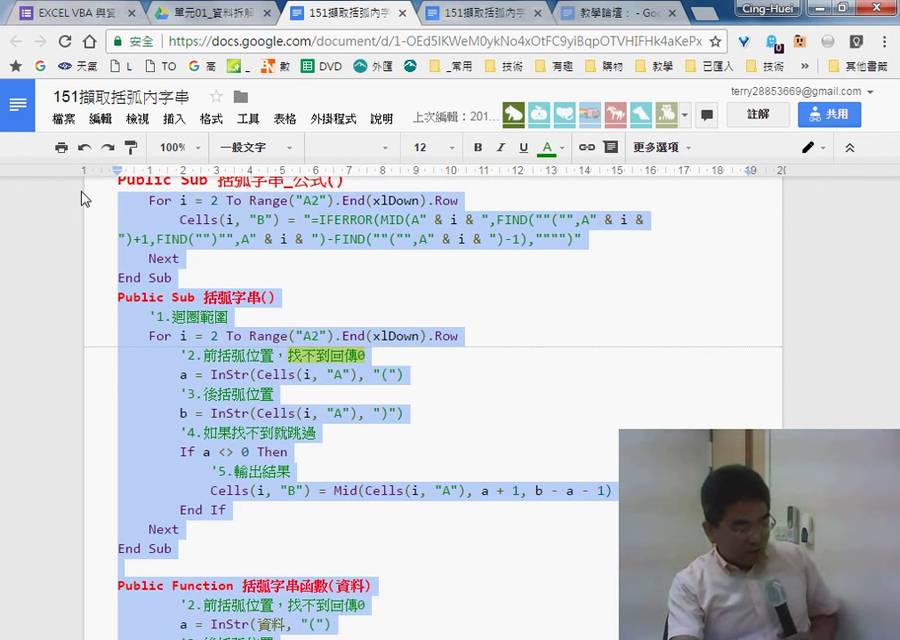
mouse_move(82, 200)
mouse_down()
mouse_move(115, 551)
mouse_move(109, 592)
mouse_up()
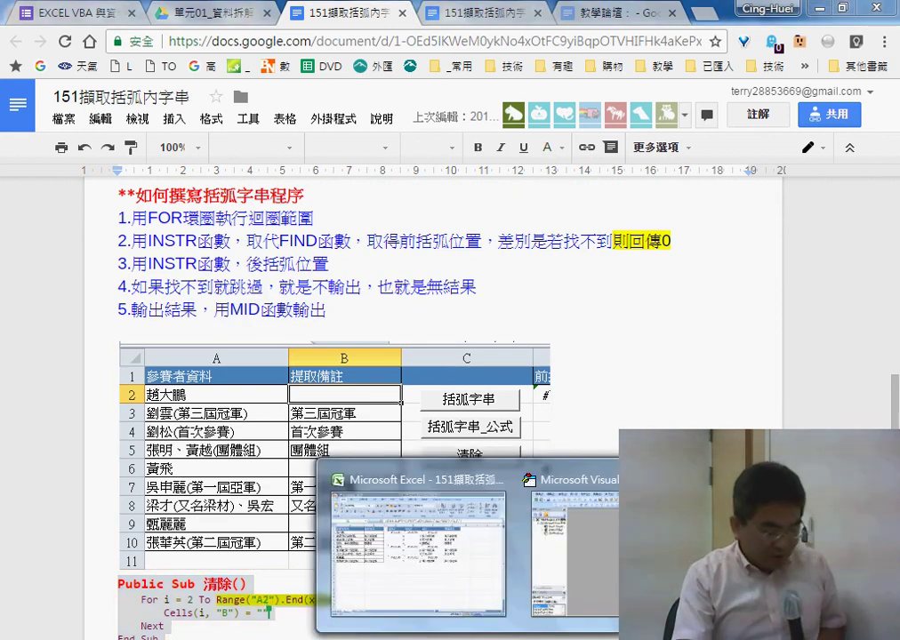
click(456, 564)
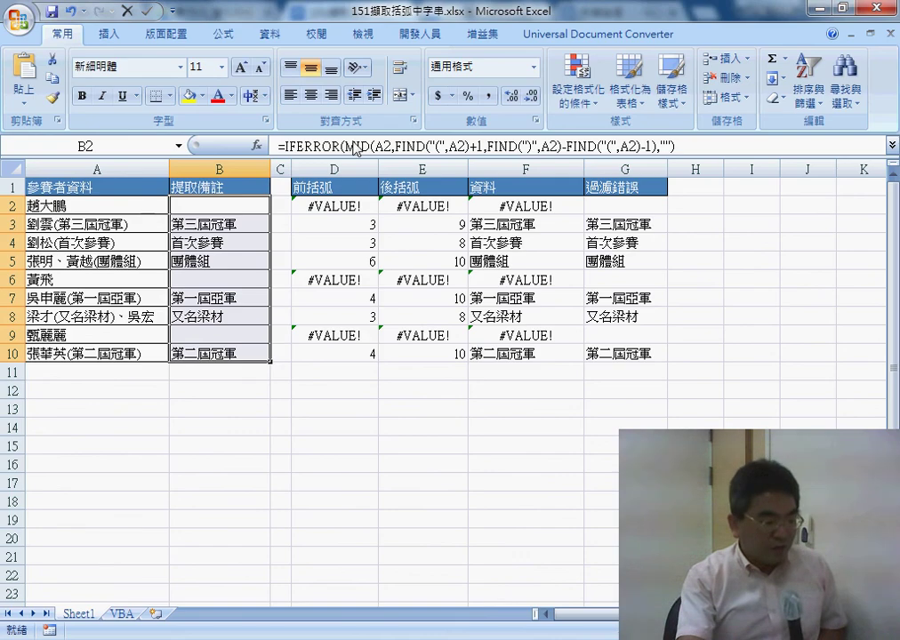
Step: Show the Developer tab and briefly open the Visual Basic editor before returning to the sheet
click(433, 37)
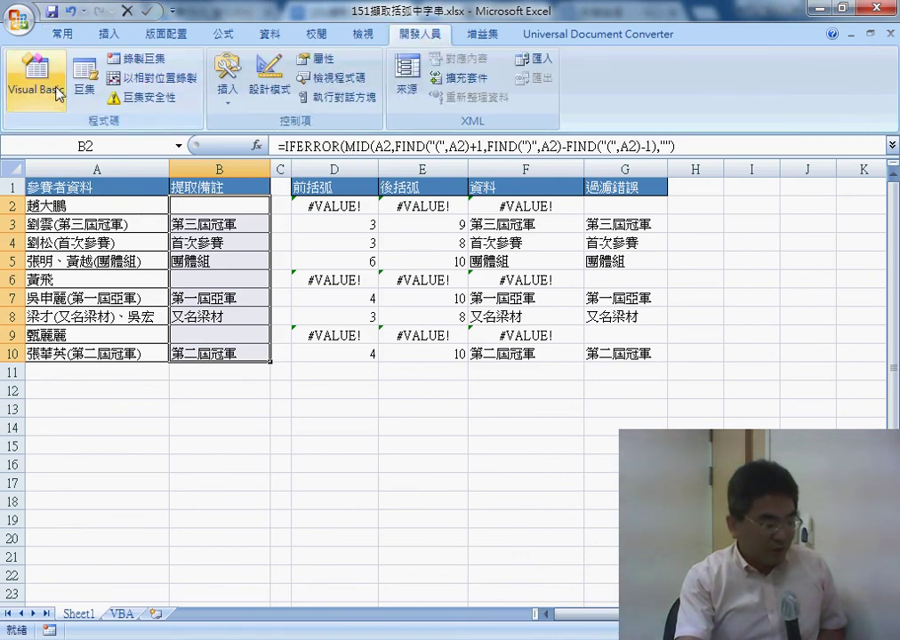
click(26, 89)
right_click(207, 222)
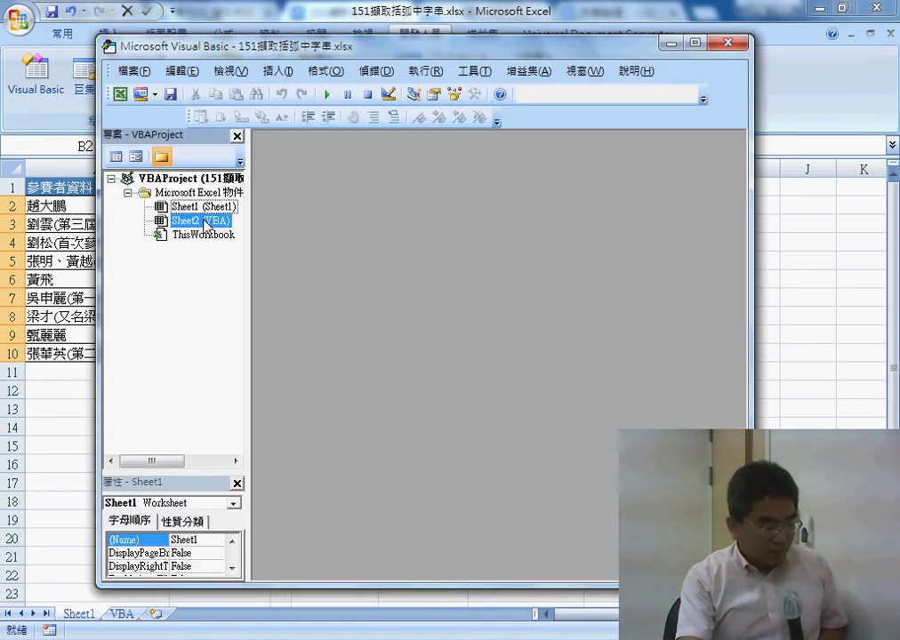
mouse_move(242, 293)
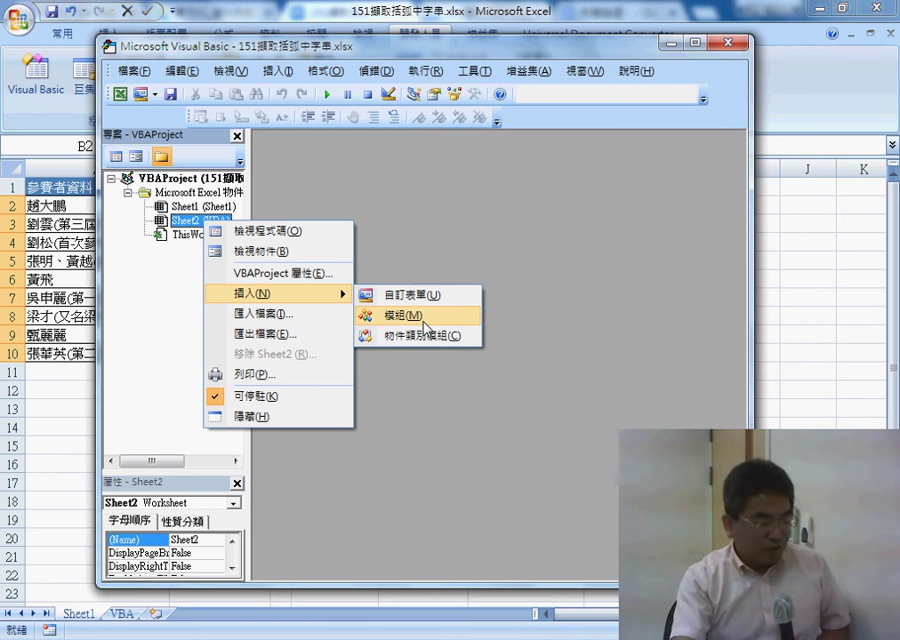
click(671, 42)
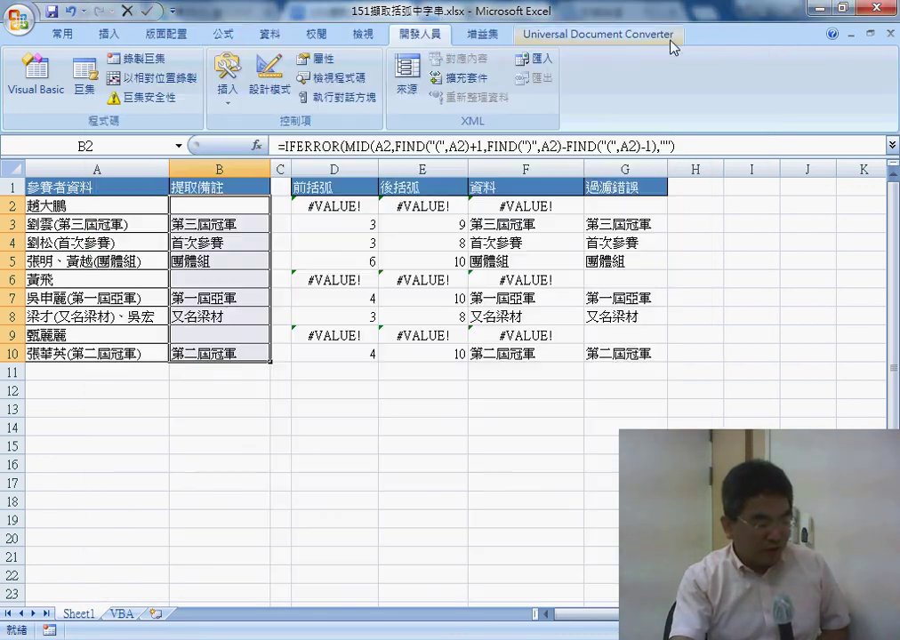
Step: In Excel Options > Popular, keep 'Show Developer tab in the Ribbon' turned on and confirm
click(174, 12)
click(252, 292)
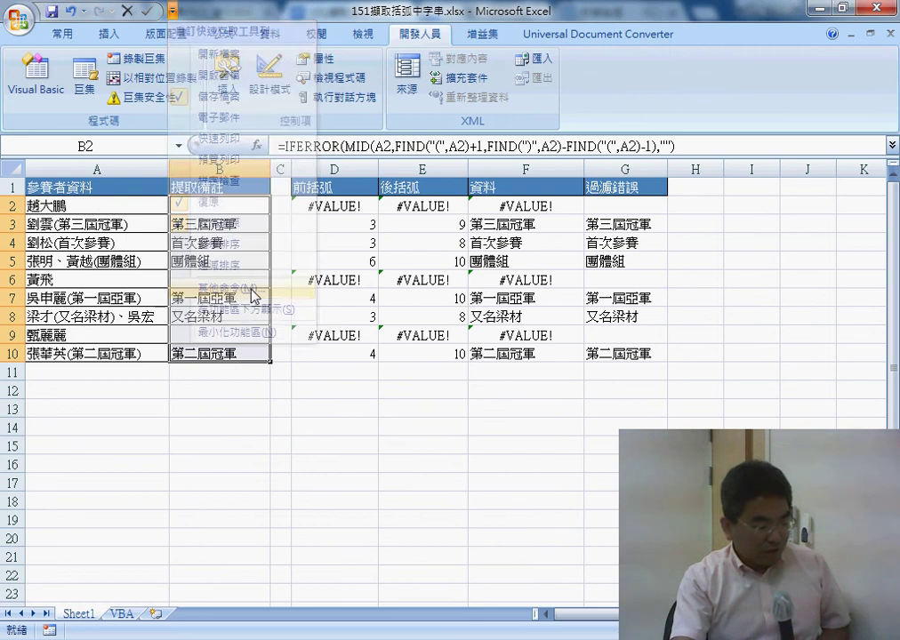
click(205, 80)
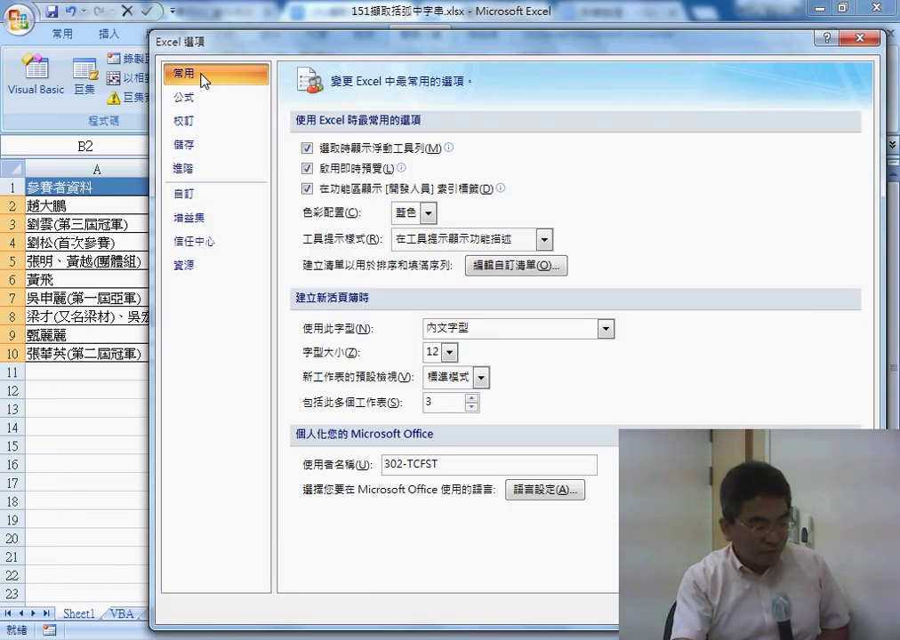
click(350, 190)
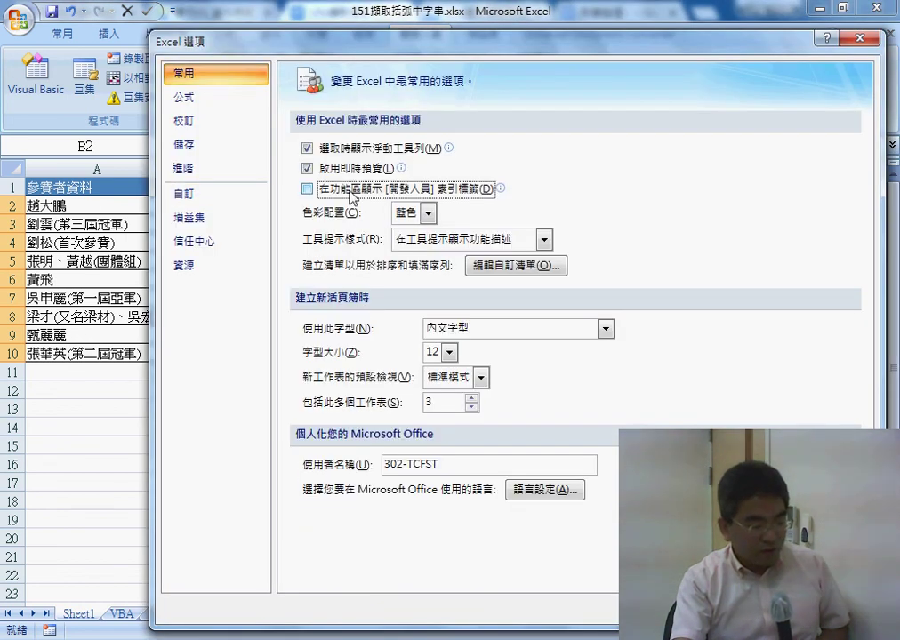
click(307, 189)
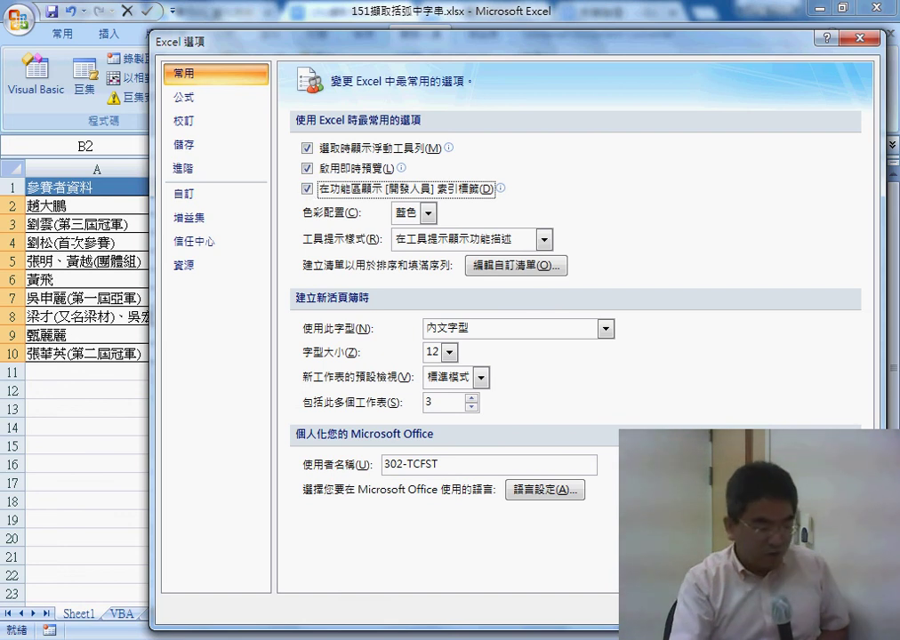
key(Return)
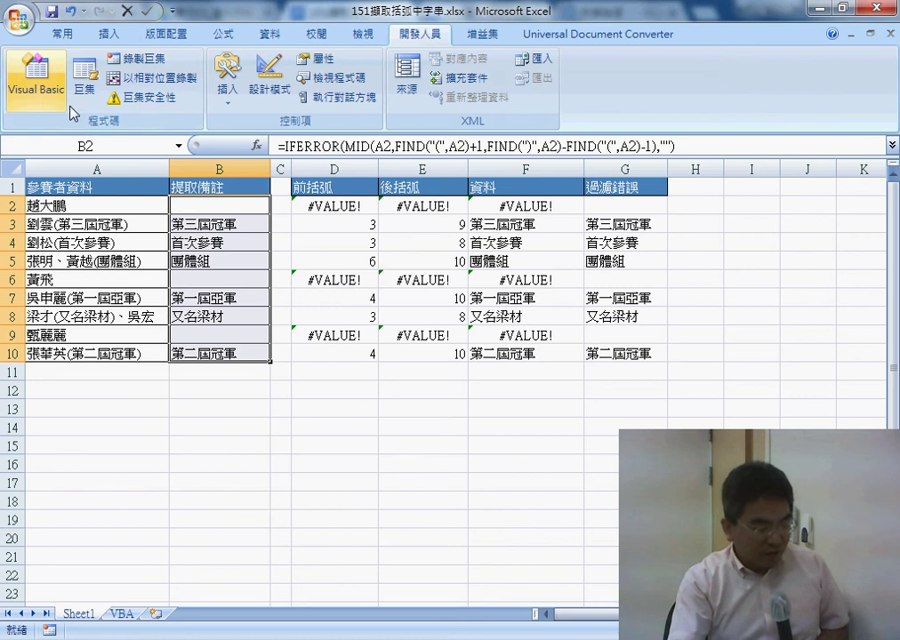
Step: Add Module1 to the workbook's VBA project and paste the copied VBA code into it
click(36, 78)
click(201, 223)
right_click(203, 231)
mouse_move(262, 357)
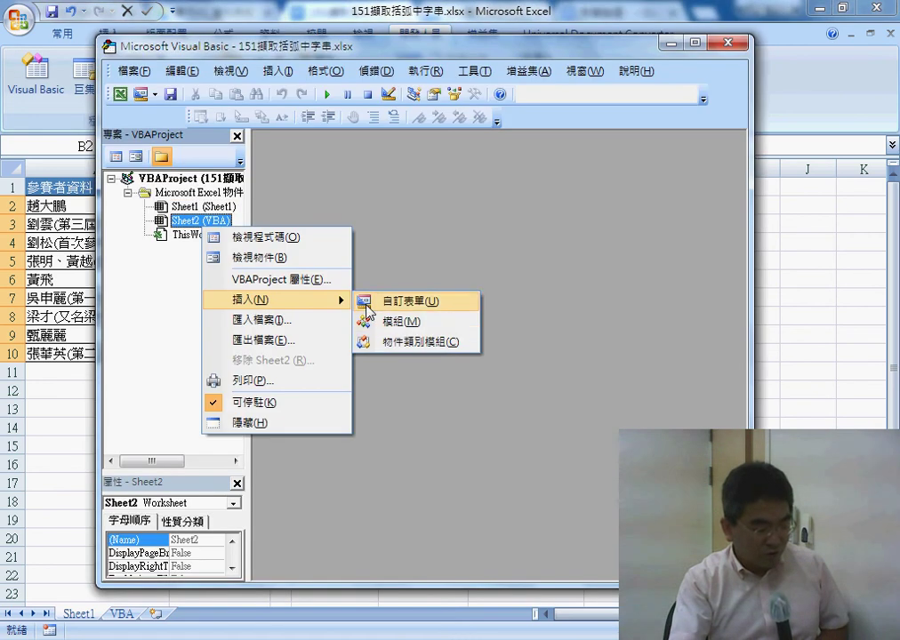
click(440, 321)
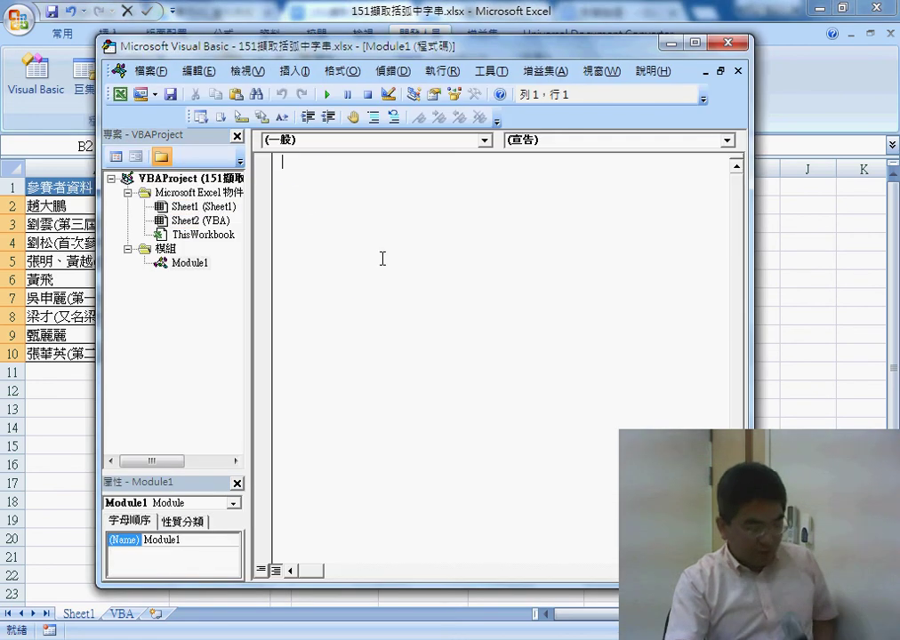
key(ctrl+v)
scroll(582, 338, up, 3)
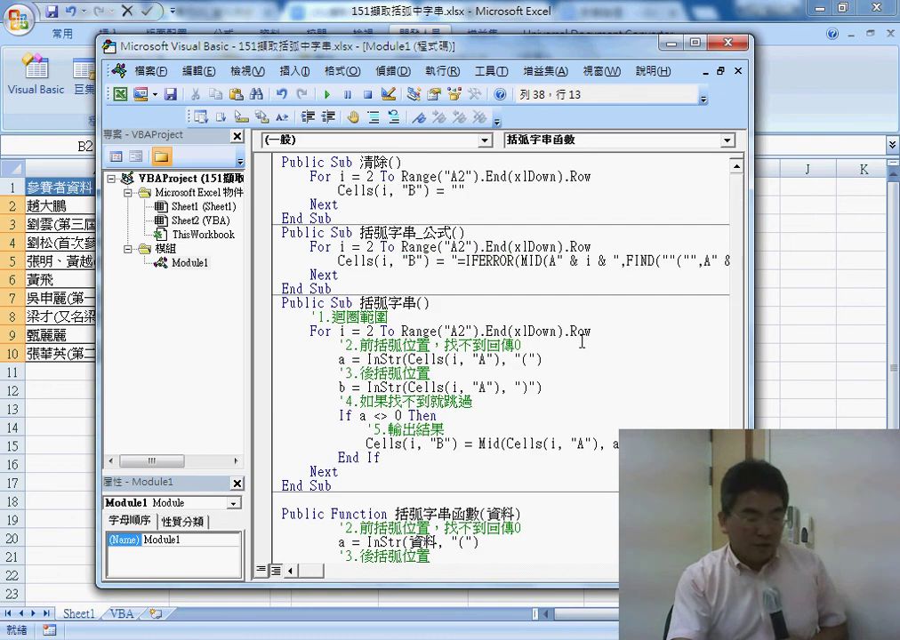
click(827, 284)
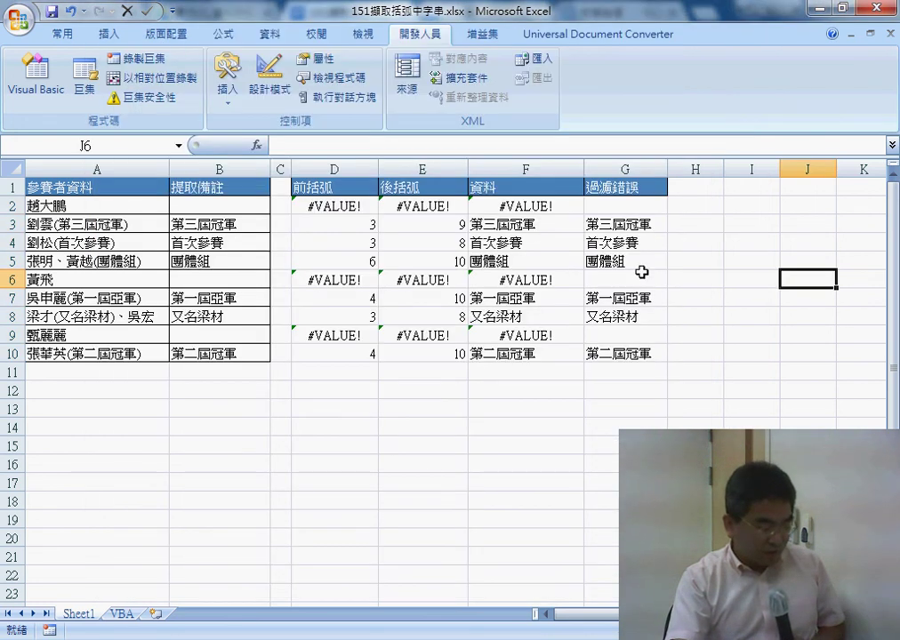
Step: On the VBA sheet, draw a button around D2:E3 linked to the 括弧字串 macro
click(124, 613)
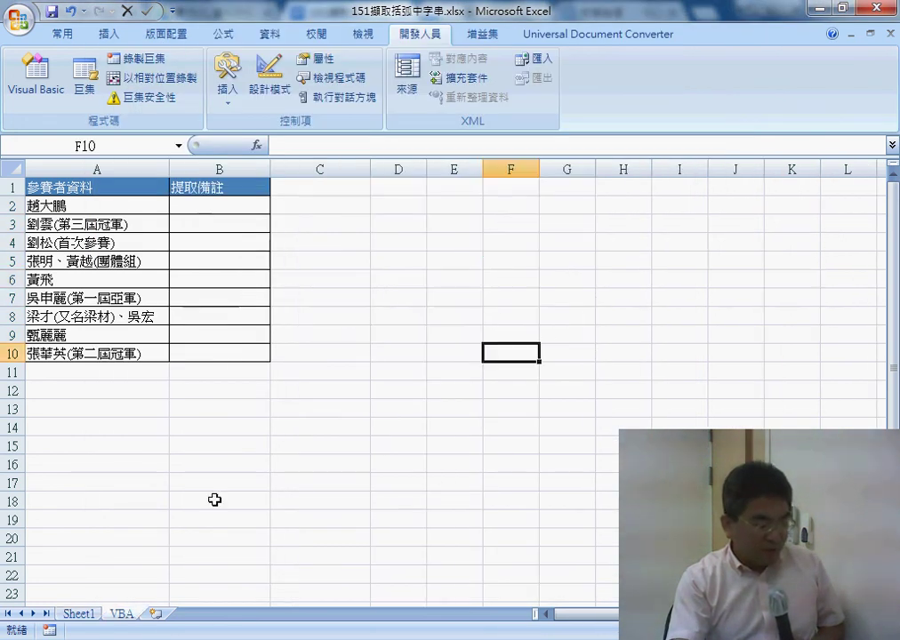
click(227, 84)
click(219, 145)
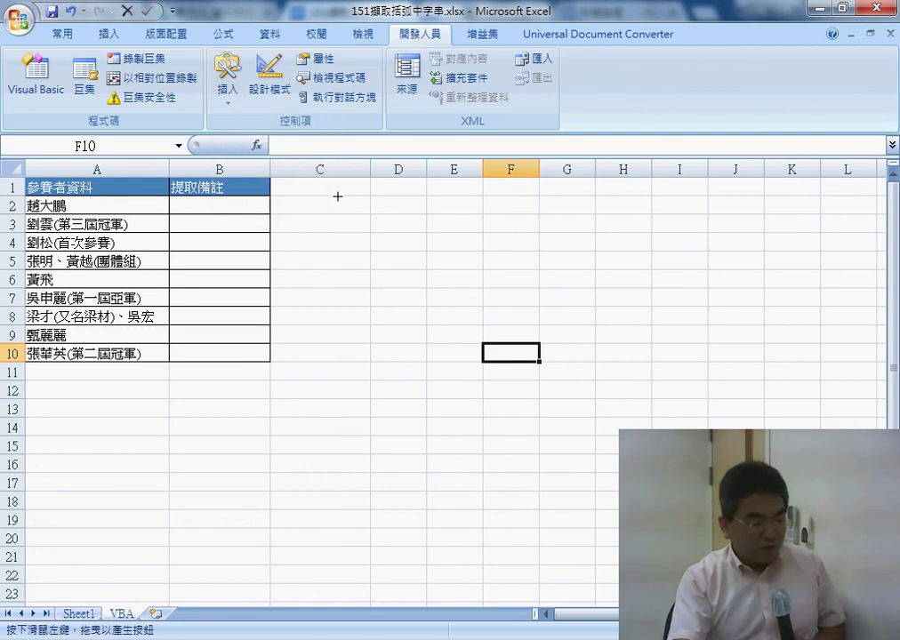
drag(343, 190, 477, 219)
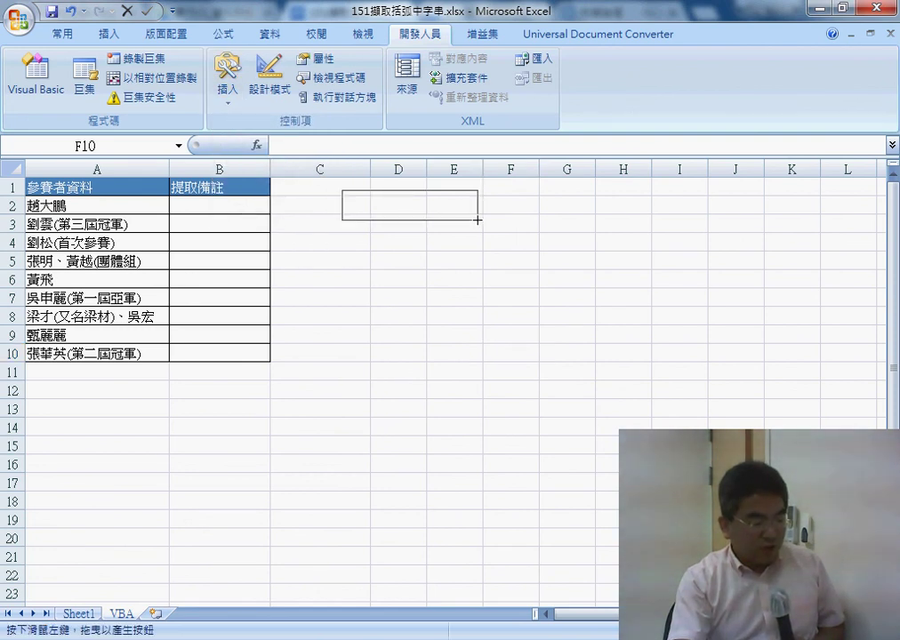
drag(477, 219, 480, 222)
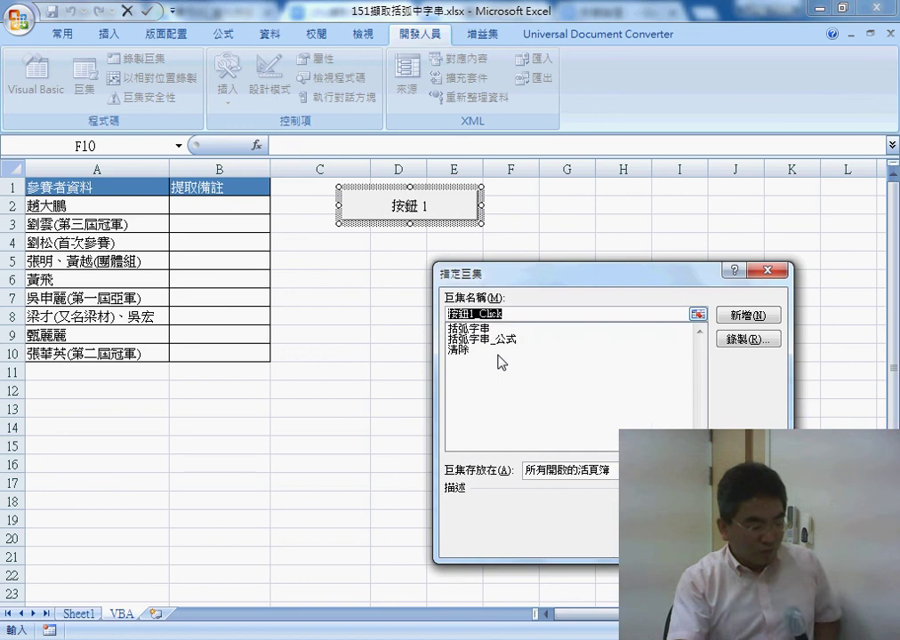
click(485, 328)
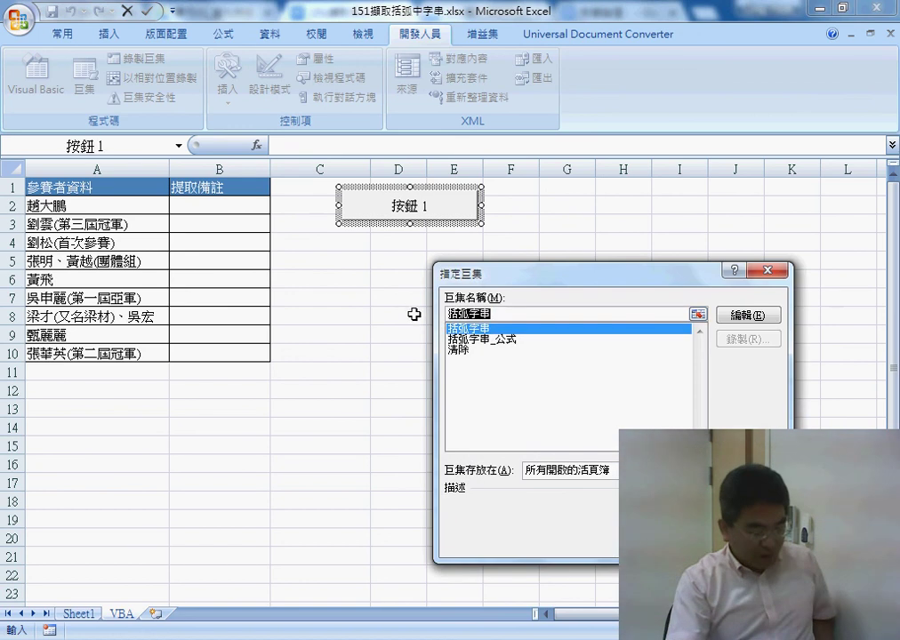
key(Return)
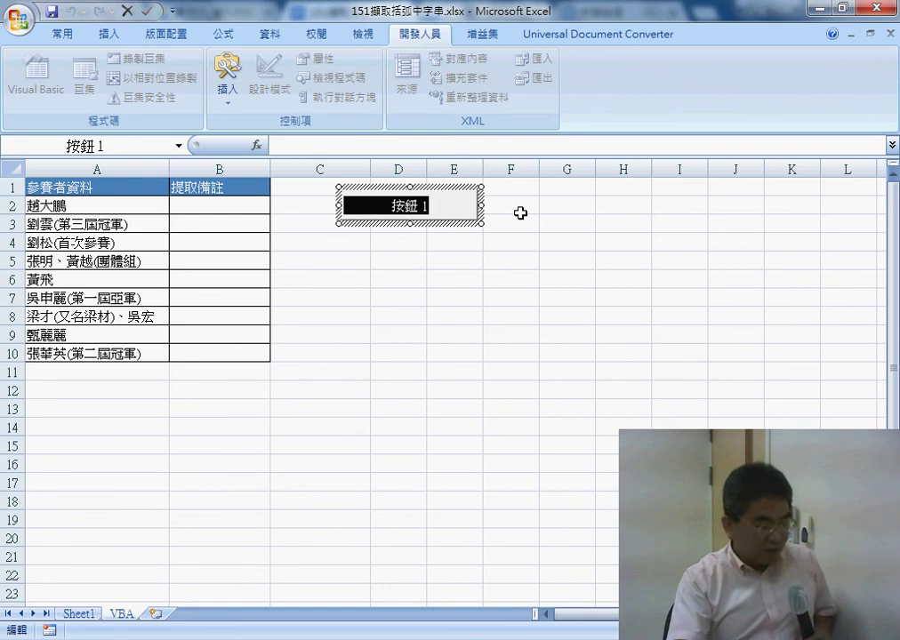
Step: Caption the button 括弧字串 and run it to fill column B with the notes
text(括弧字串)
click(542, 256)
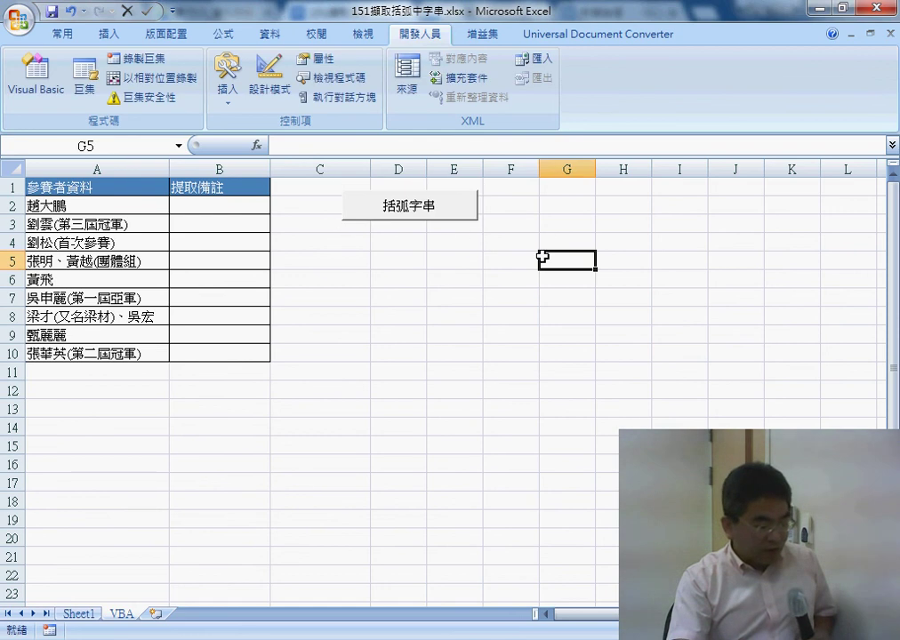
click(409, 211)
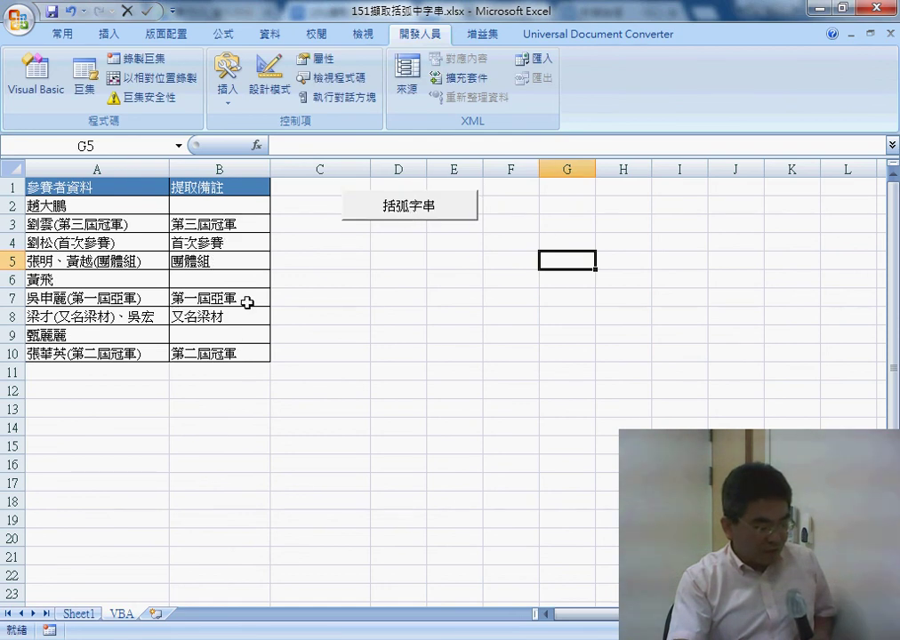
Step: Duplicate the 括弧字串 button and place the copy just below it
right_click(421, 209)
click(360, 240)
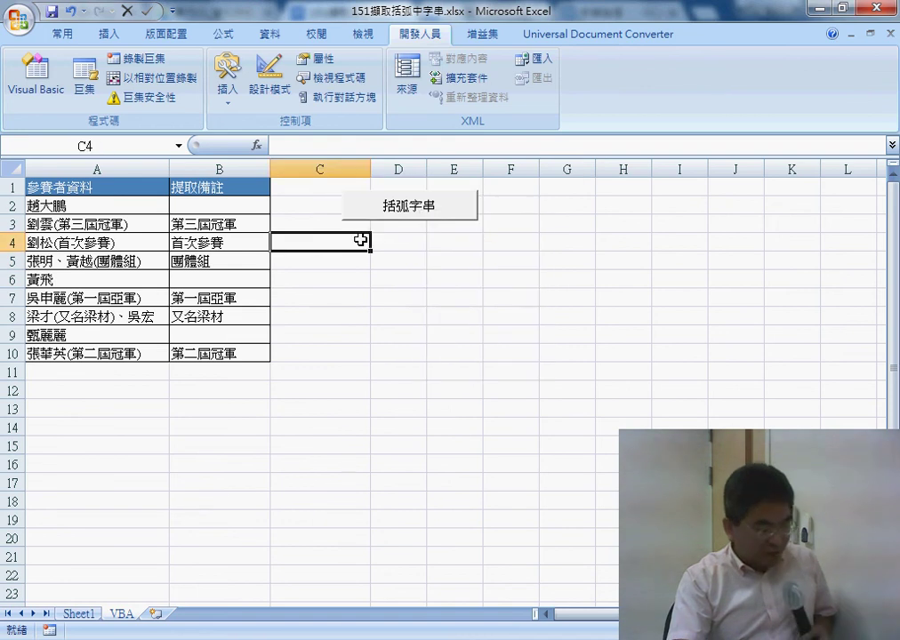
key(ctrl+v)
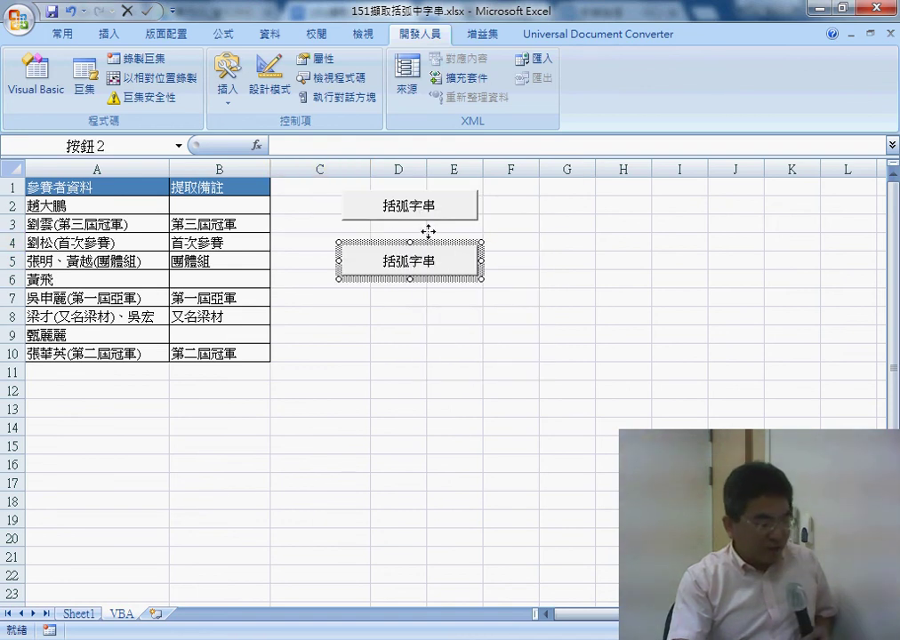
drag(428, 228, 430, 214)
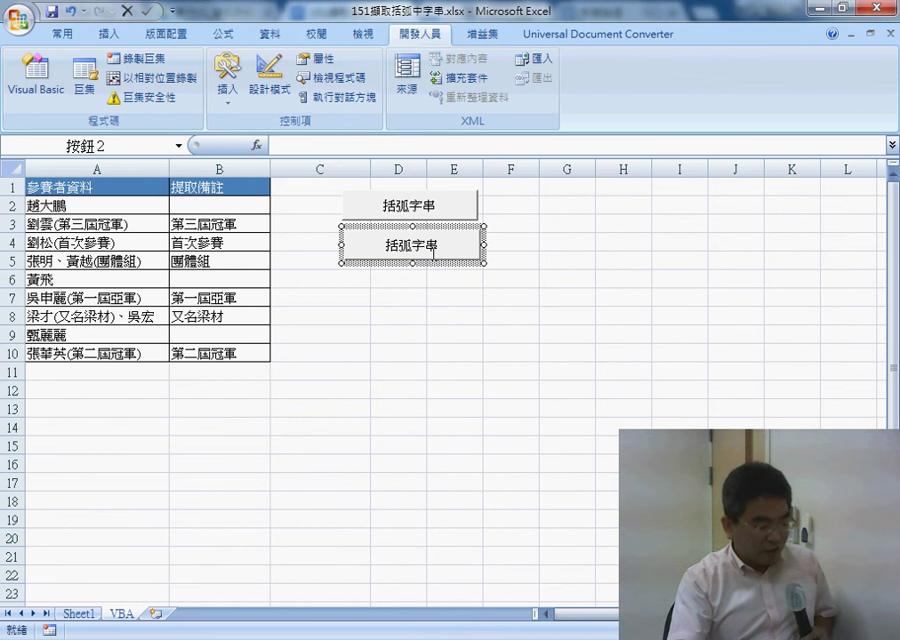
Step: Assign the 清除 macro to the copied button and caption it 清除
right_click(450, 236)
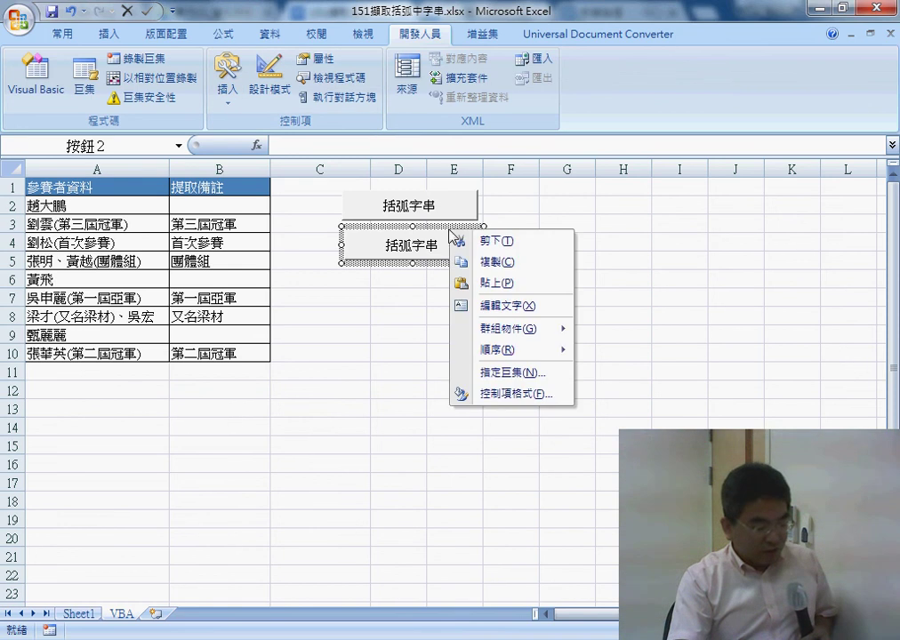
click(516, 369)
click(391, 300)
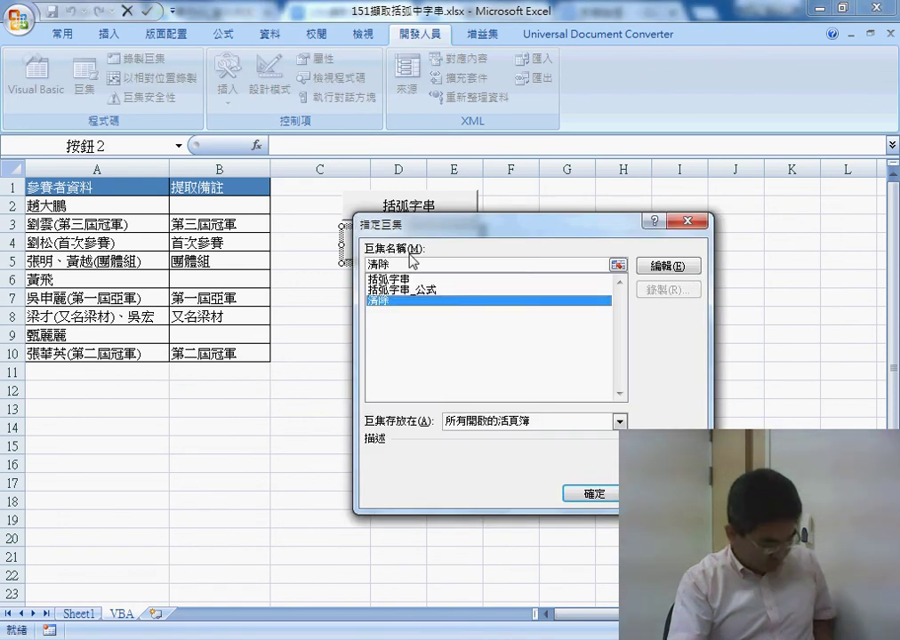
click(602, 497)
drag(388, 246, 518, 250)
text(清除)
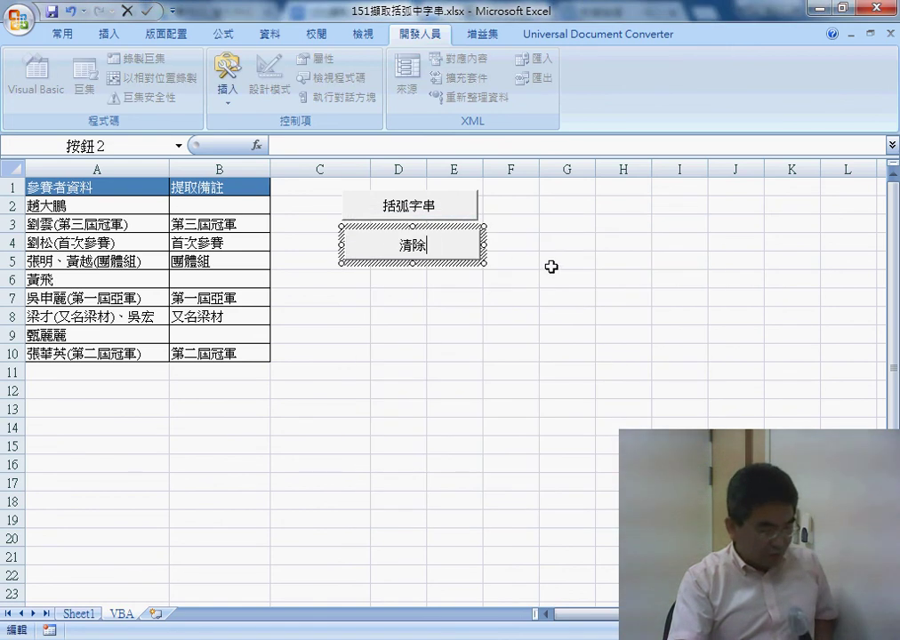
click(566, 297)
Step: Test the 清除 and 括弧字串 buttons repeatedly, ending with B2:B10 empty and B2 selected
click(431, 248)
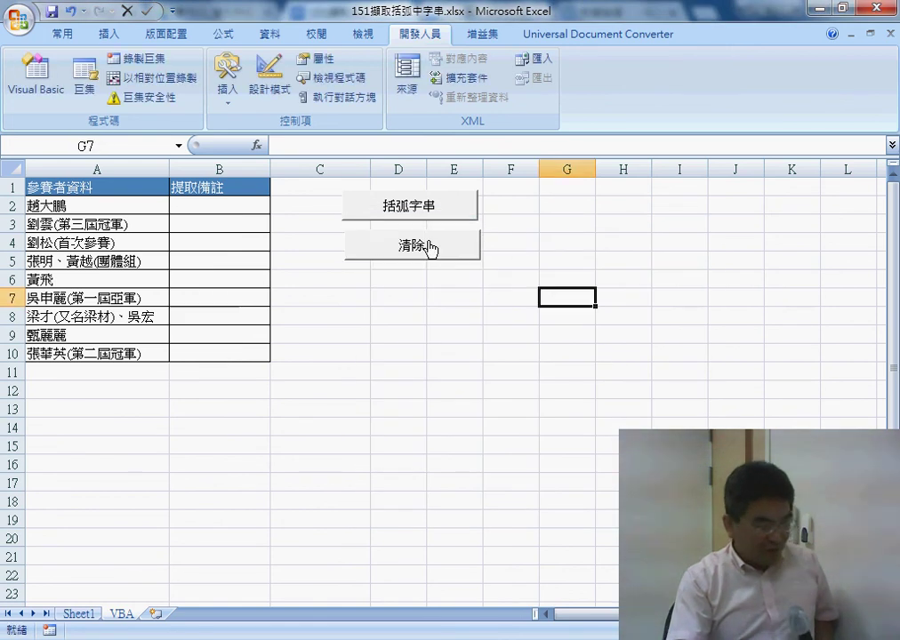
click(427, 207)
click(427, 251)
click(430, 212)
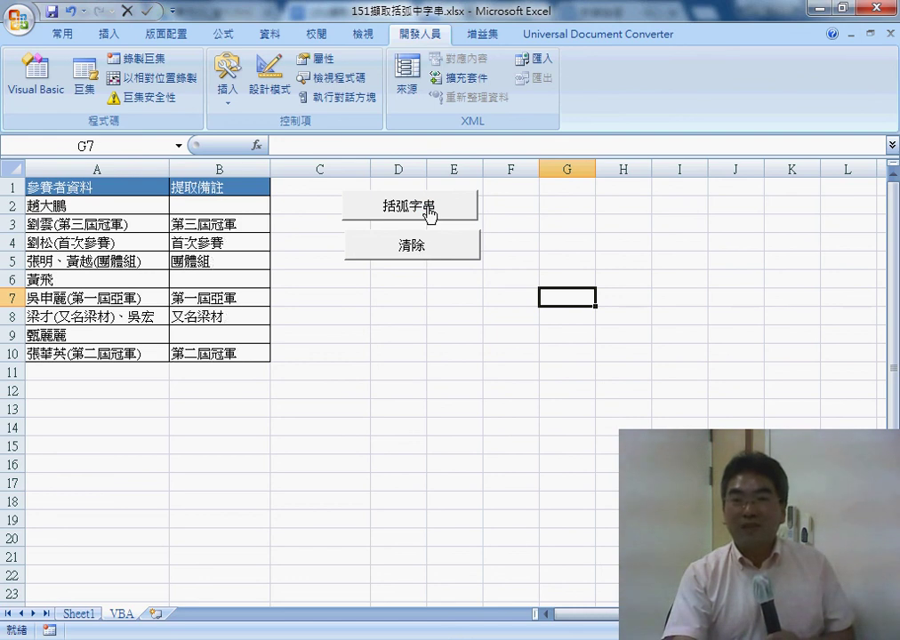
click(428, 241)
click(430, 207)
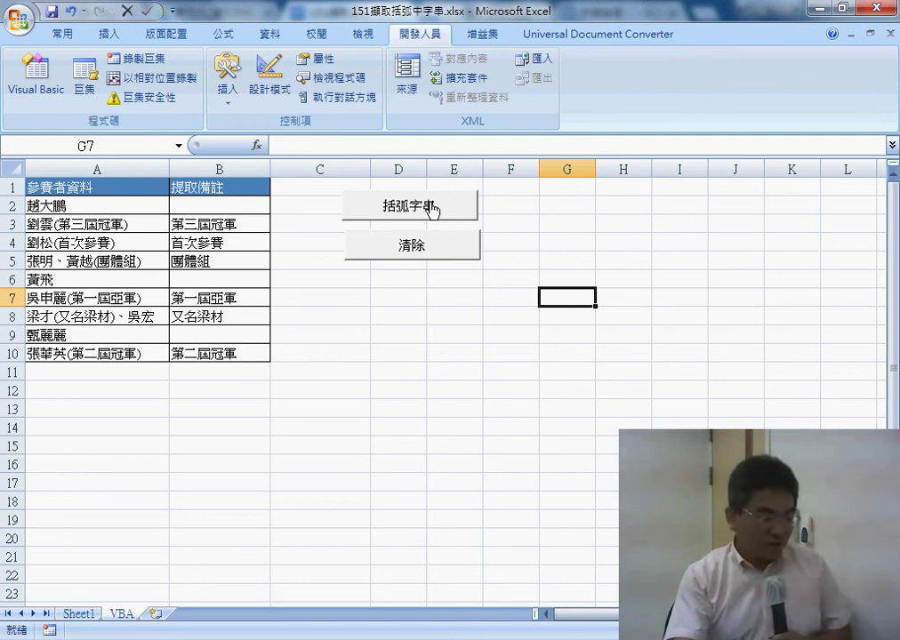
click(433, 246)
click(431, 213)
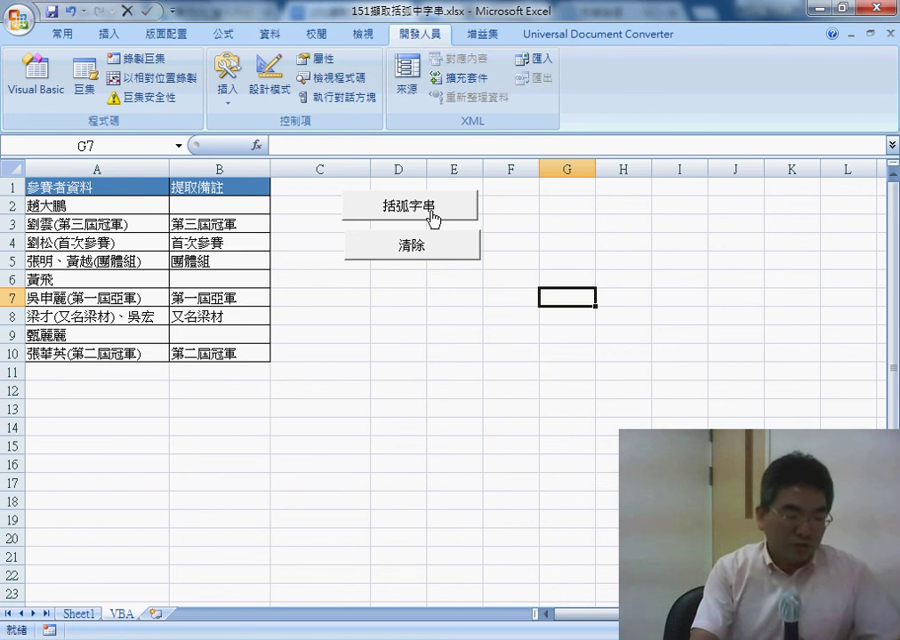
click(432, 255)
click(210, 206)
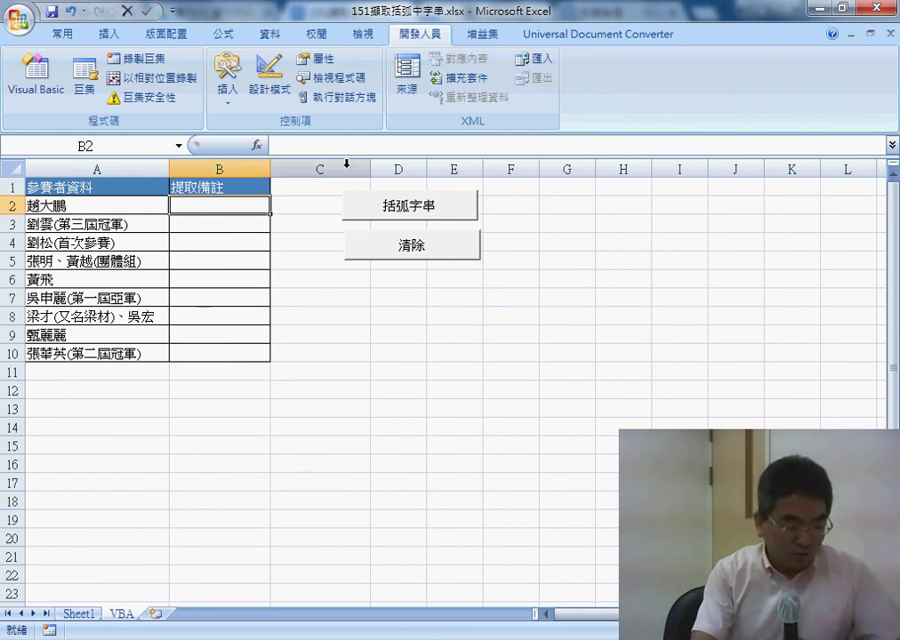
Step: Enter =括弧字串函數(A2) in B2 from the User Defined category and fill it to B10
click(256, 145)
click(566, 345)
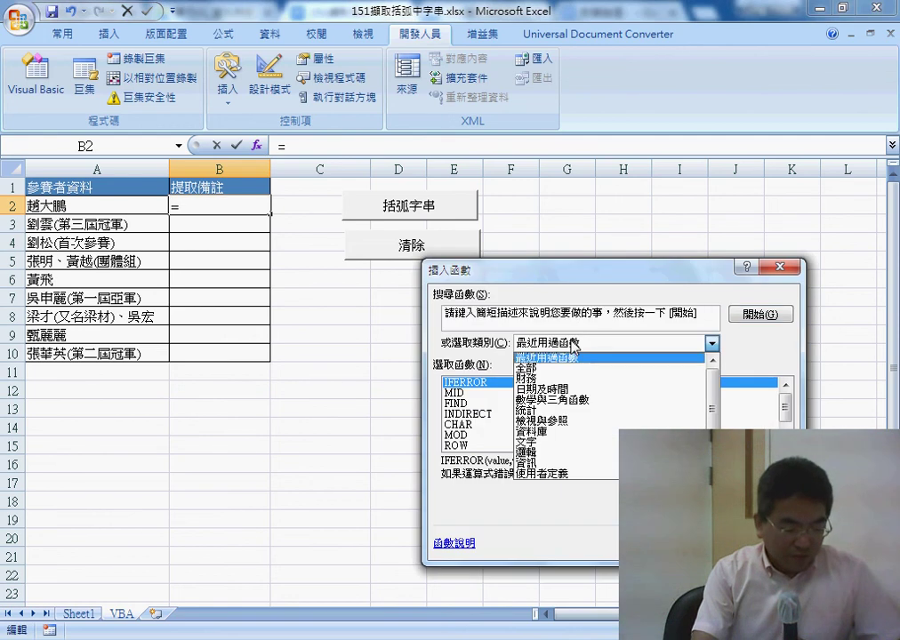
click(570, 476)
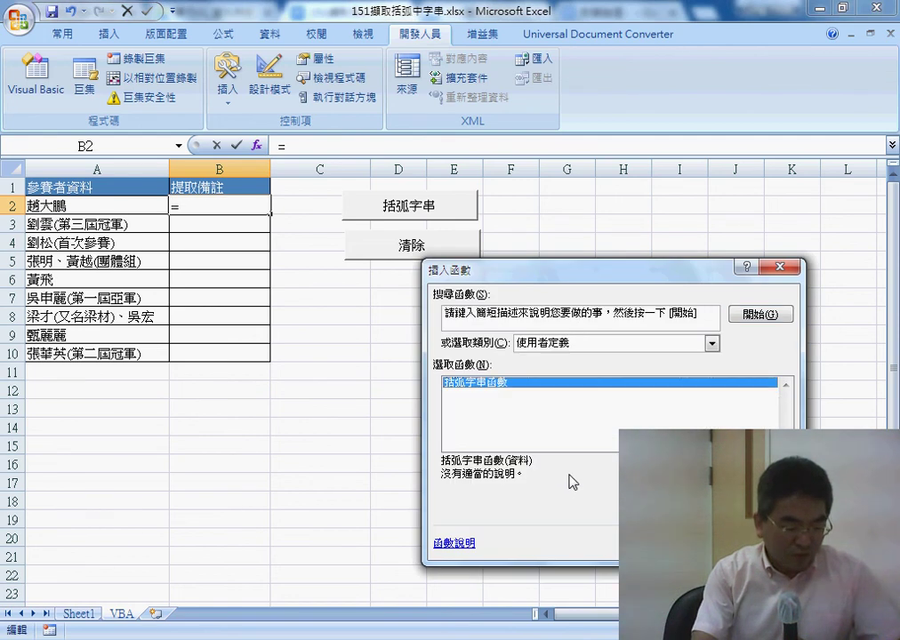
double_click(469, 383)
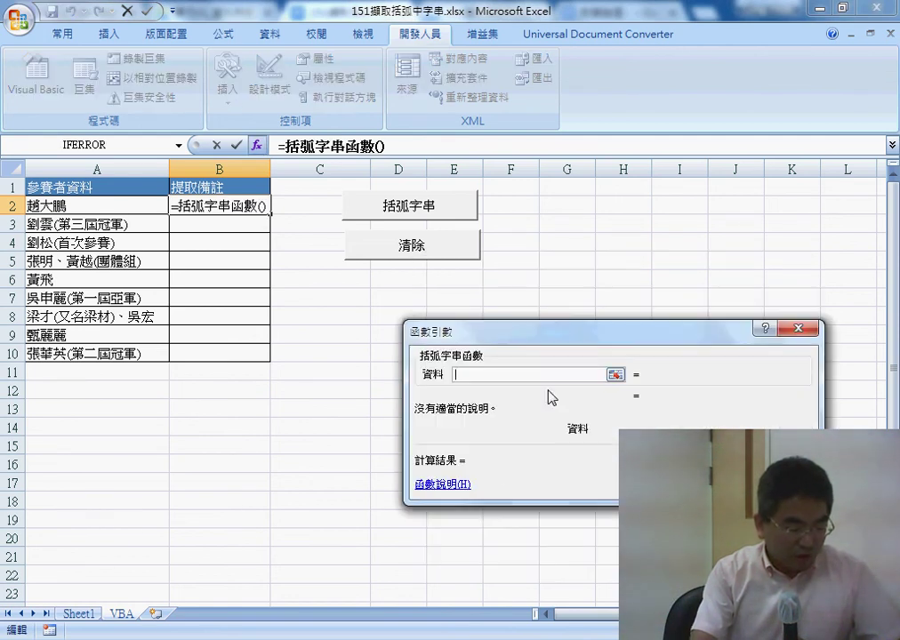
click(103, 207)
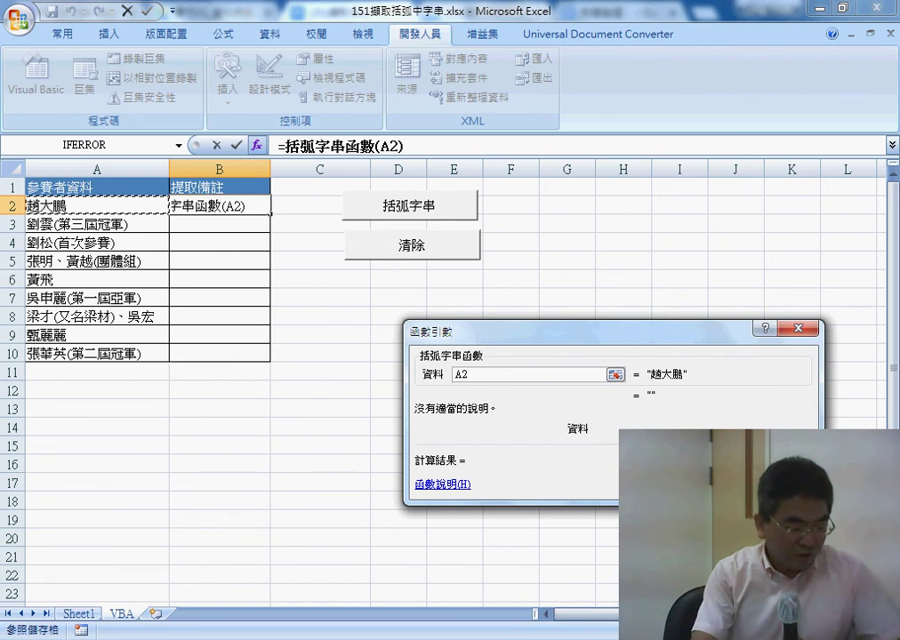
key(Return)
drag(268, 213, 269, 355)
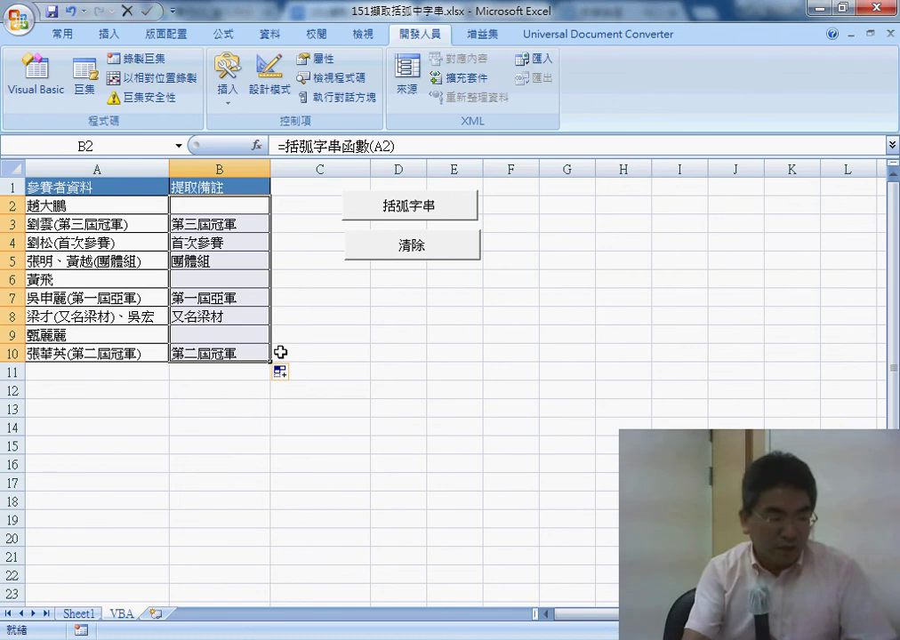
Step: Choose More Commands from the Quick Access Toolbar menu to reach its customisation page
click(173, 13)
click(229, 293)
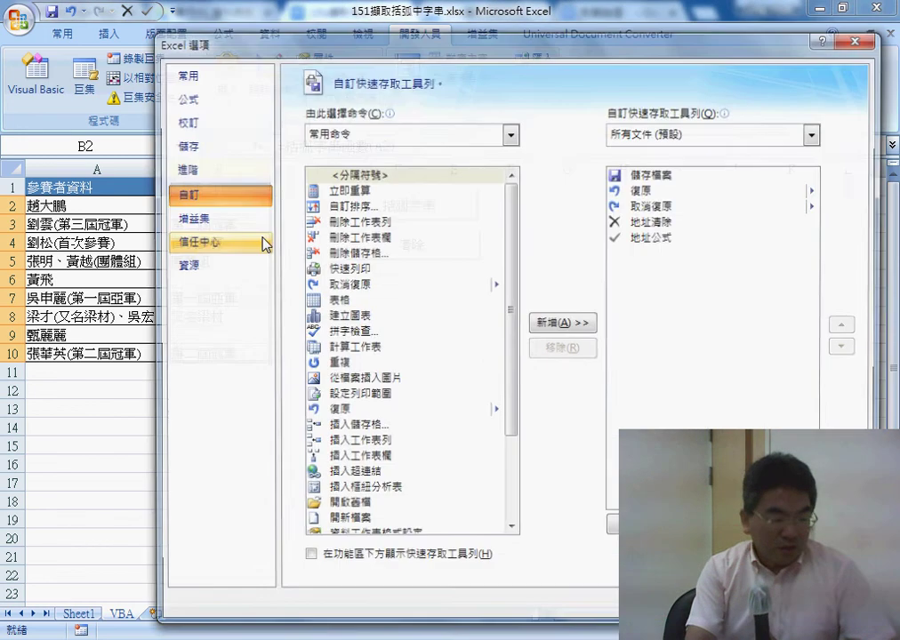